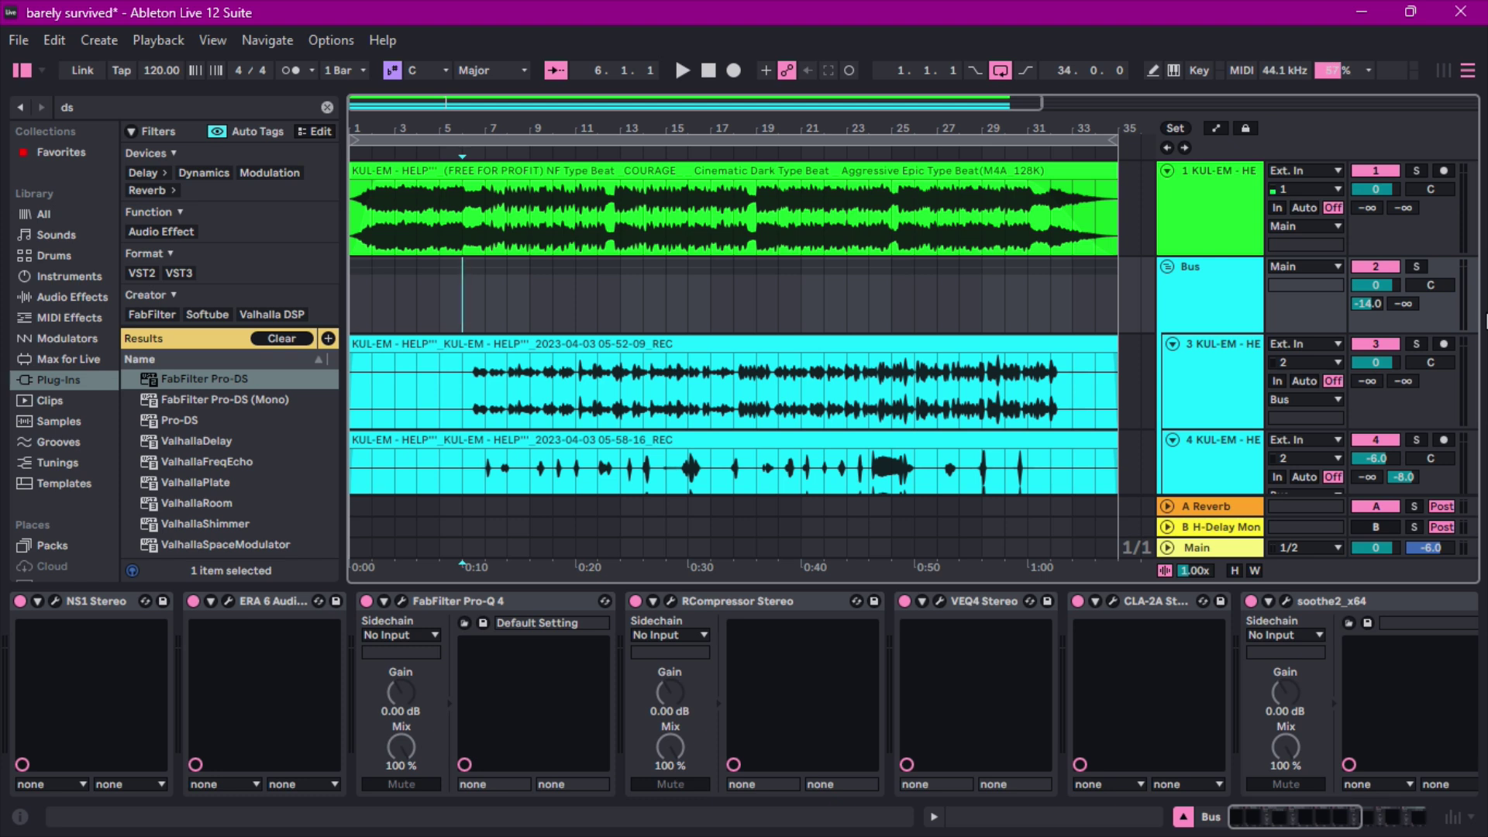
Play the full mix once, and bypass every plug-in after NS1 on the Bus track, from ERA 6 through FabFilter Pro-DS
key("space")
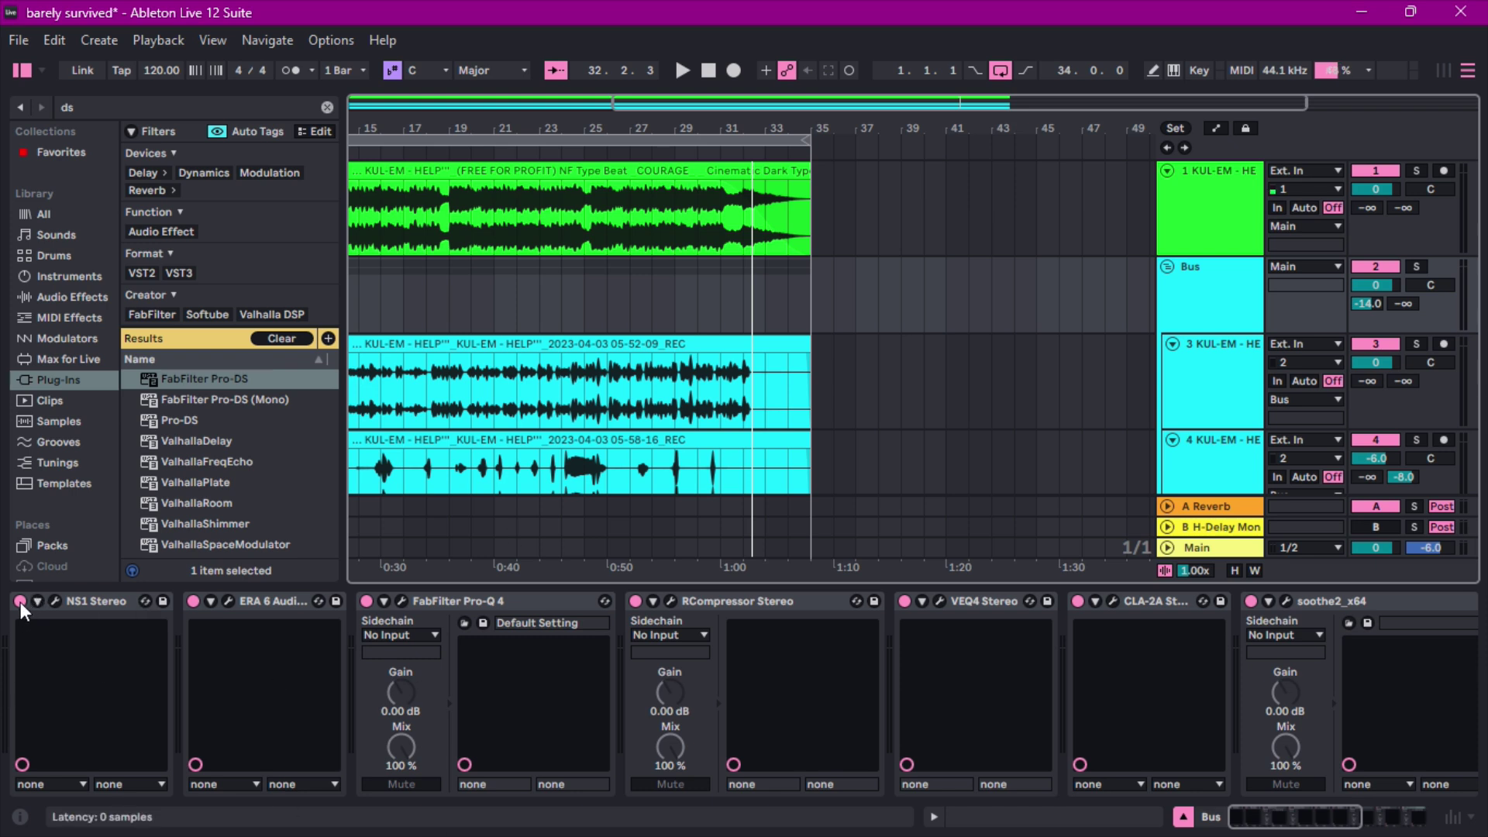
left_click(209, 608)
key("0")
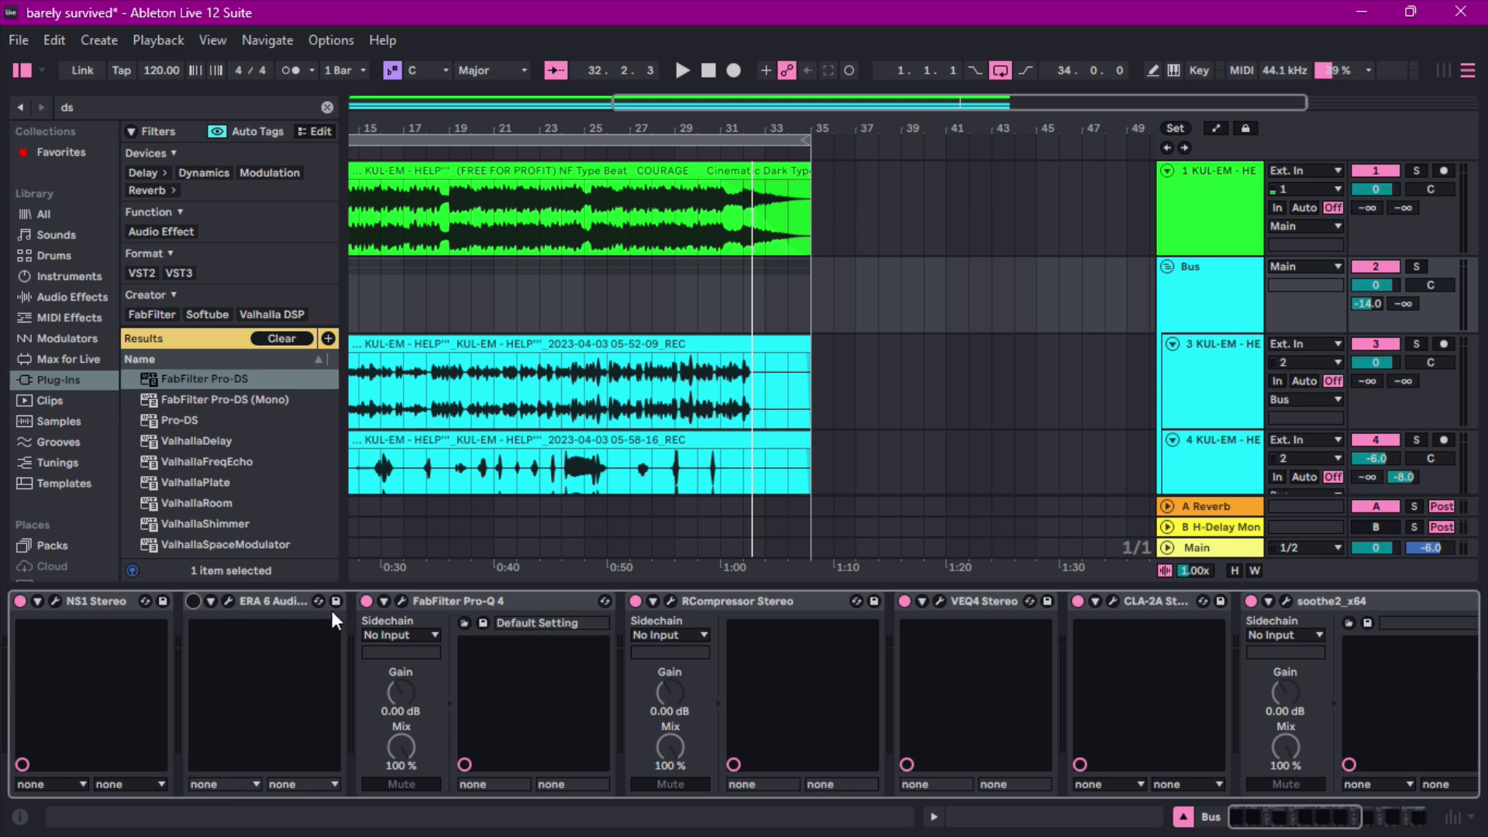
left_click(366, 601)
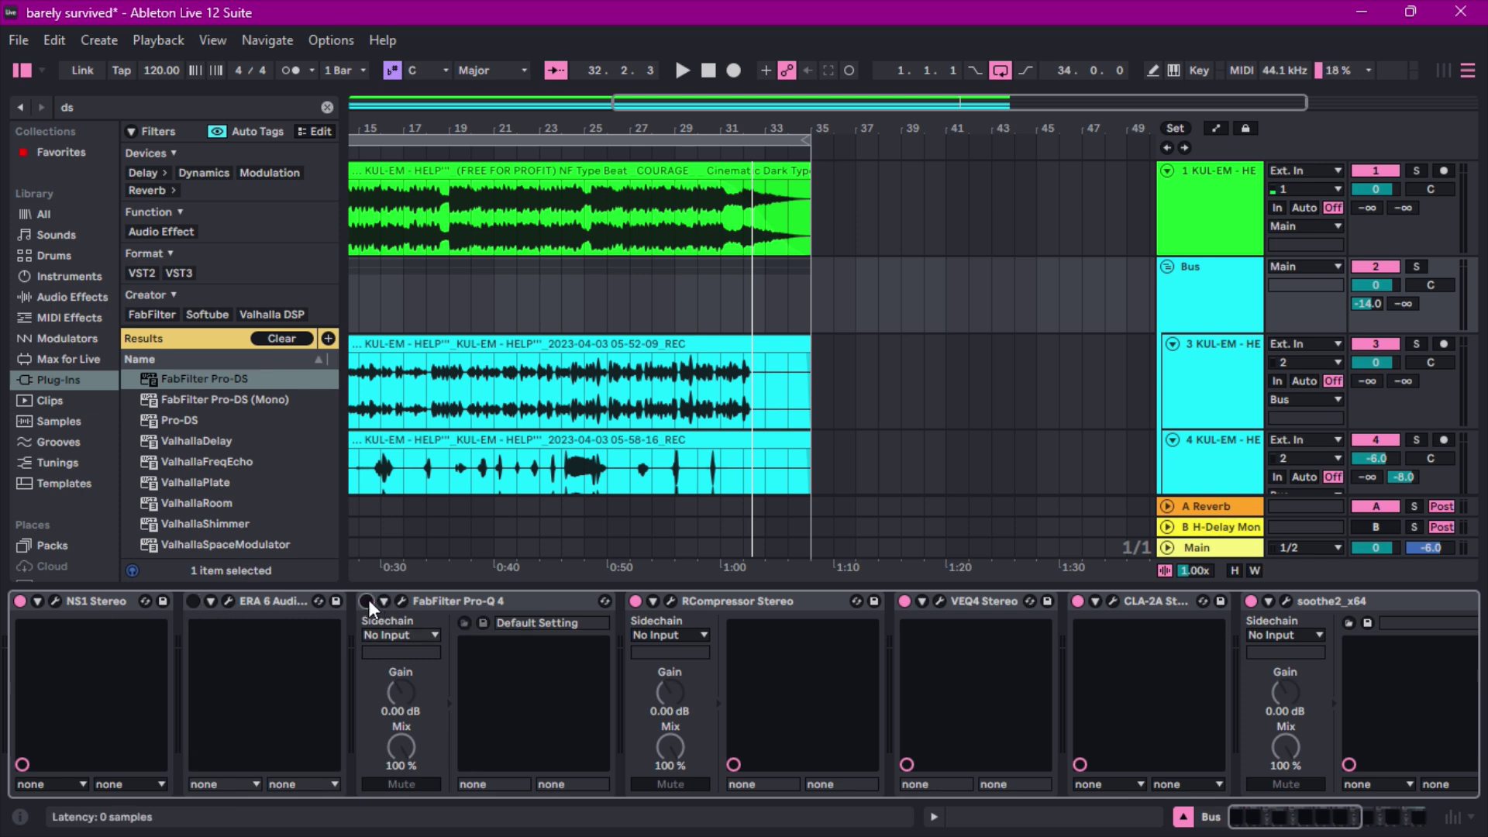
left_click(637, 602)
left_click(905, 601)
left_click(1077, 600)
left_click(1251, 600)
left_click_drag(1329, 812, 1428, 818)
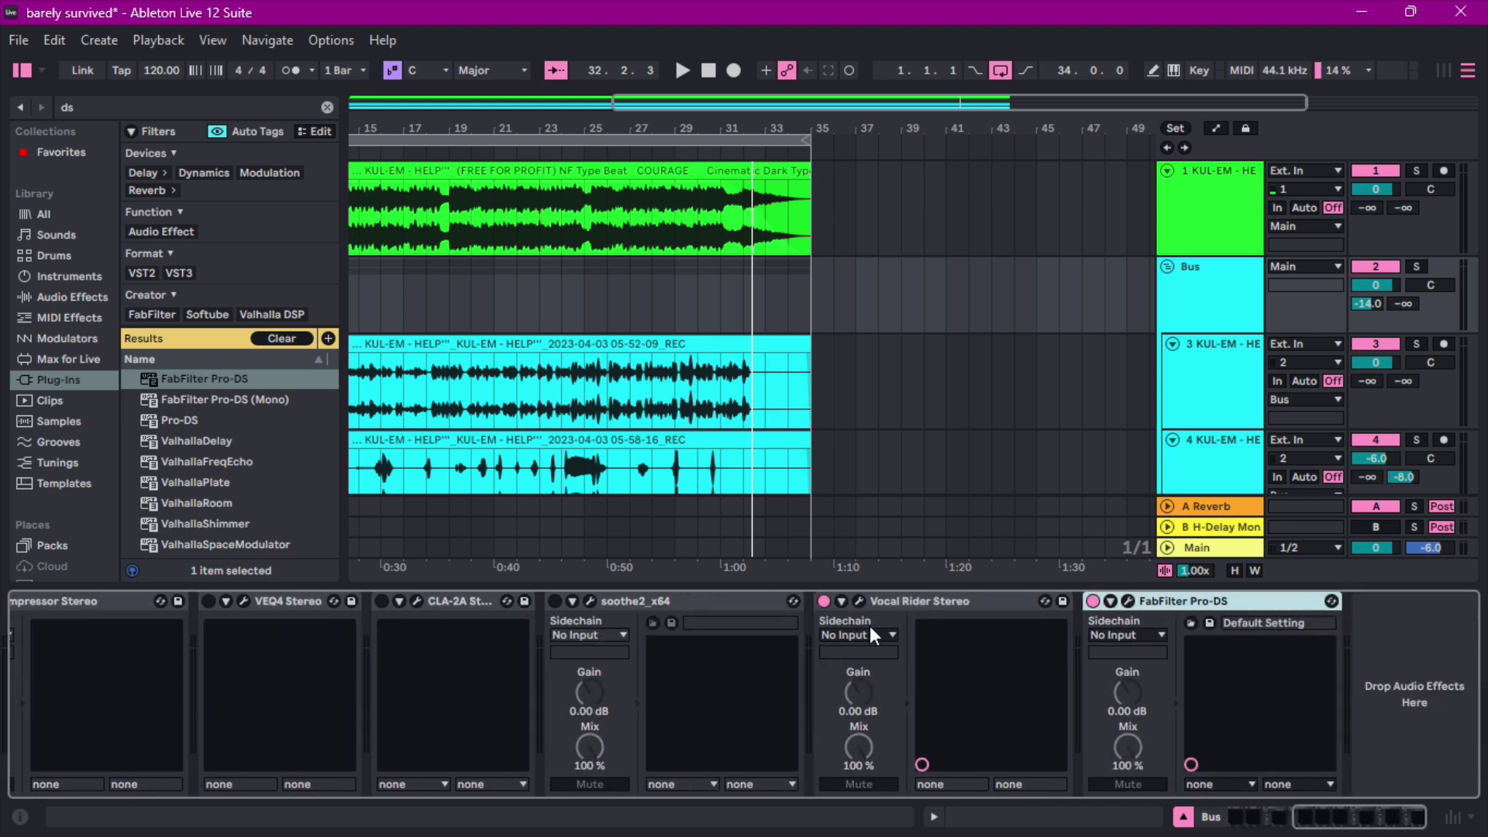
left_click(824, 600)
left_click(1094, 601)
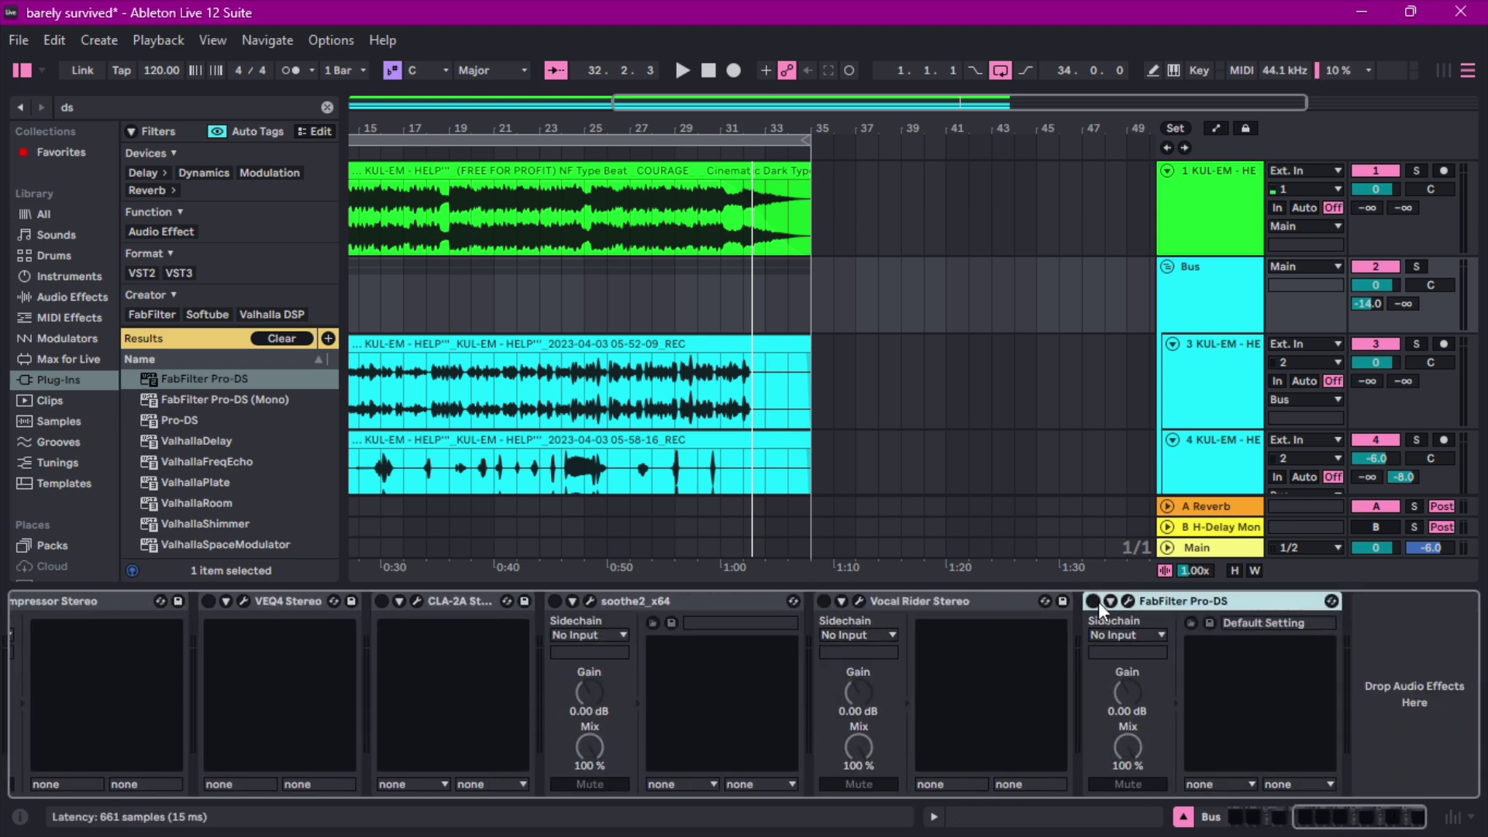
Turn off the A Reverb return and bypass the LALA and RVerb plug-ins on track 4
left_click(1364, 508)
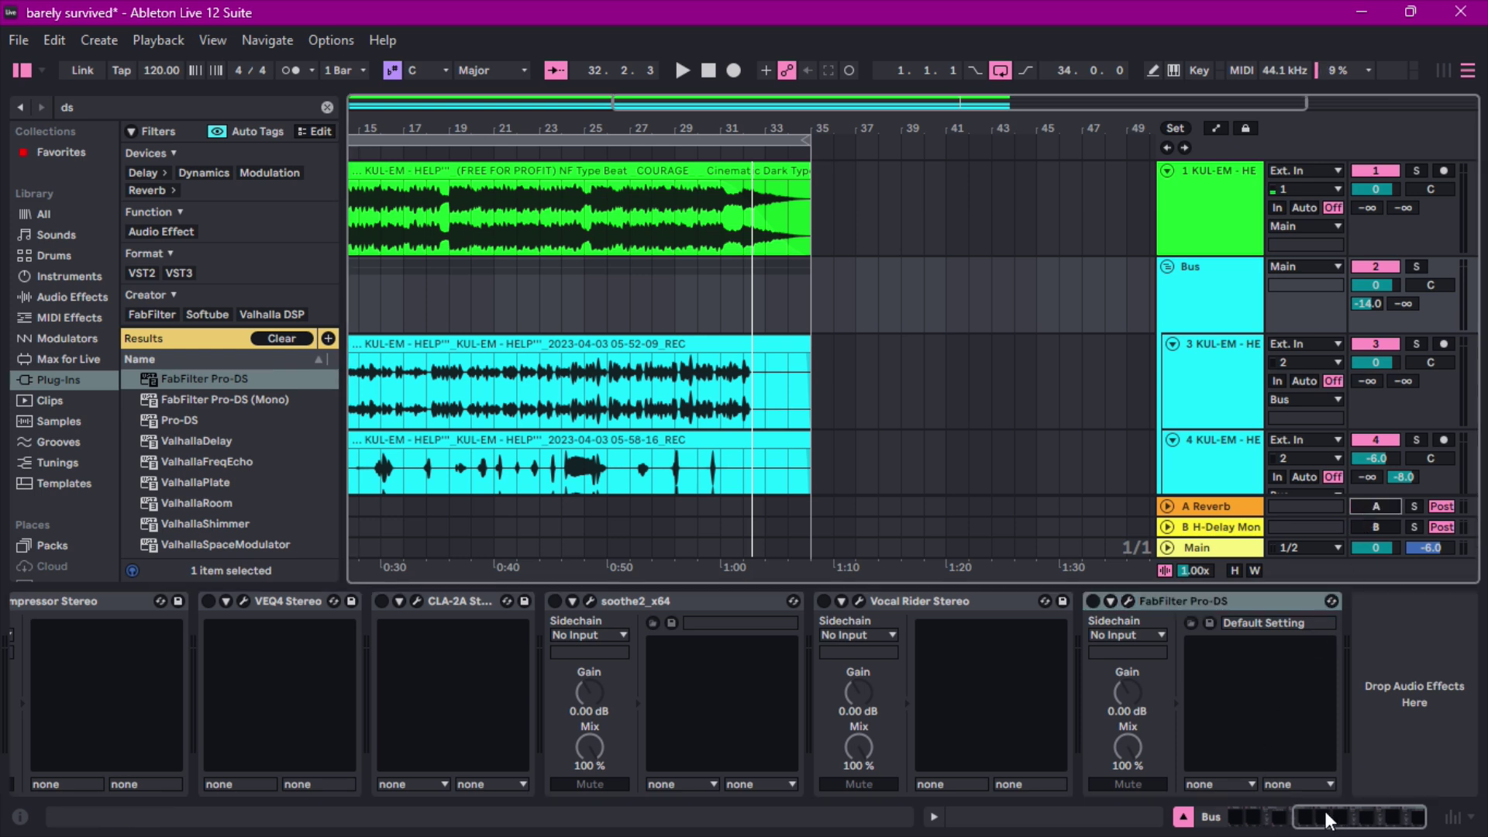
left_click_drag(1323, 817, 1083, 831)
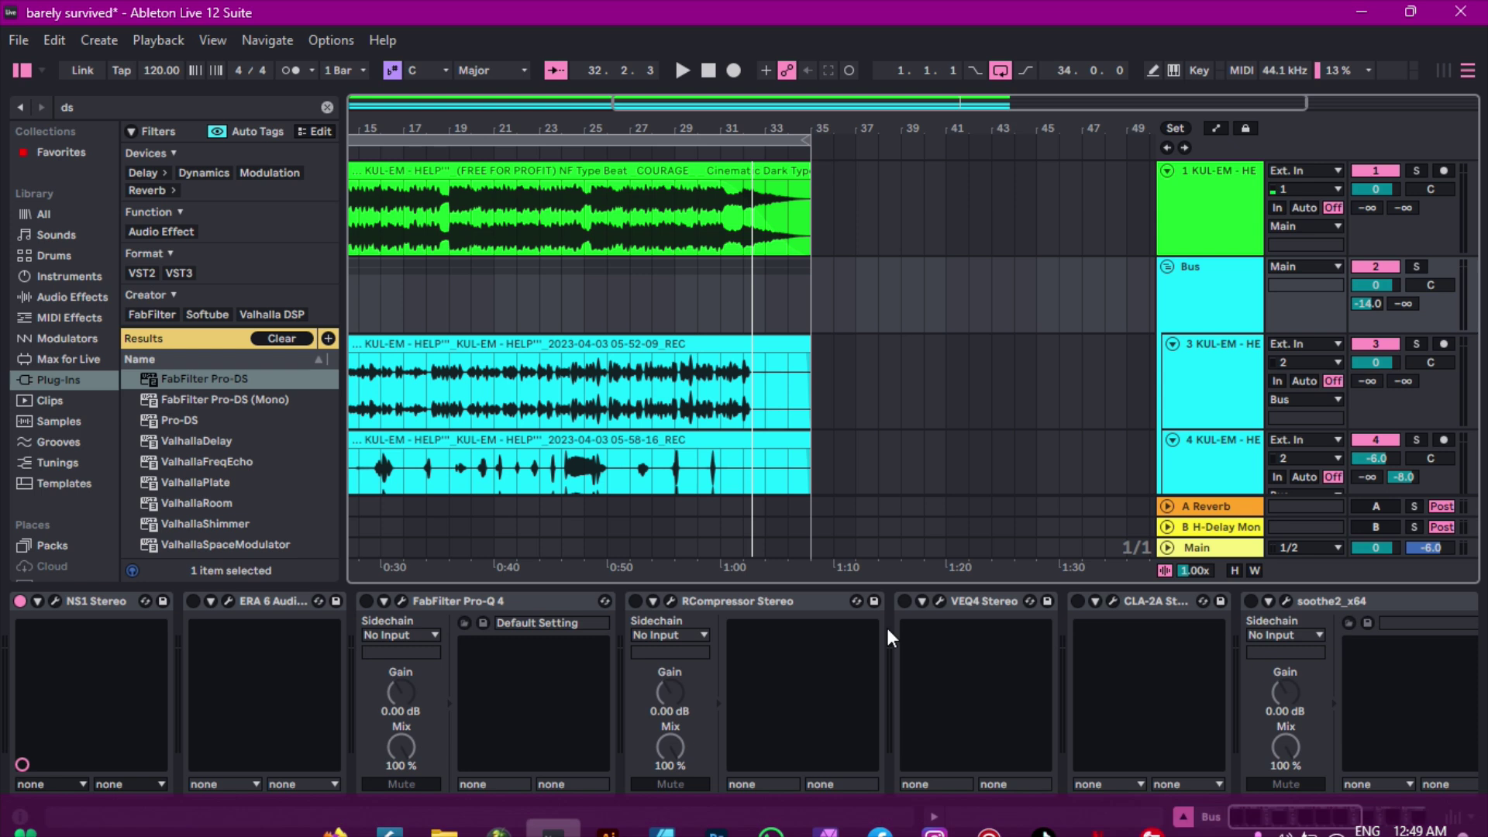
left_click(1197, 492)
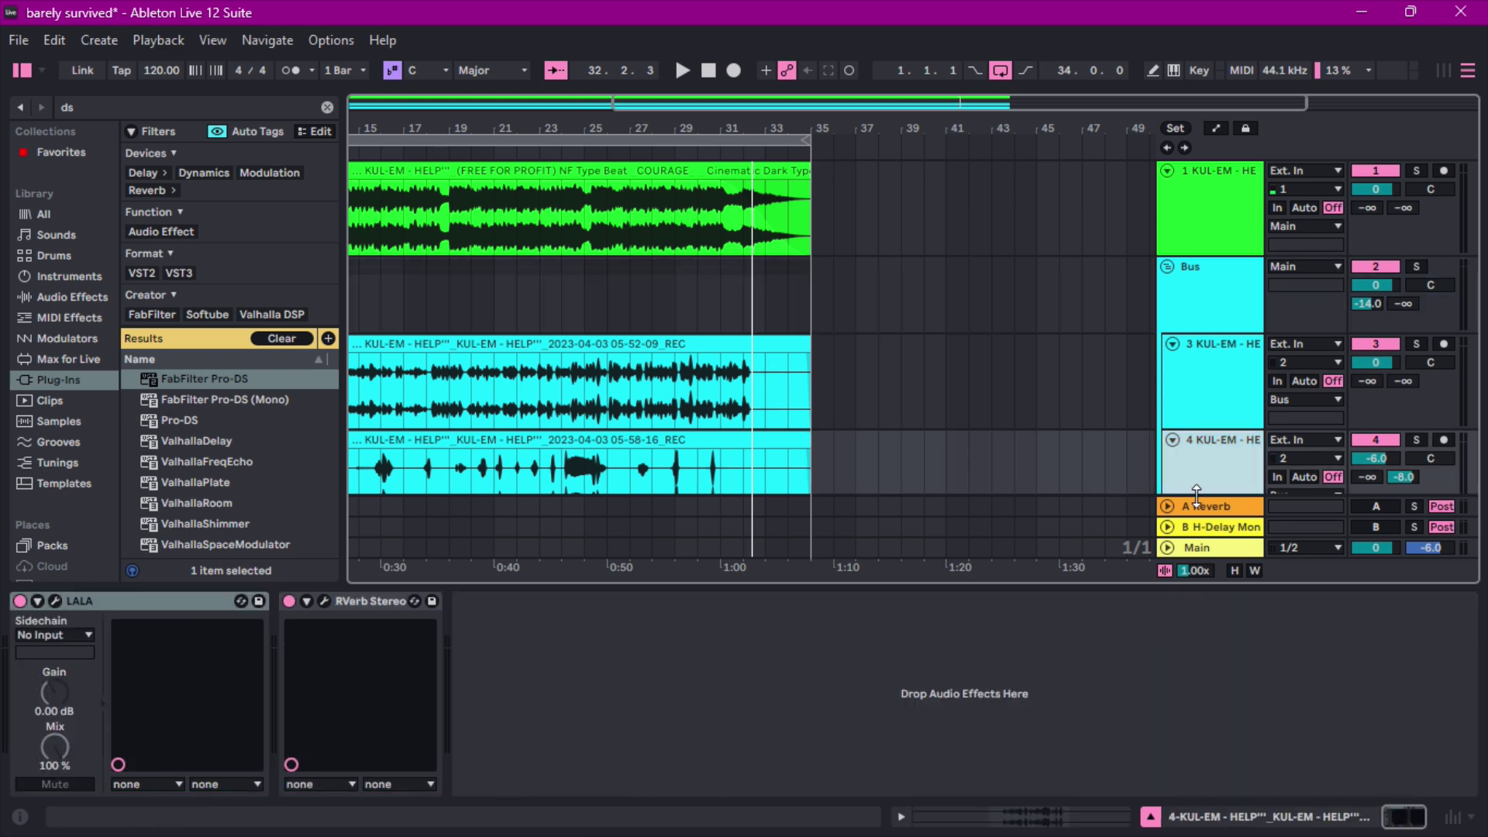
left_click(19, 601)
left_click(128, 615)
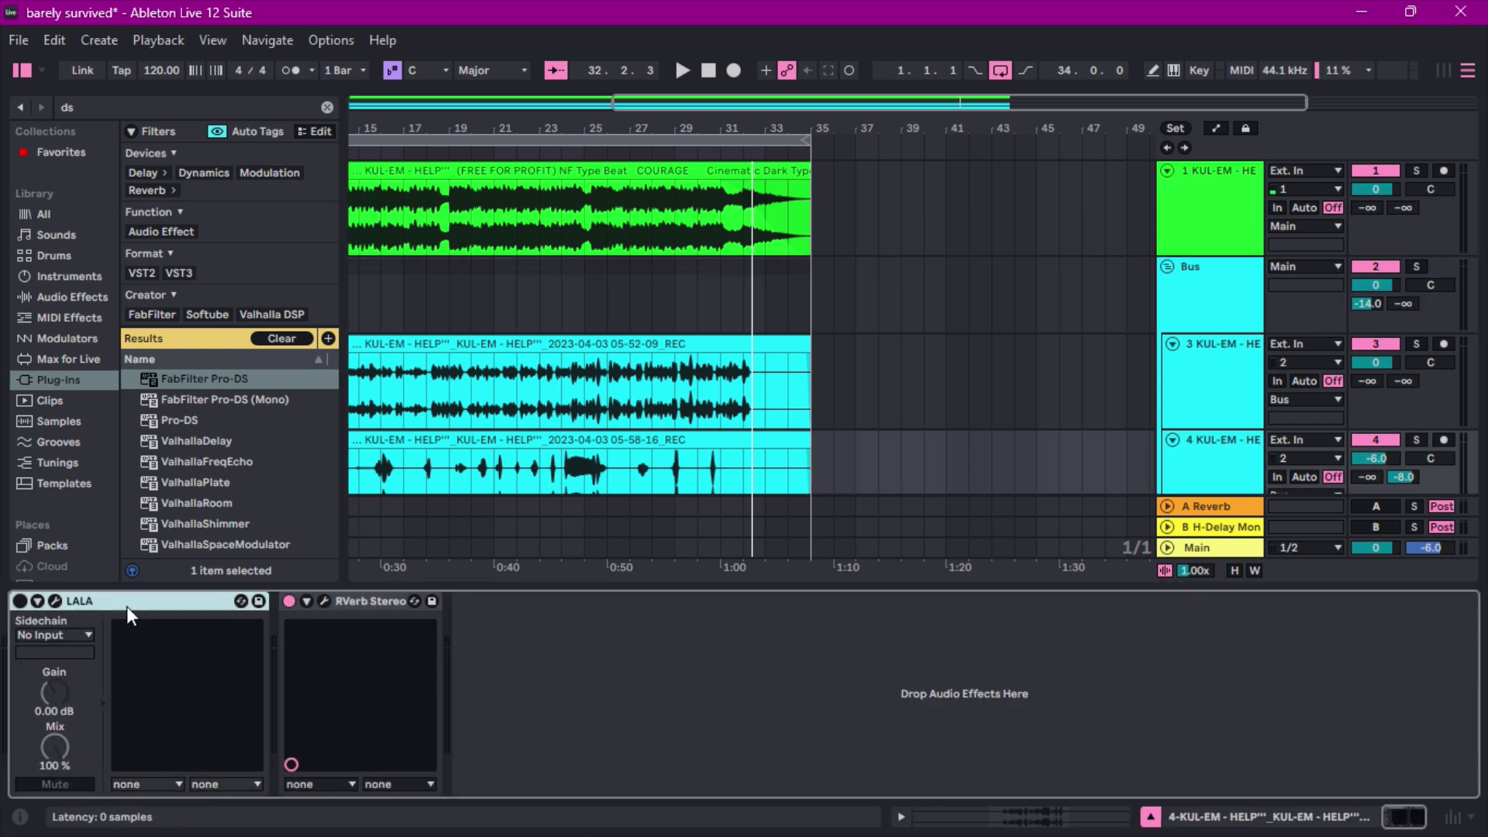
left_click(288, 602)
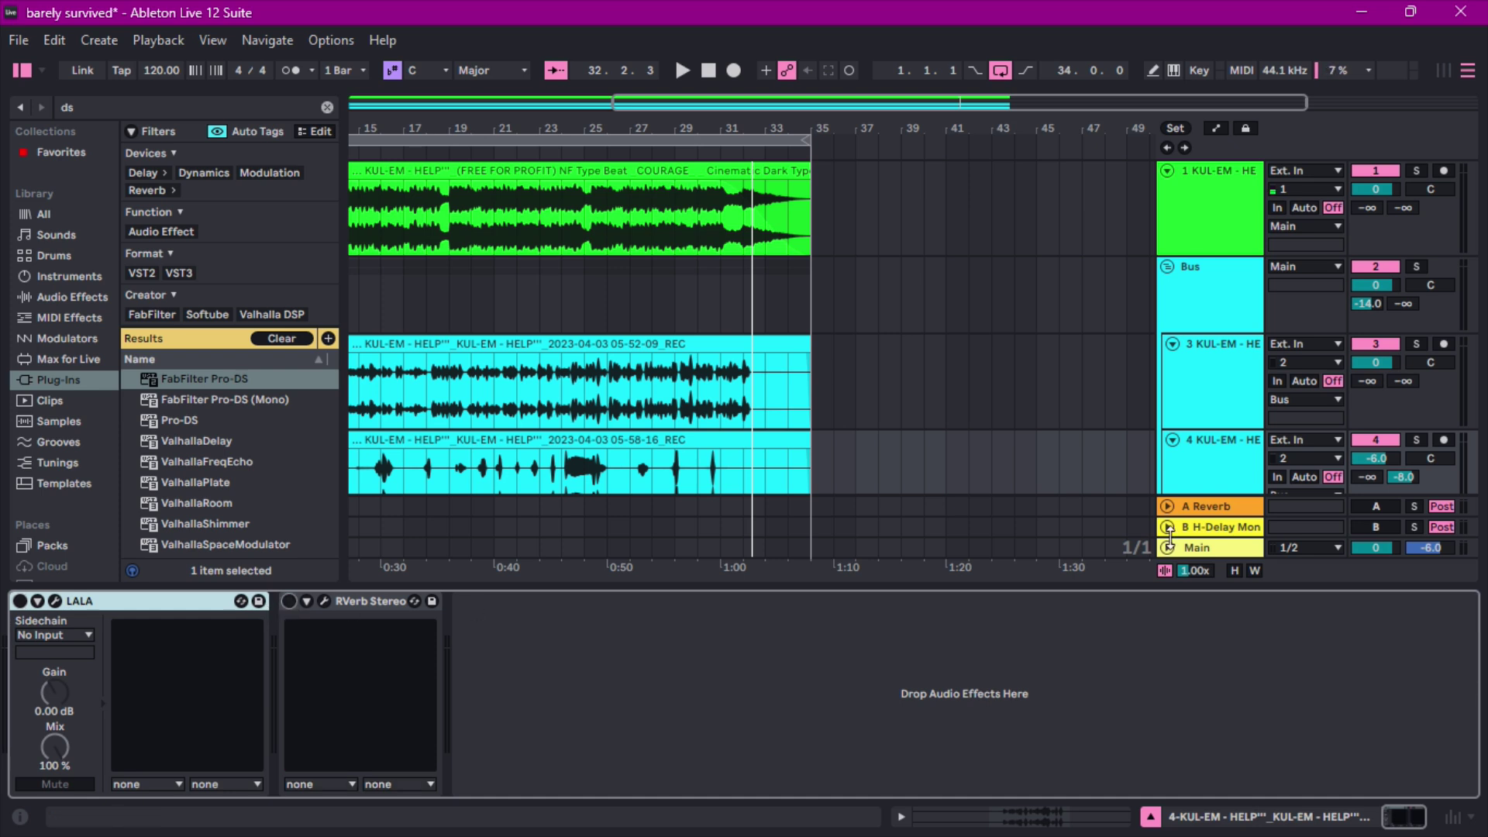
Show the Bus track's device chain and open the NS1 noise suppressor's window
left_click(1212, 375)
left_click(1208, 286)
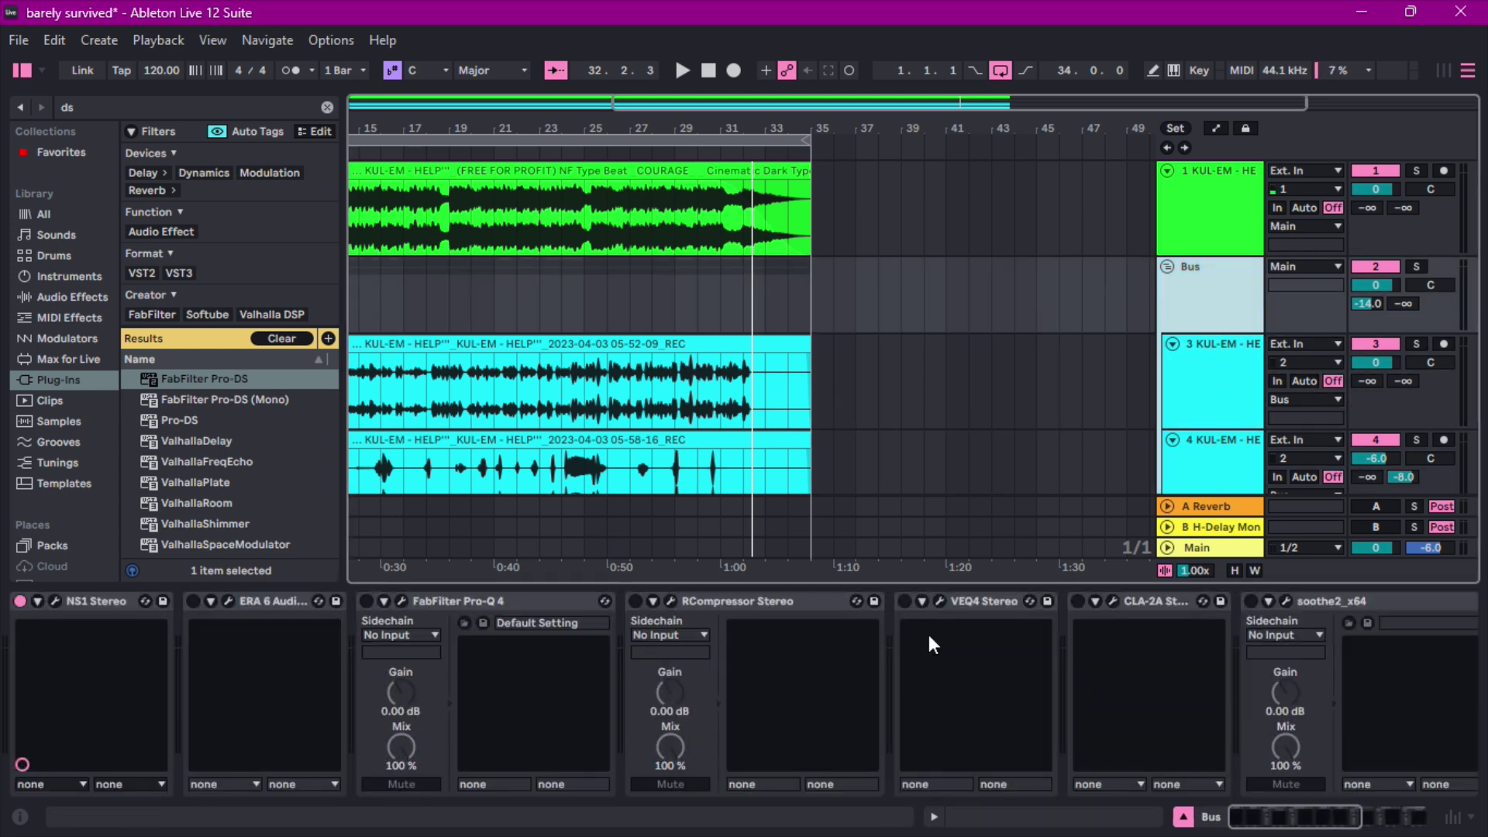
scroll(1009, 475, "left", 10)
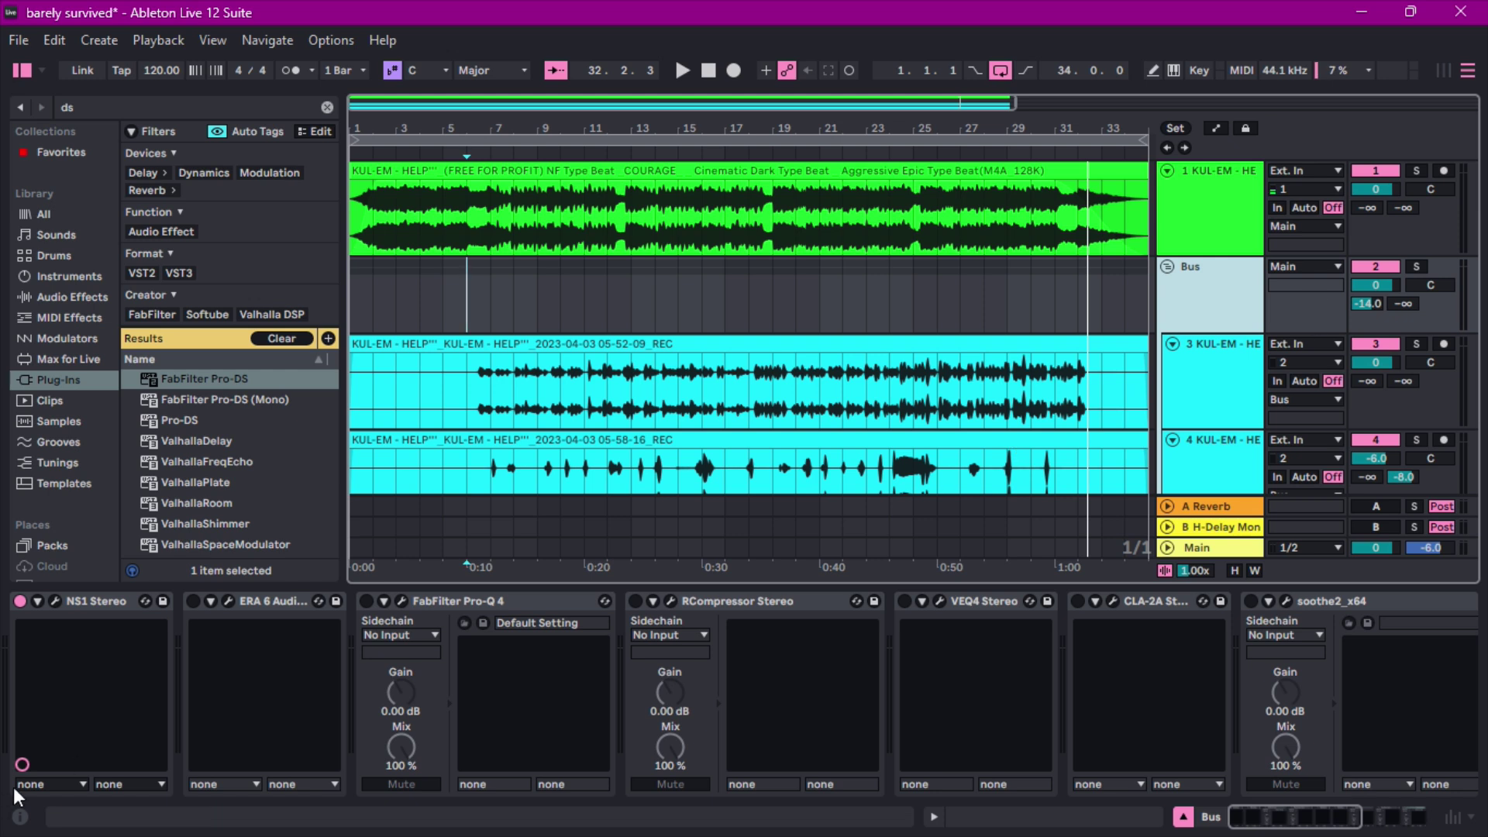
left_click(56, 599)
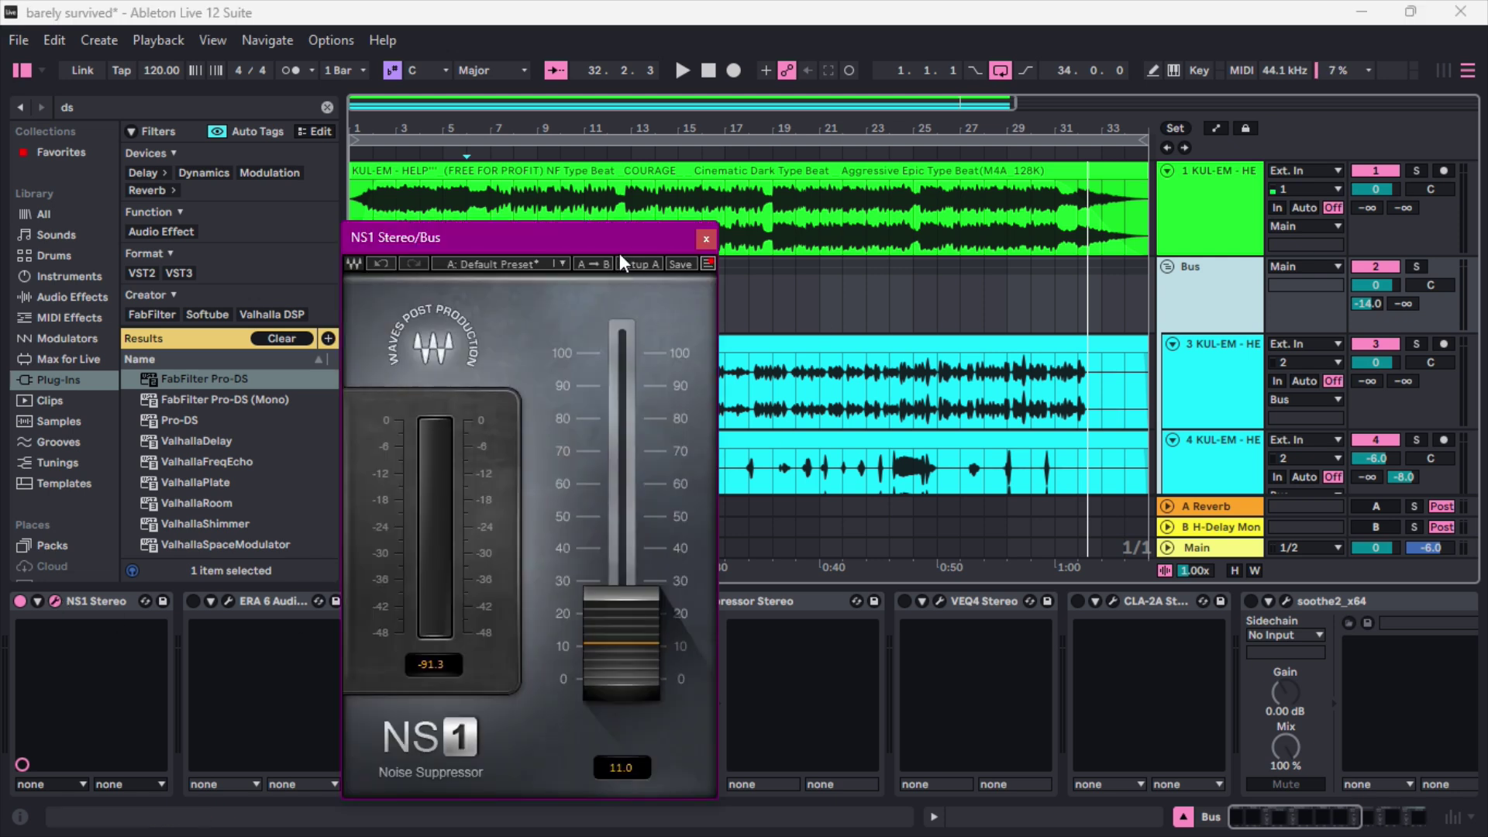
left_click_drag(627, 239, 698, 170)
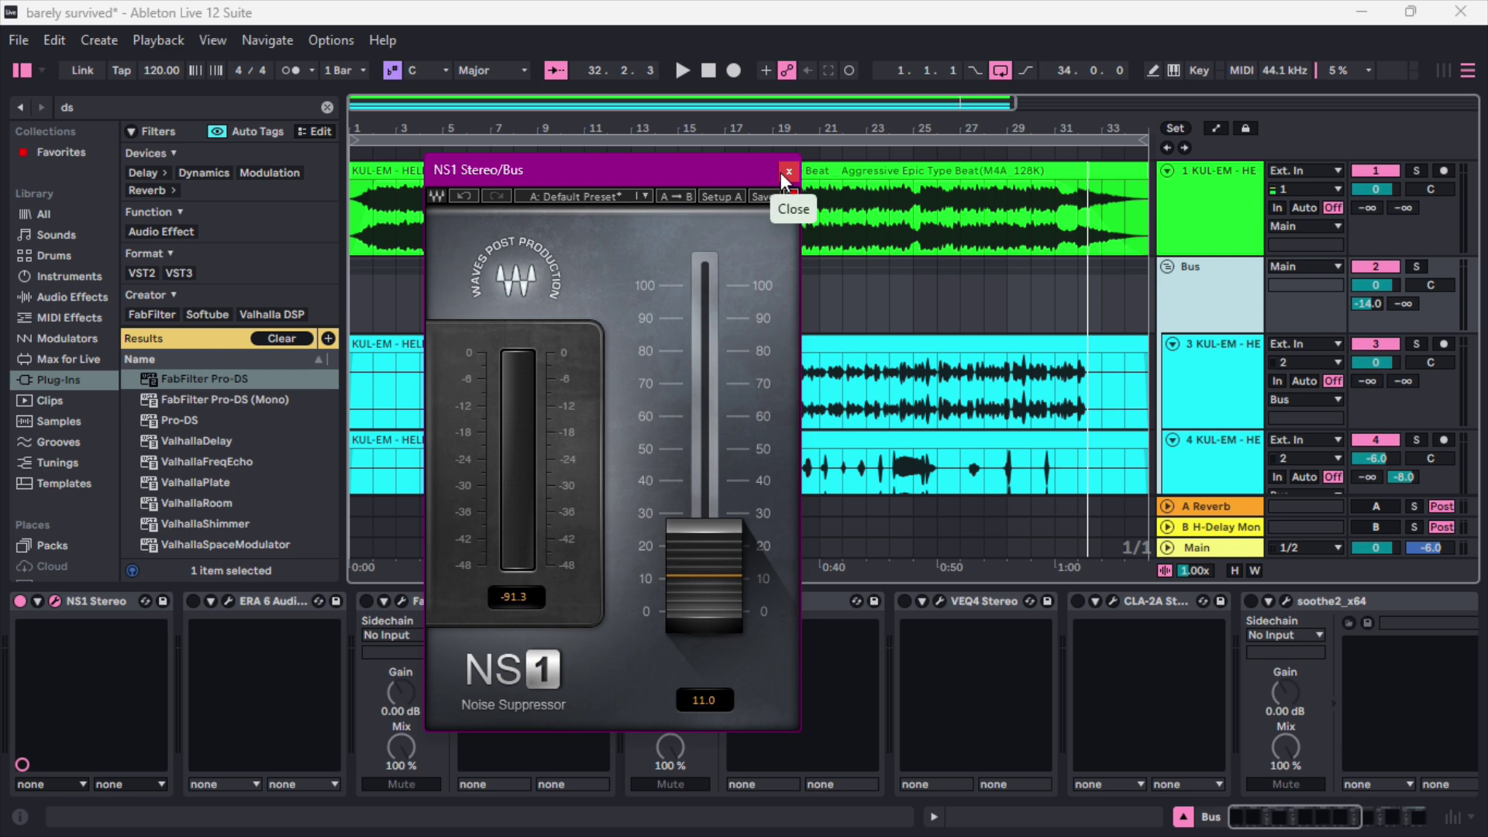
Start playback from bar 6 and mute the beat on track 1 so only the vocals are heard
key("space")
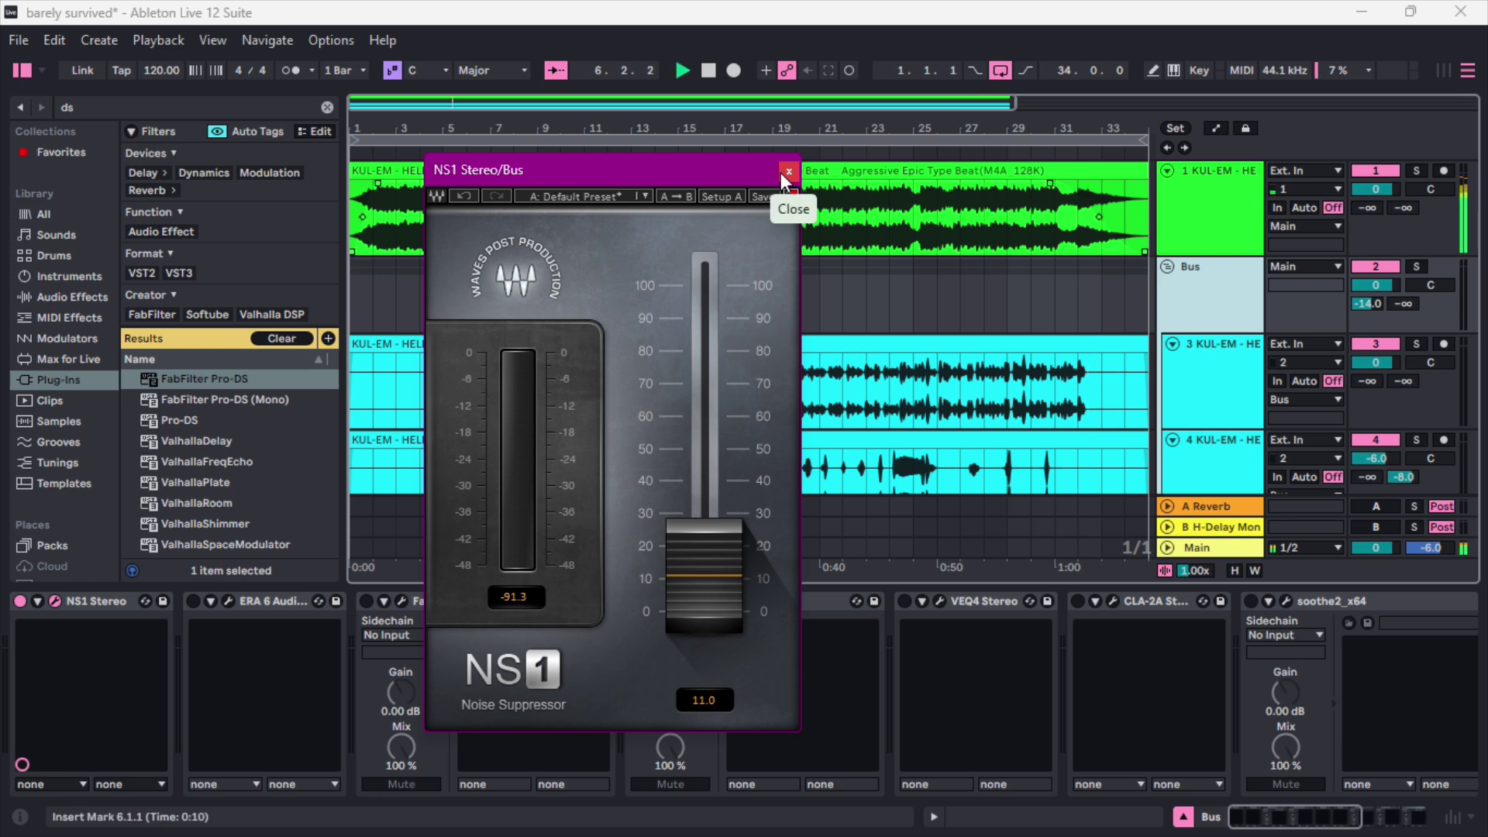
left_click(1365, 171)
left_click(1366, 171)
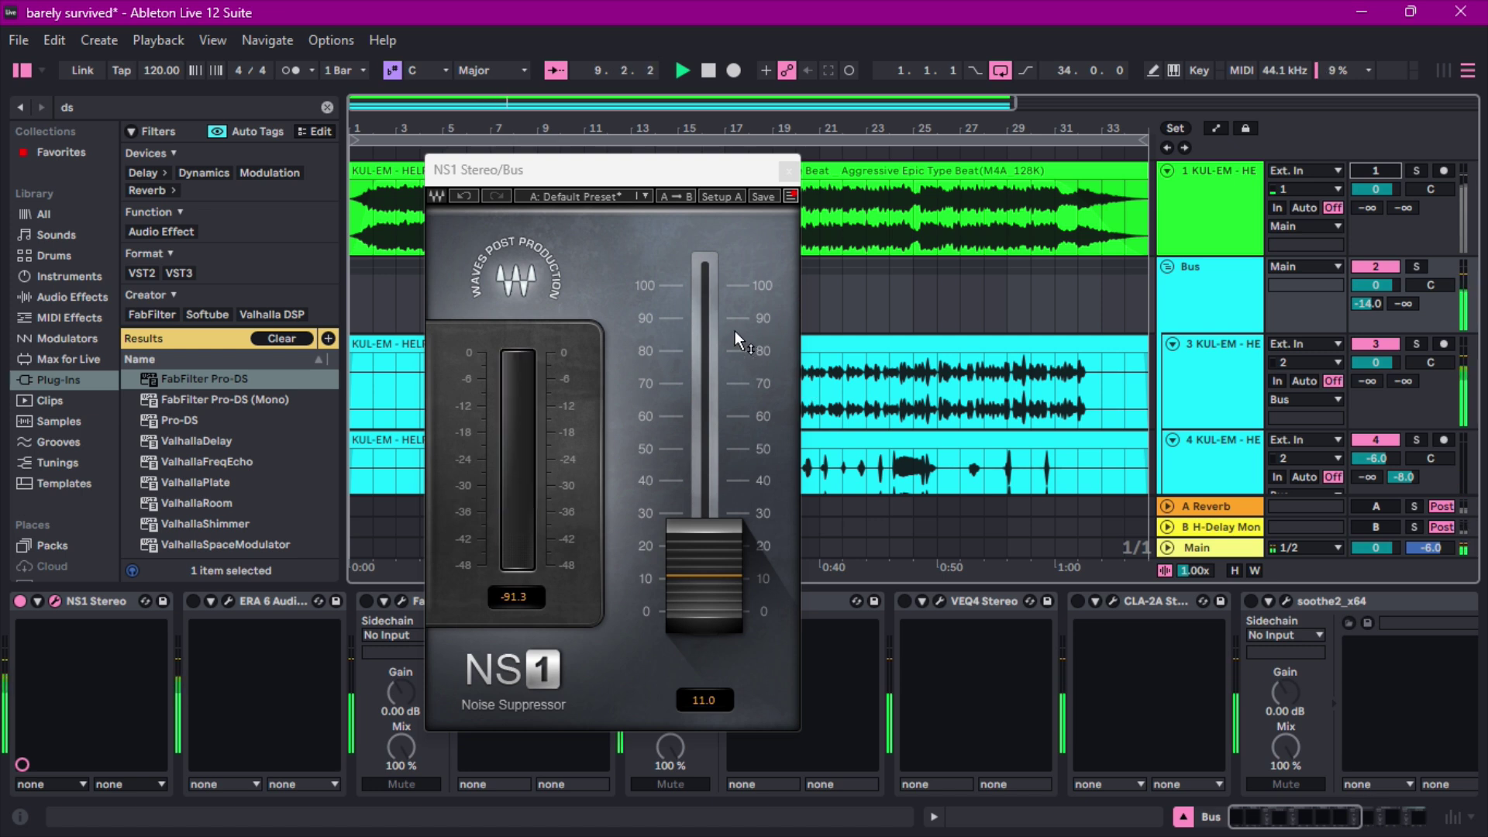
Compare the vocals with NS1 bypassed and active, leave it on, and close its window
left_click(19, 602)
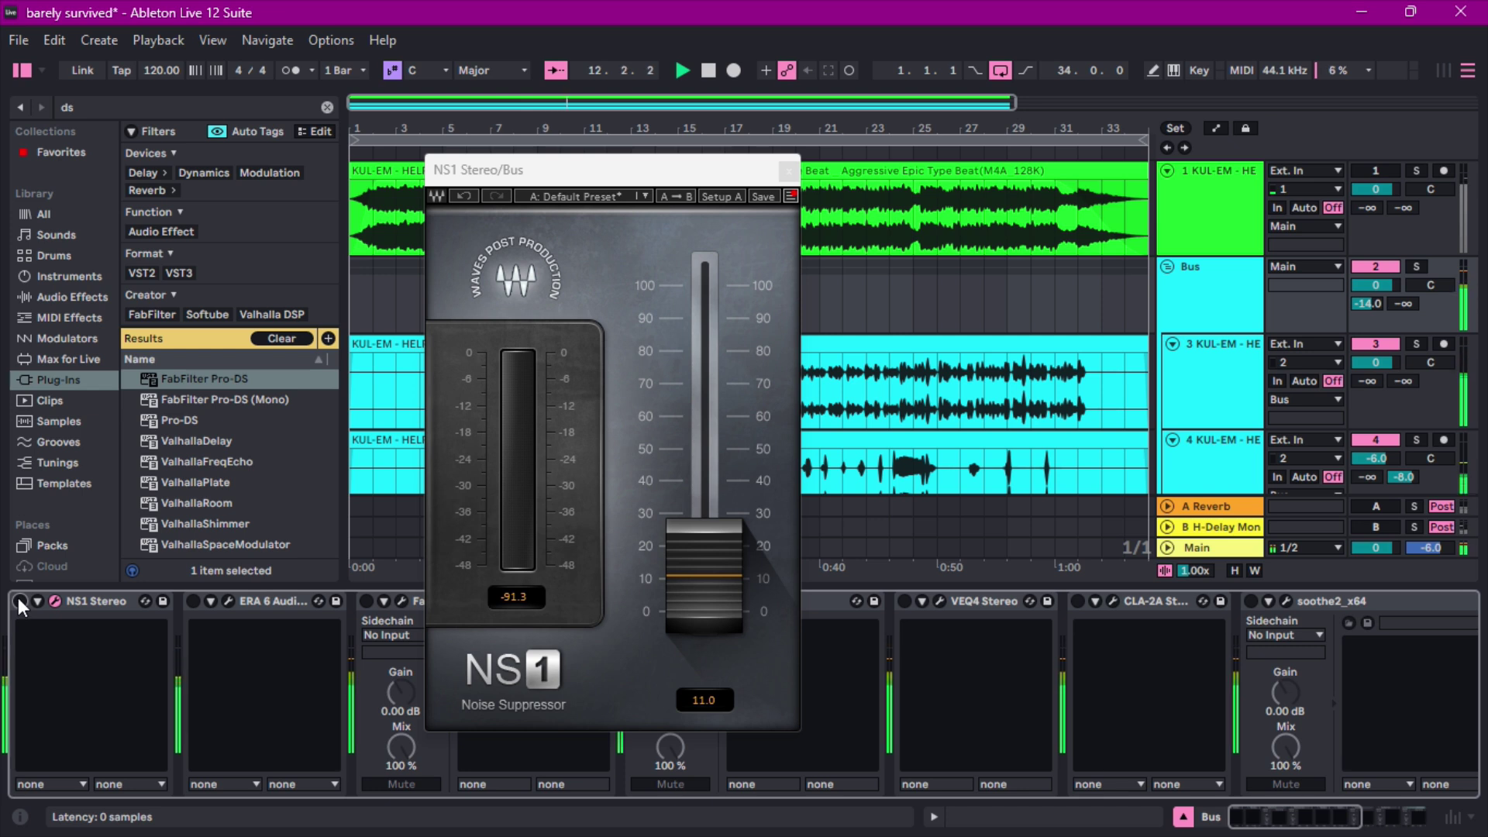
left_click(20, 601)
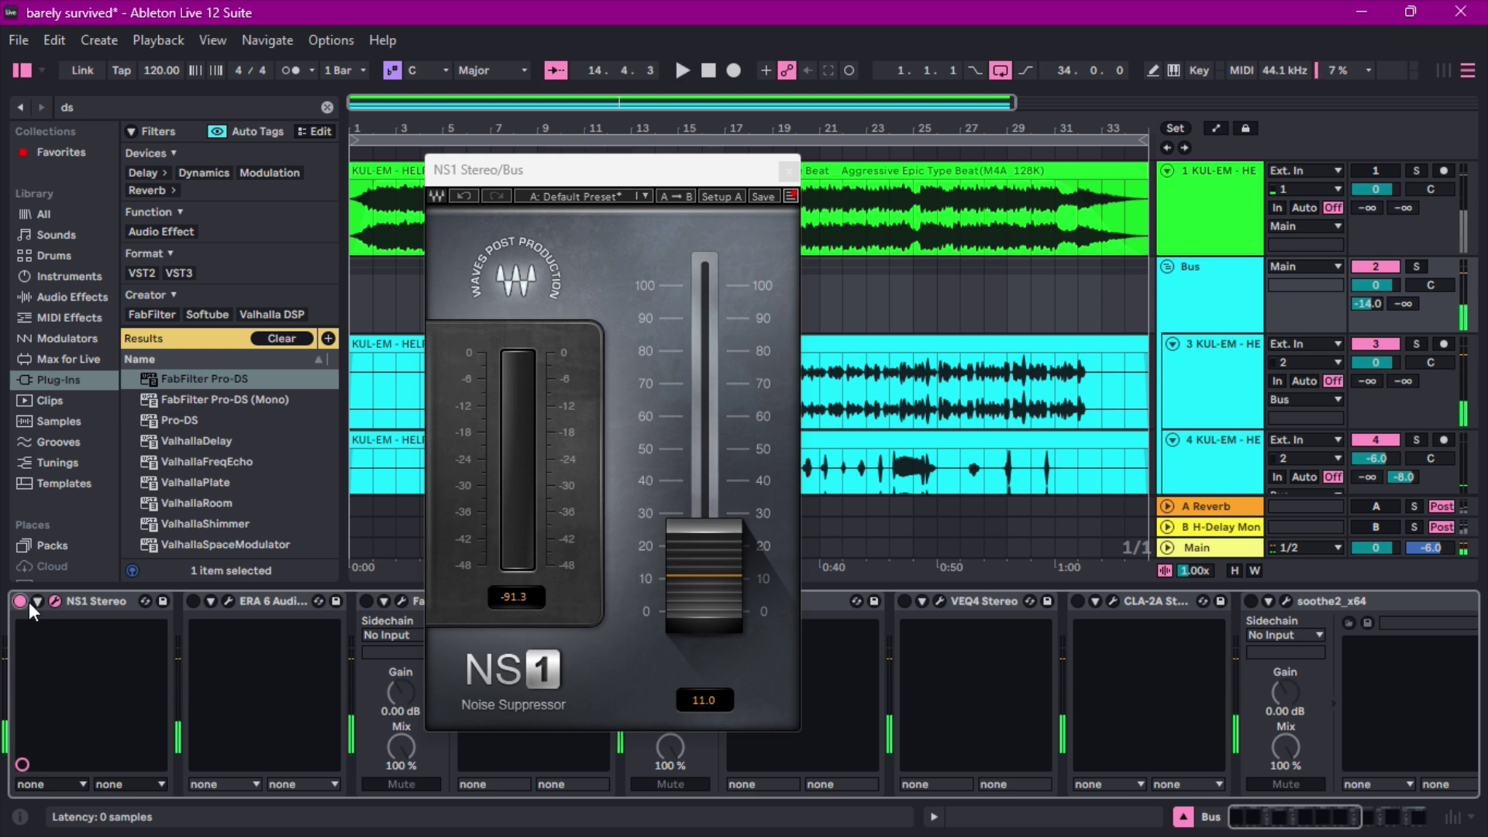
left_click(787, 172)
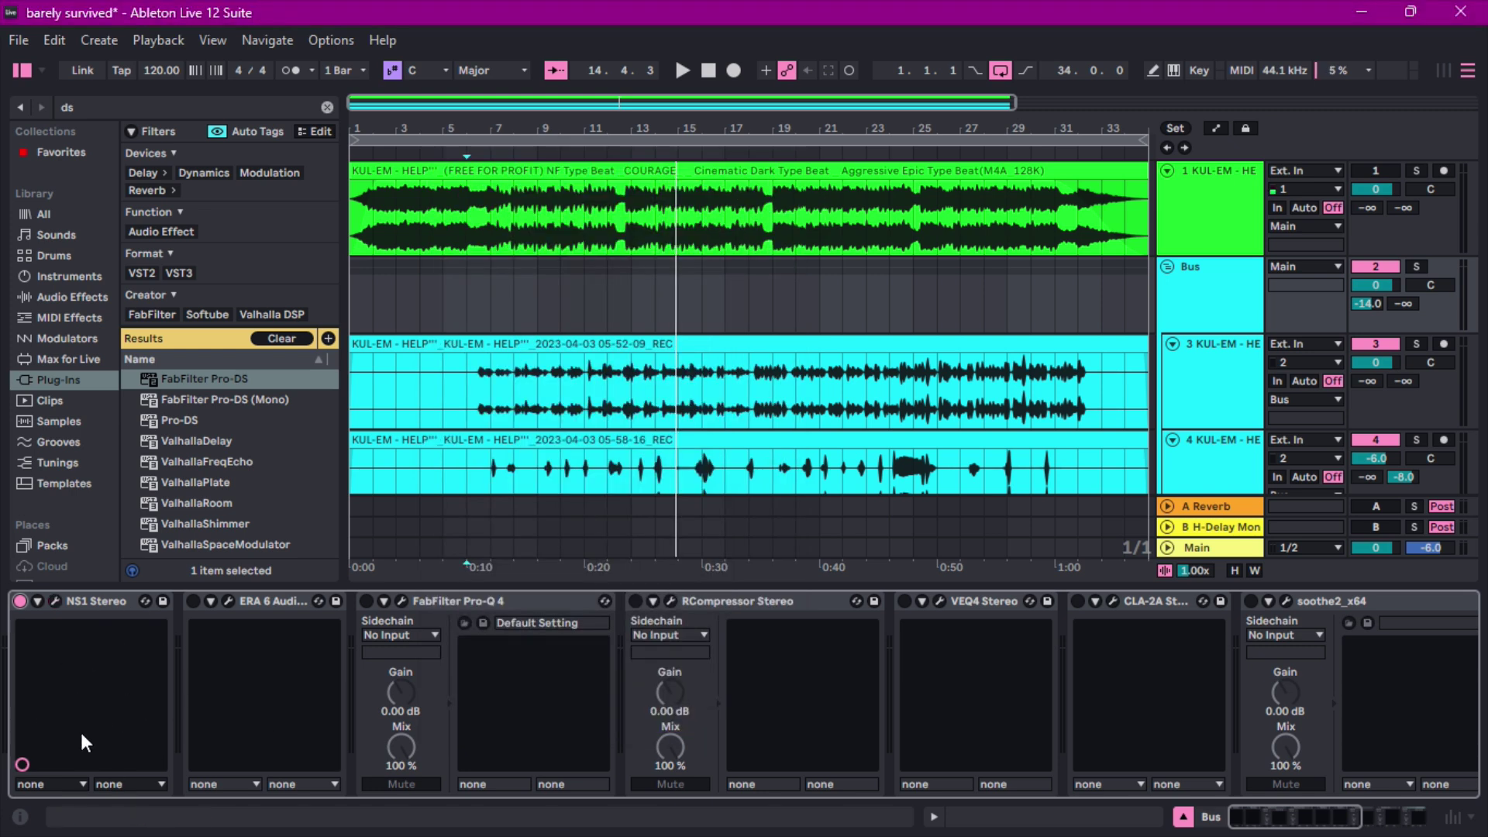
Enable and open ERA 6 Audio Clean-Up Assistant on the Bus, and bypass its Reverb Remover, Mouth De-Clicker and De-Esser
left_click(194, 601)
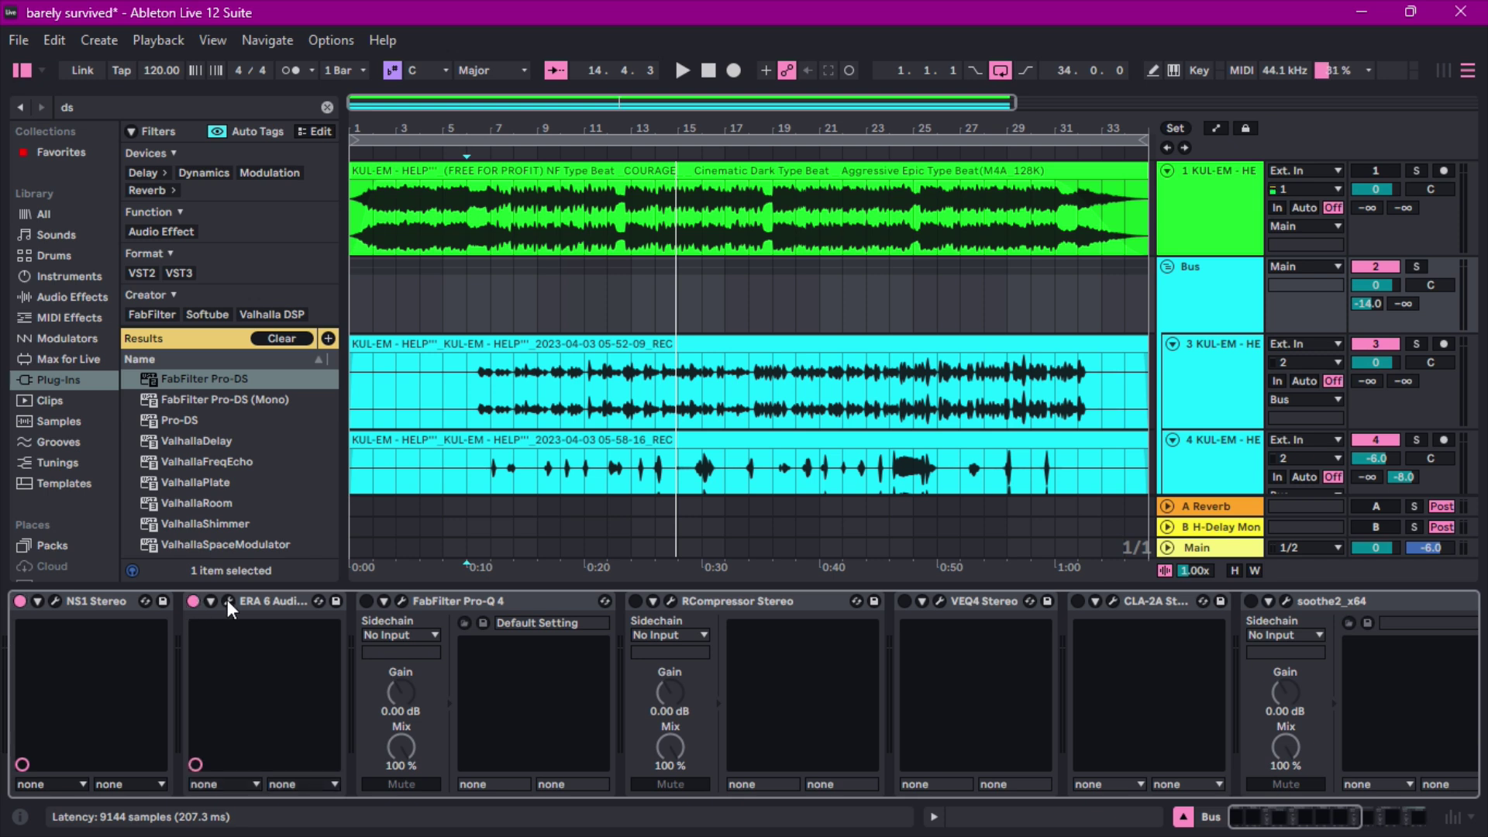
left_click(227, 600)
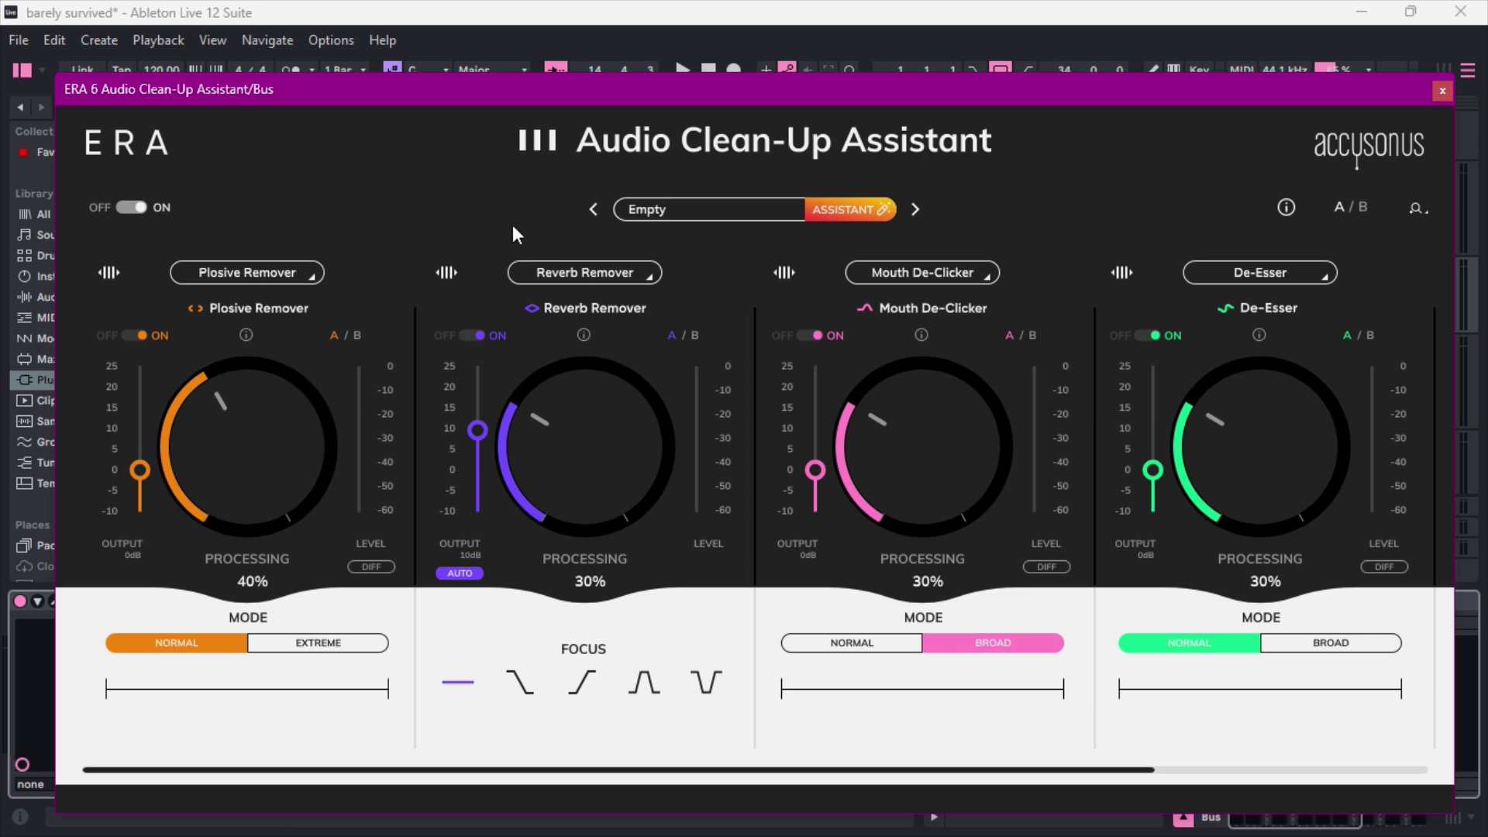
left_click(481, 336)
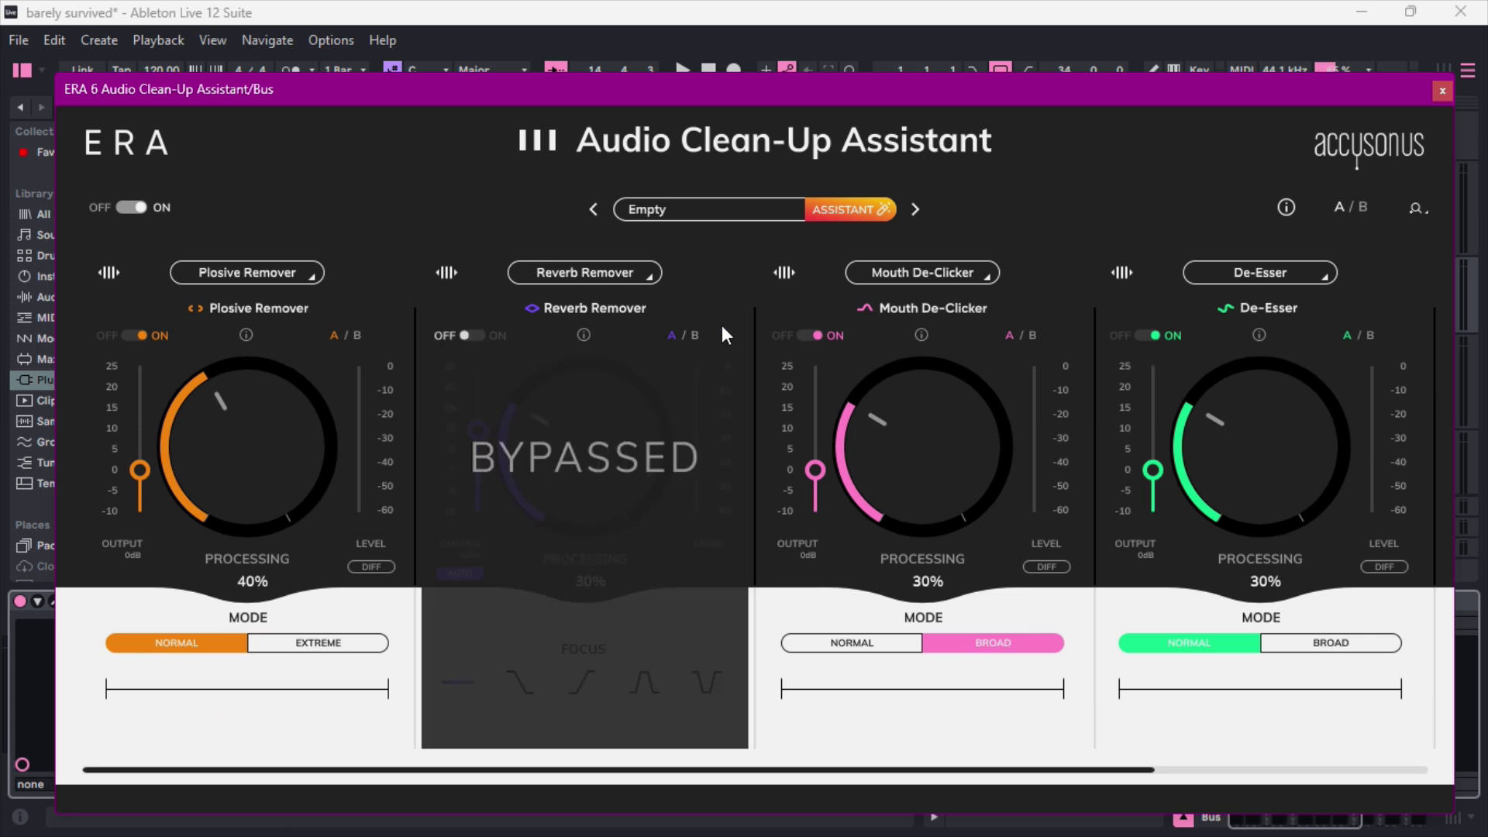
left_click(819, 338)
left_click(1164, 337)
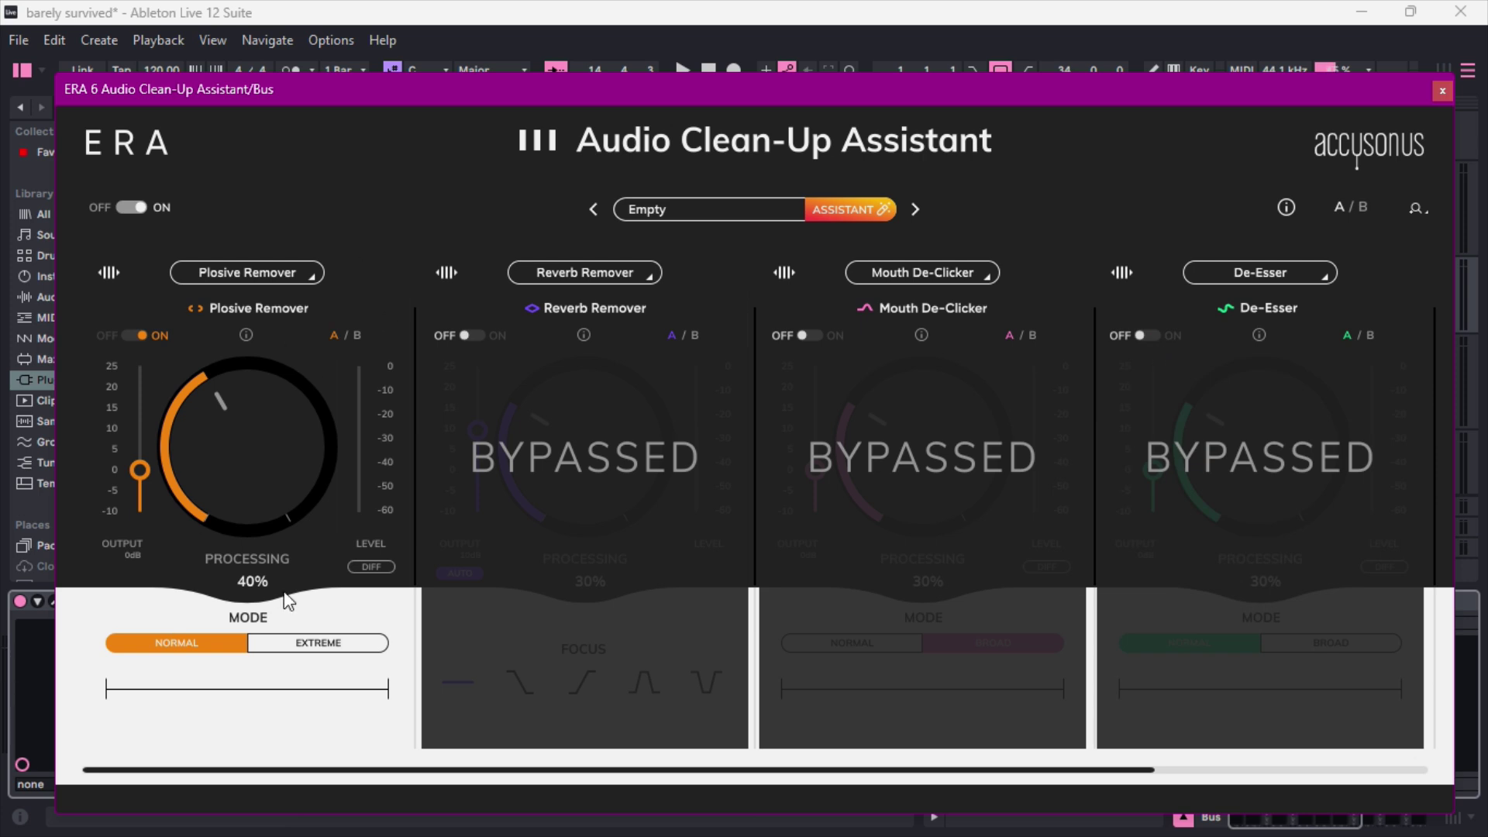
Play the vocals and compare them with the Plosive Remover bypassed and active, leaving it on
key("space")
left_click(142, 337)
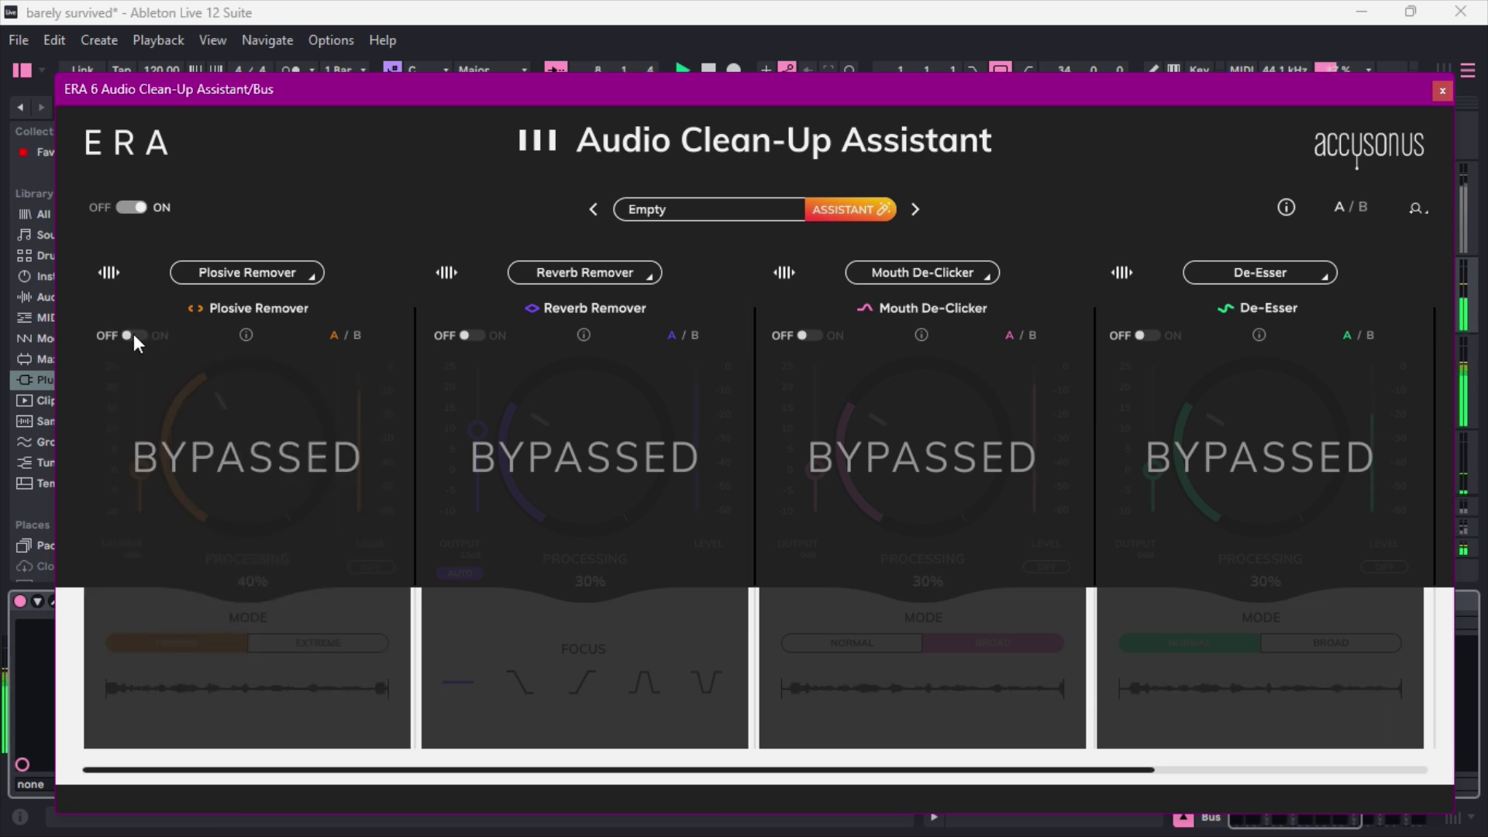
left_click(134, 336)
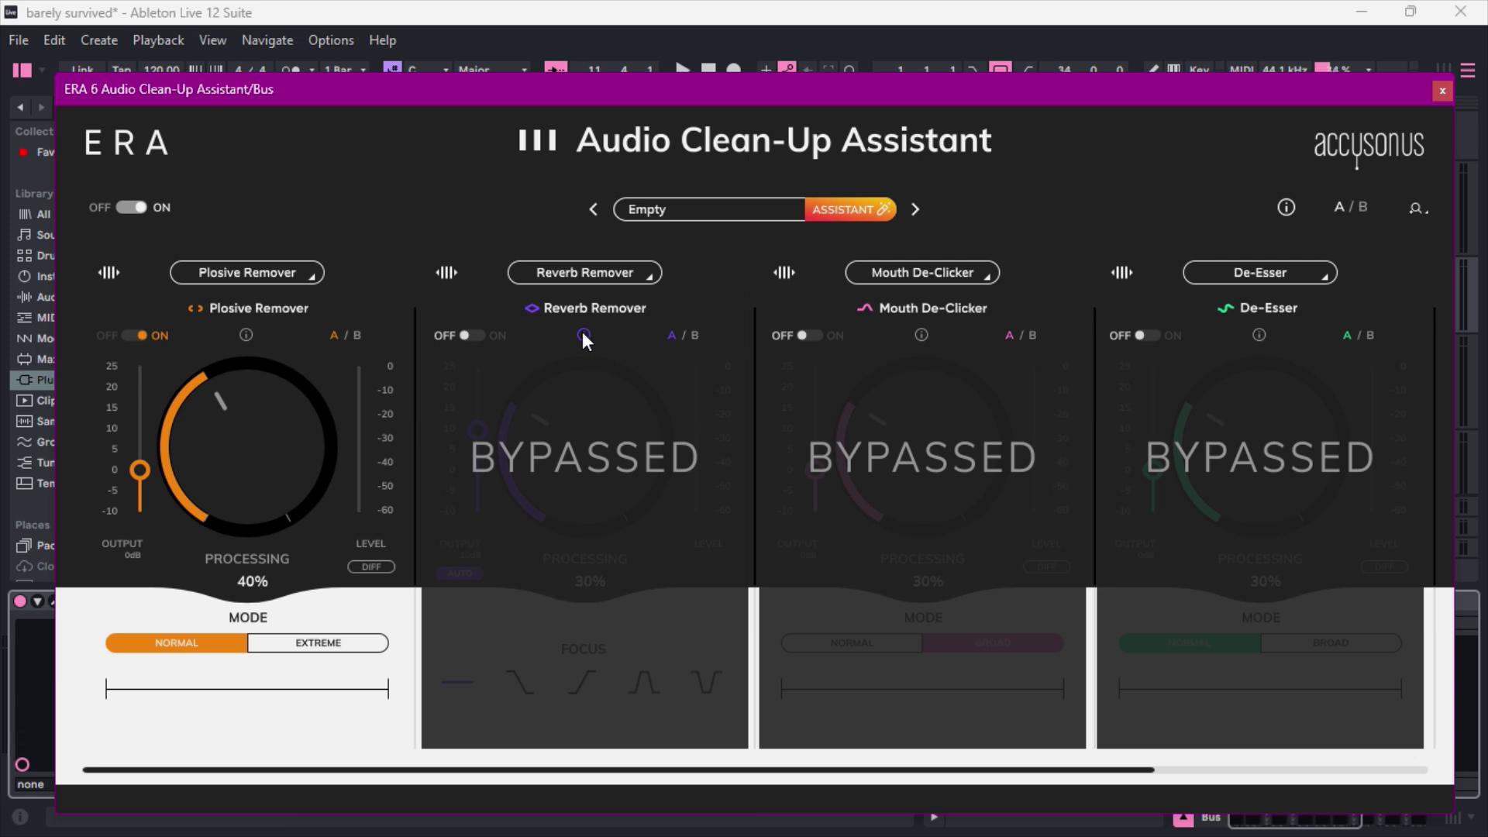
Enable the Reverb Remover and compare the vocals with and without it during playback, leaving it on
left_click(475, 336)
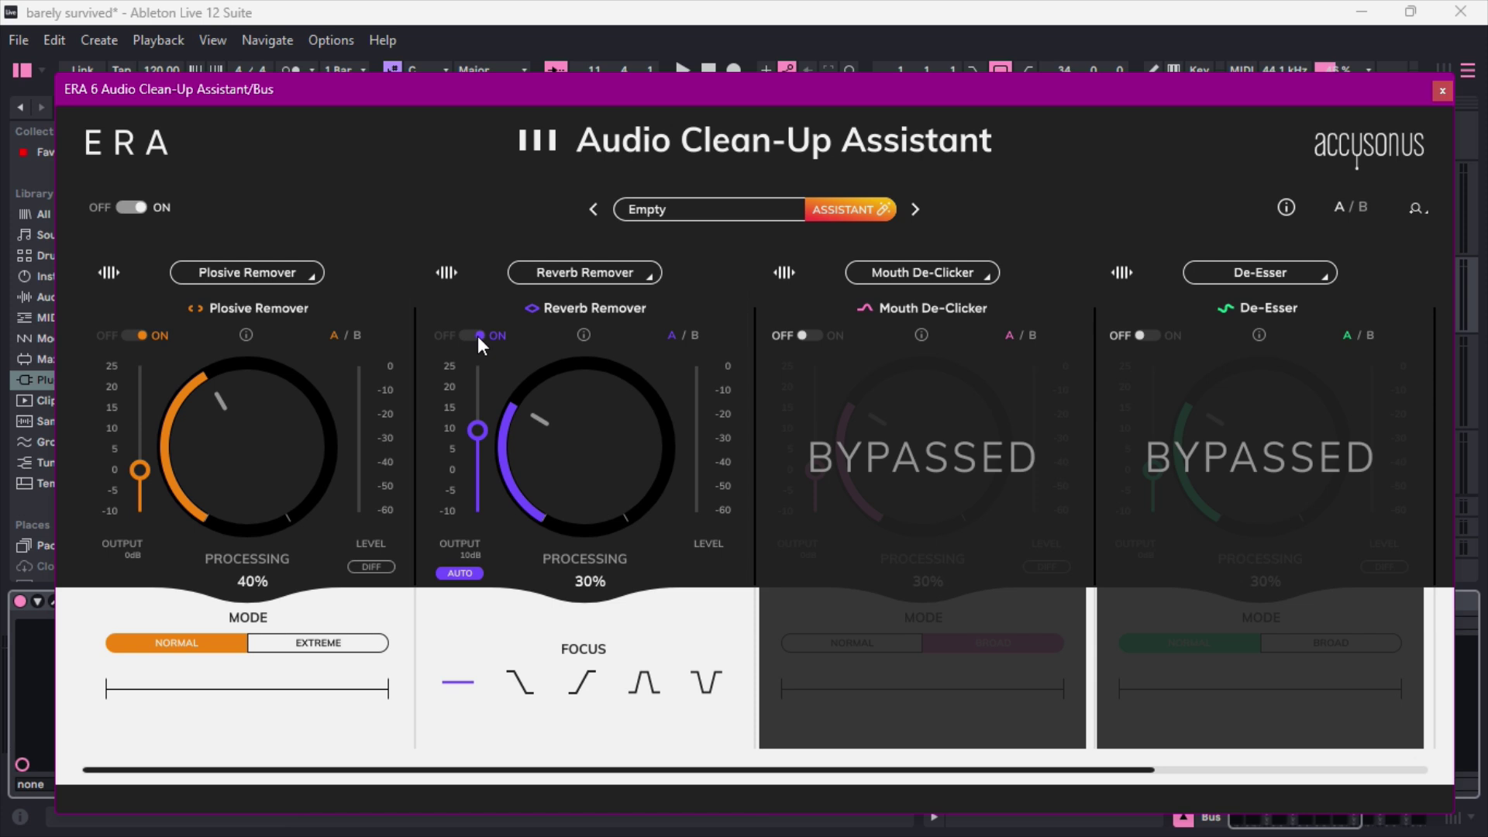
key("space")
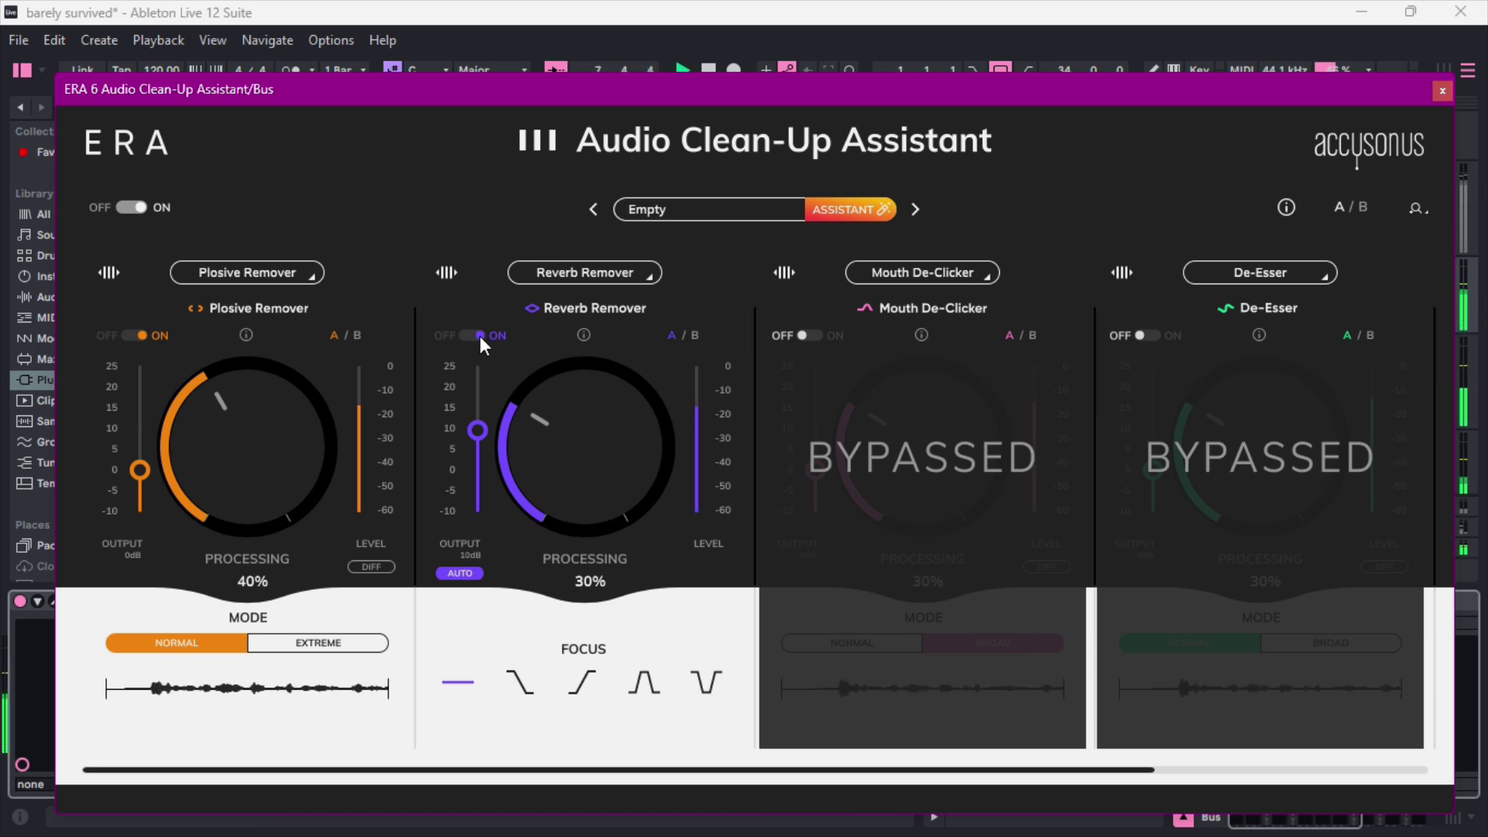
left_click(477, 335)
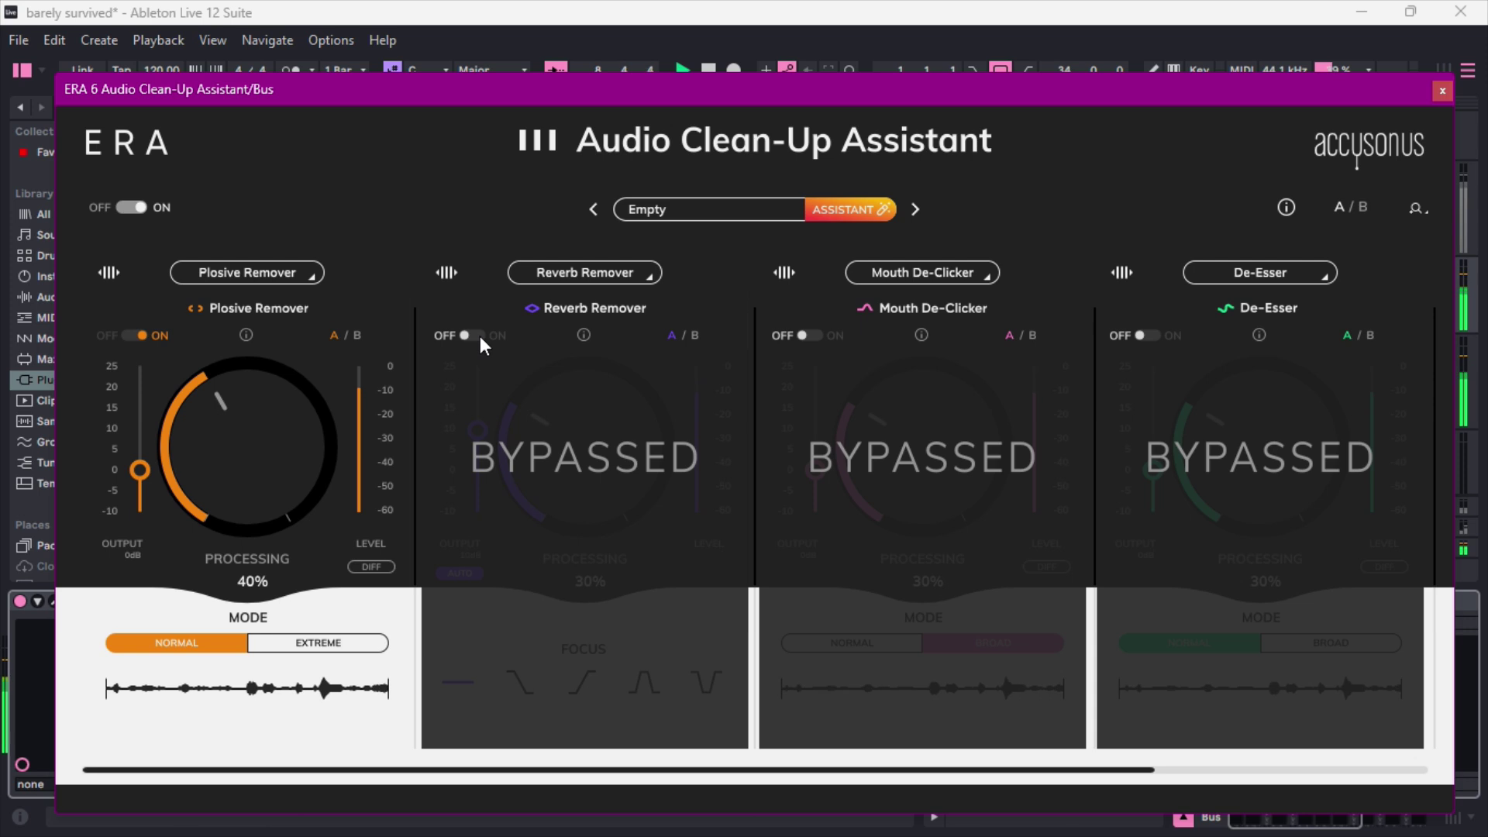
left_click(468, 334)
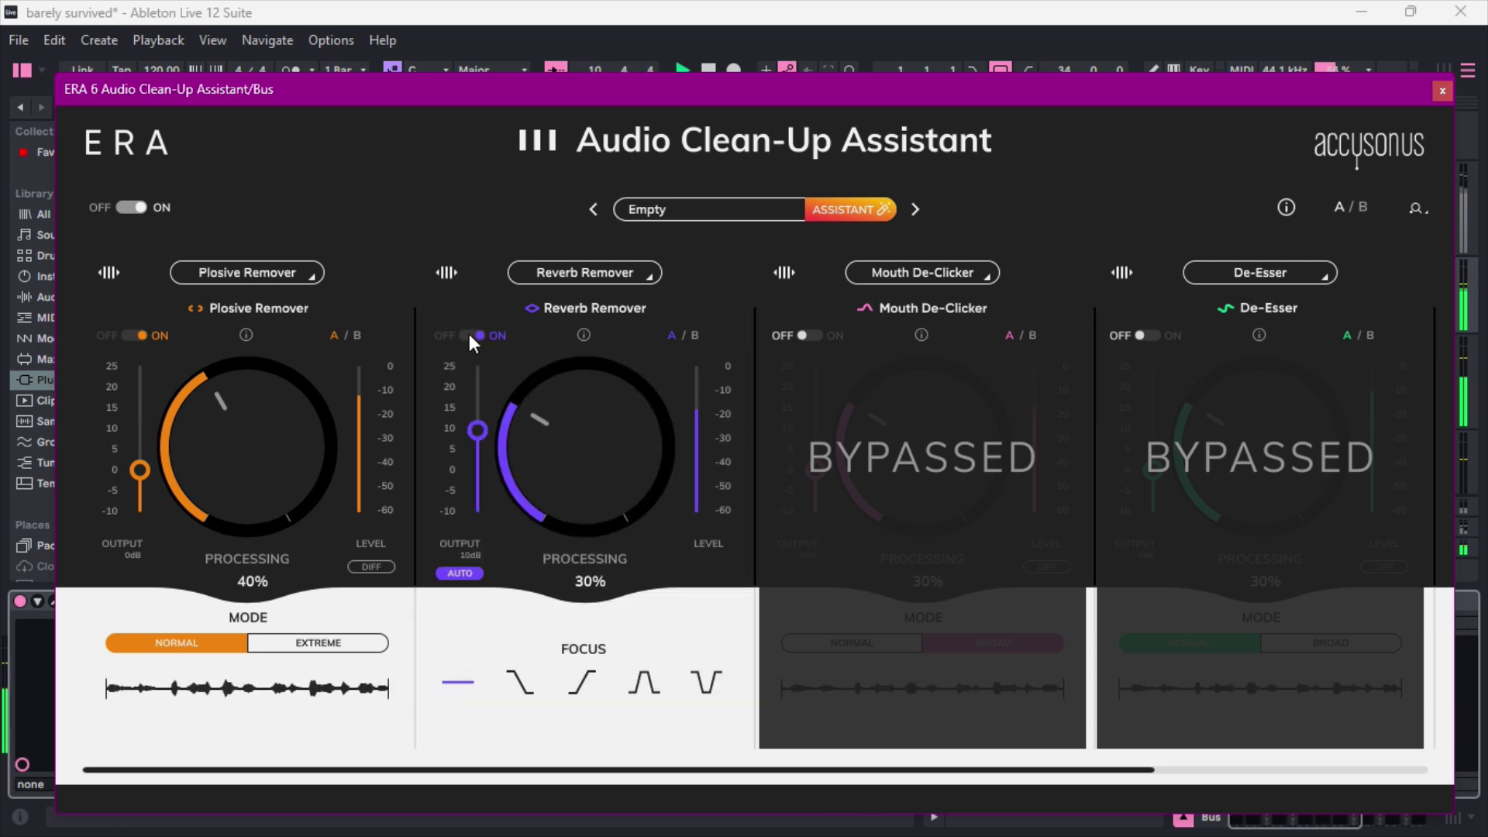
key("space")
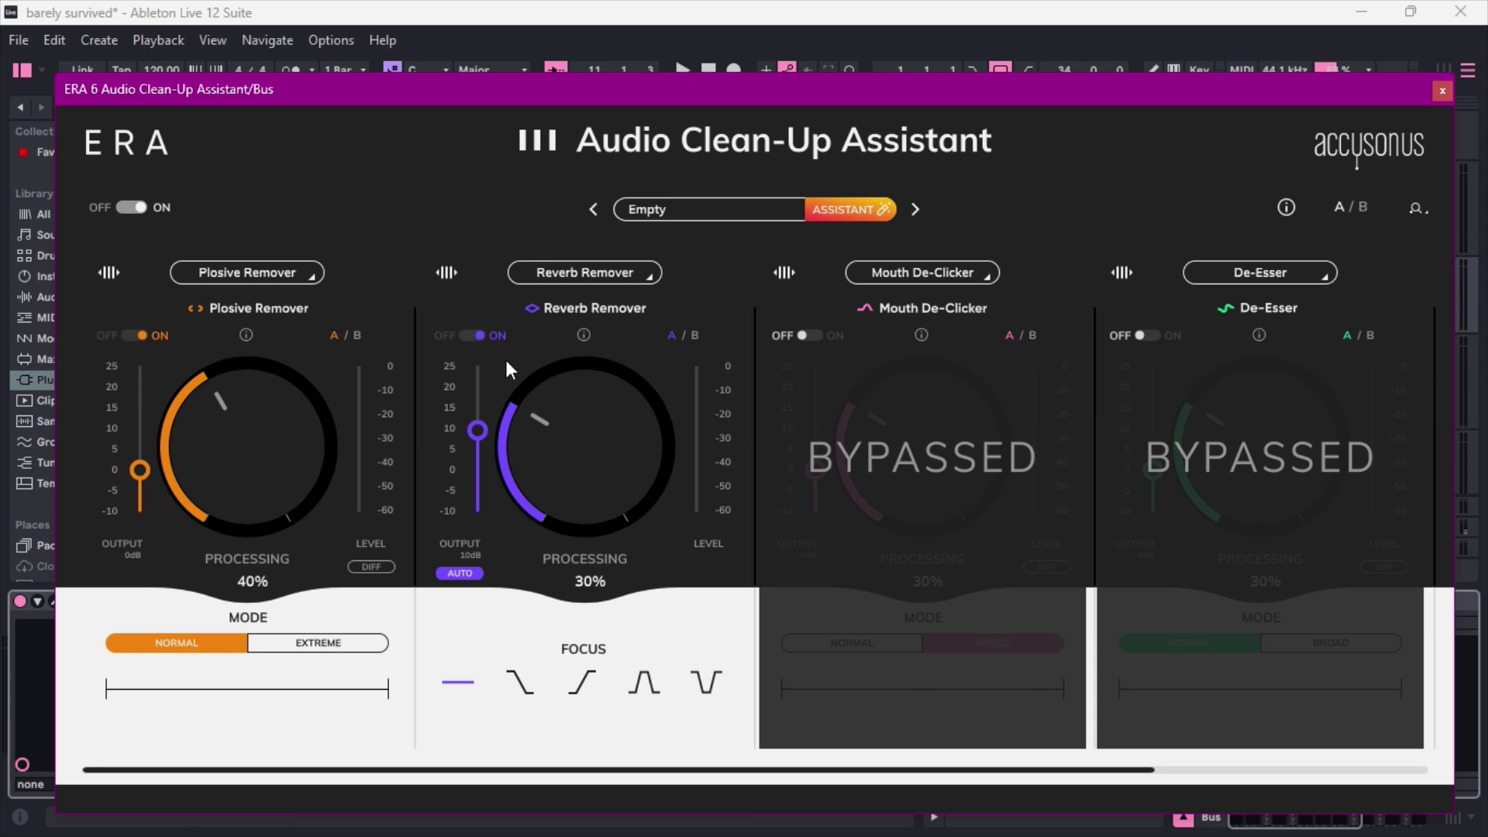
Enable the Mouth De-Clicker and compare the vocals with and without it during playback, leaving it on
left_click(806, 335)
key("space")
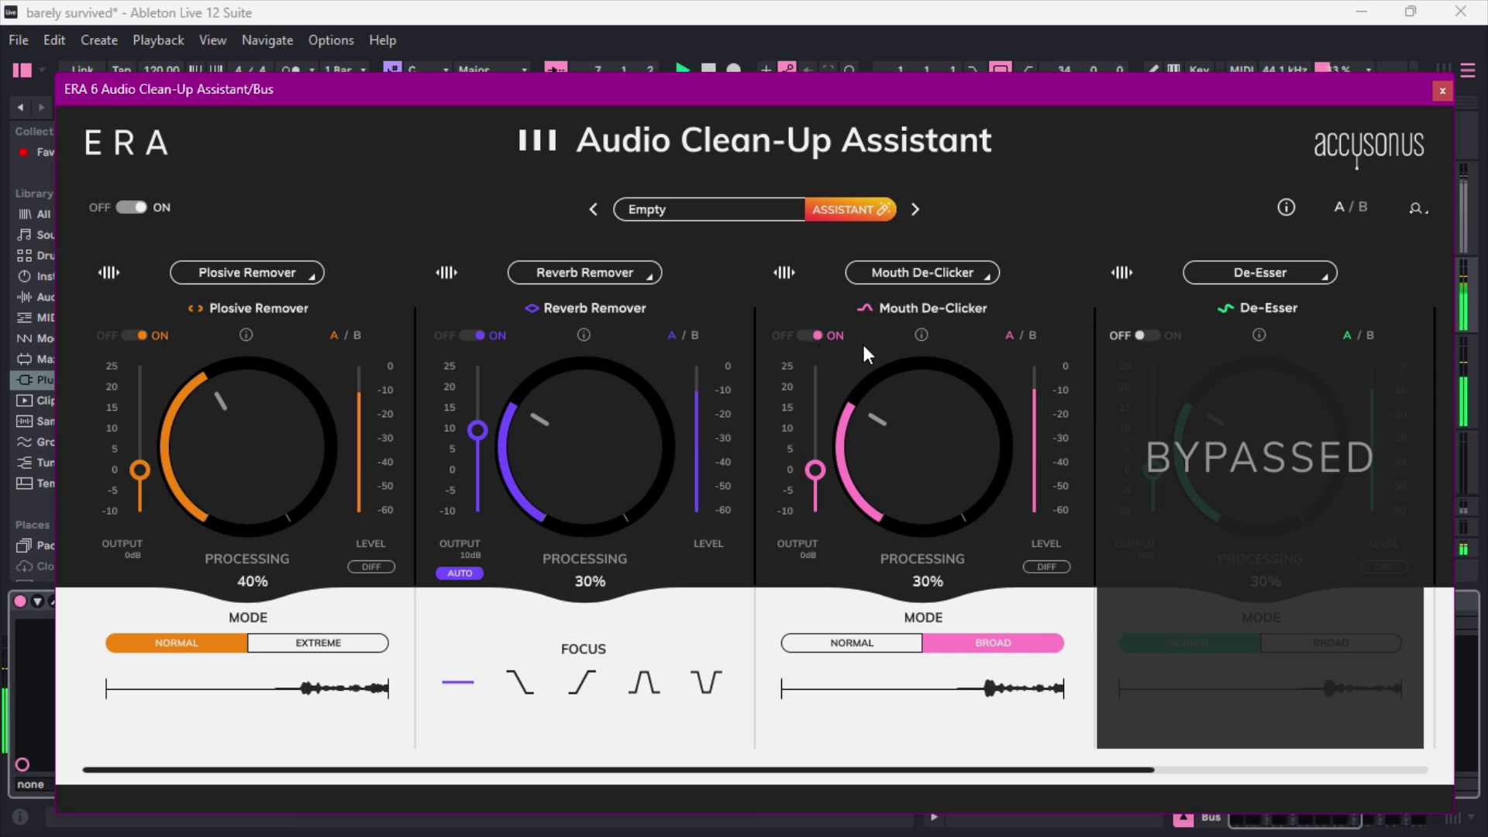
left_click(815, 337)
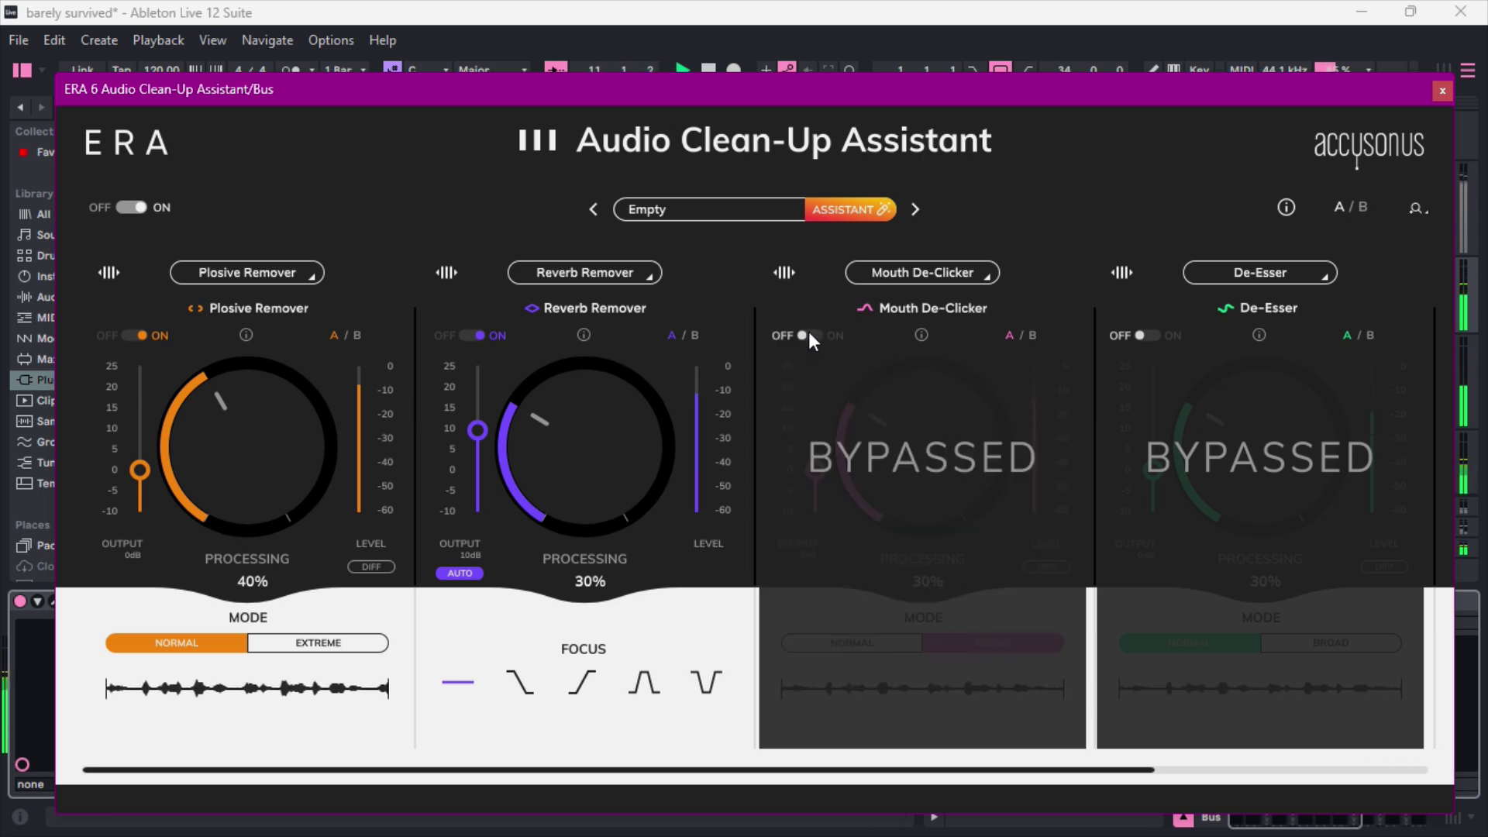
left_click(807, 336)
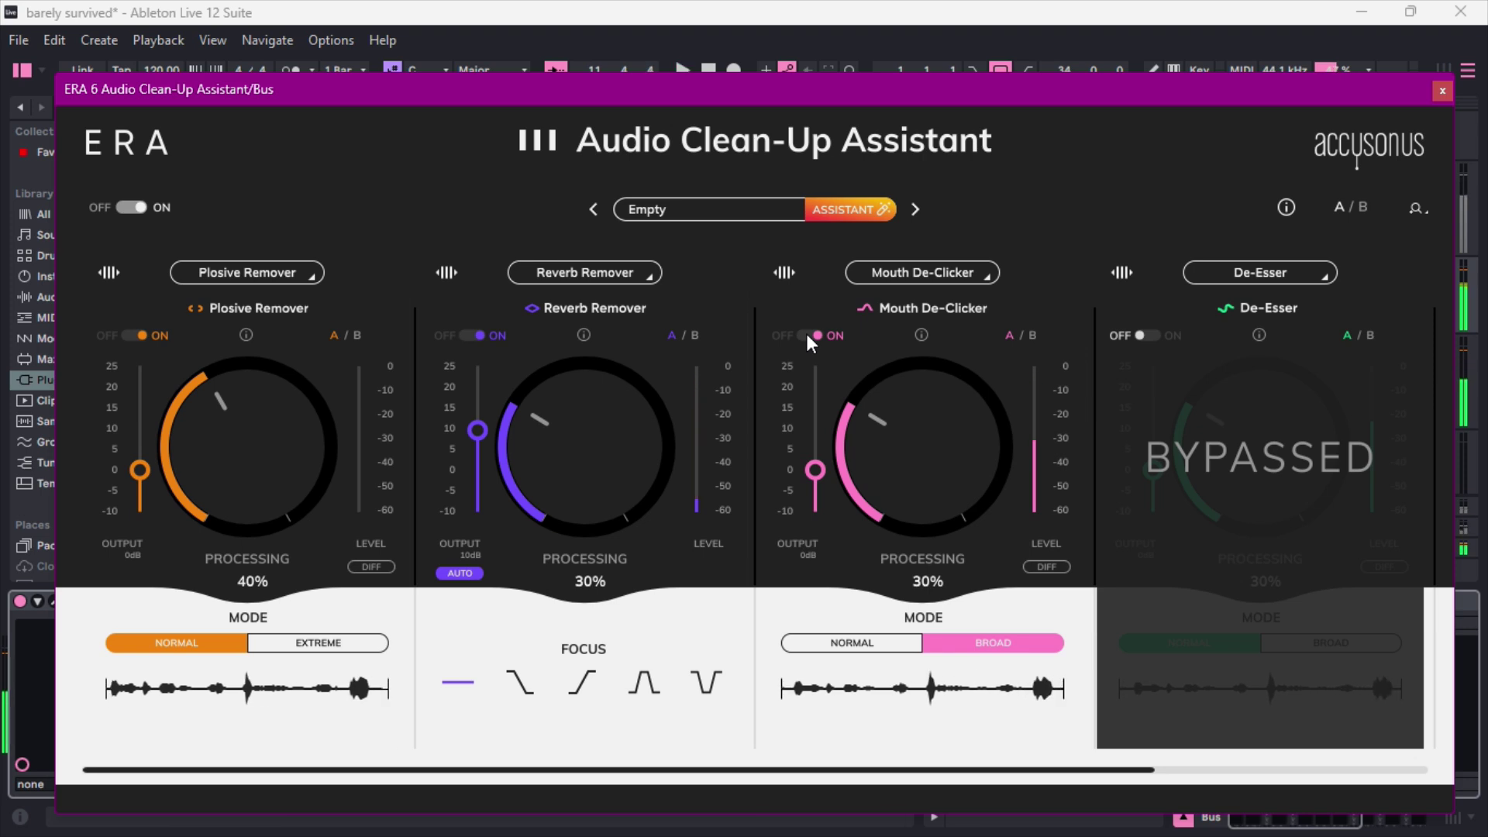
Enable the Mouth De-Clicker's DIFF monitoring and play the vocals to hear only the removed sound
left_click(1036, 567)
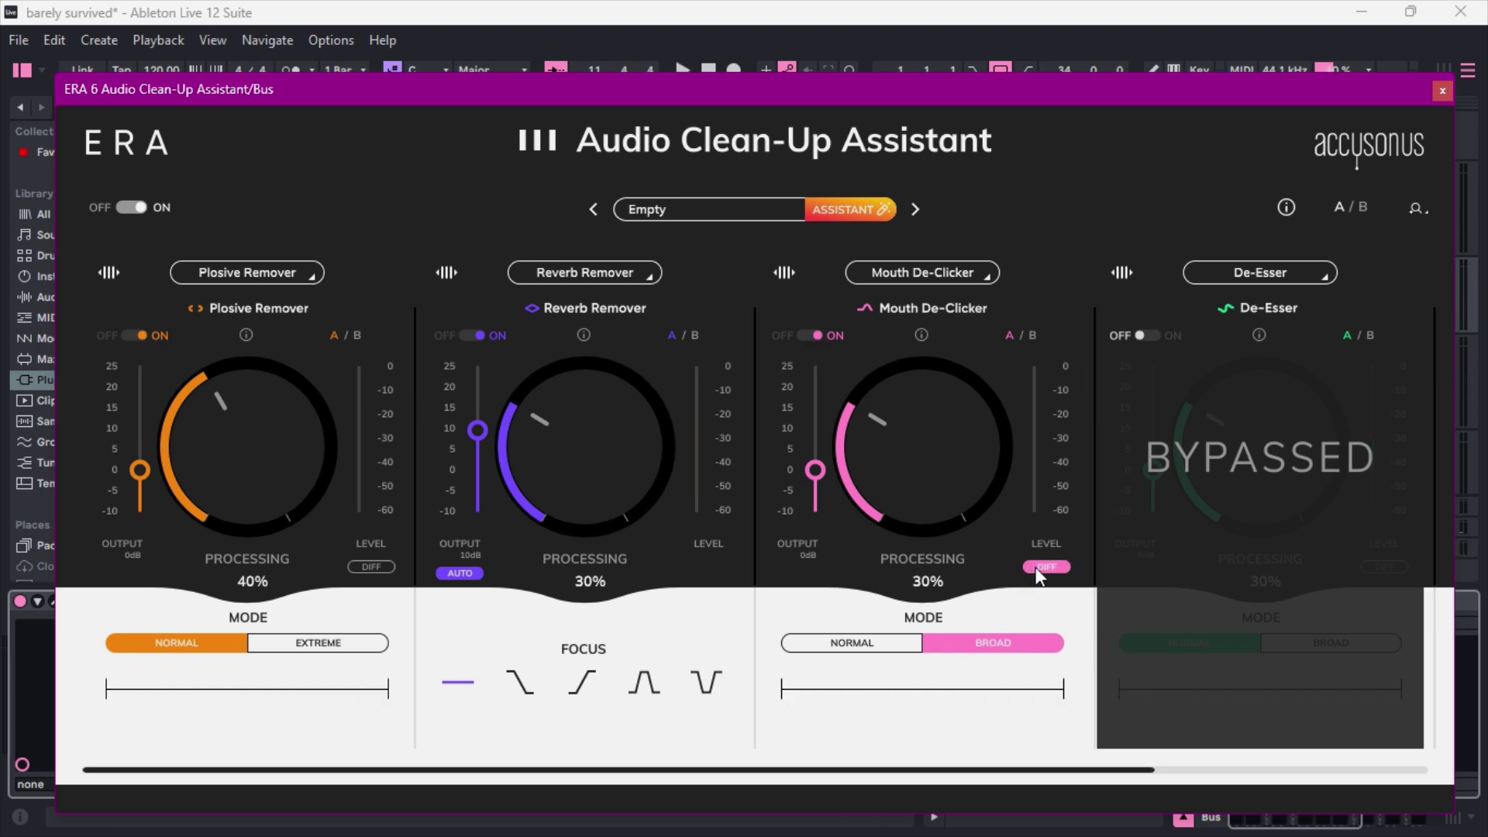
key("space")
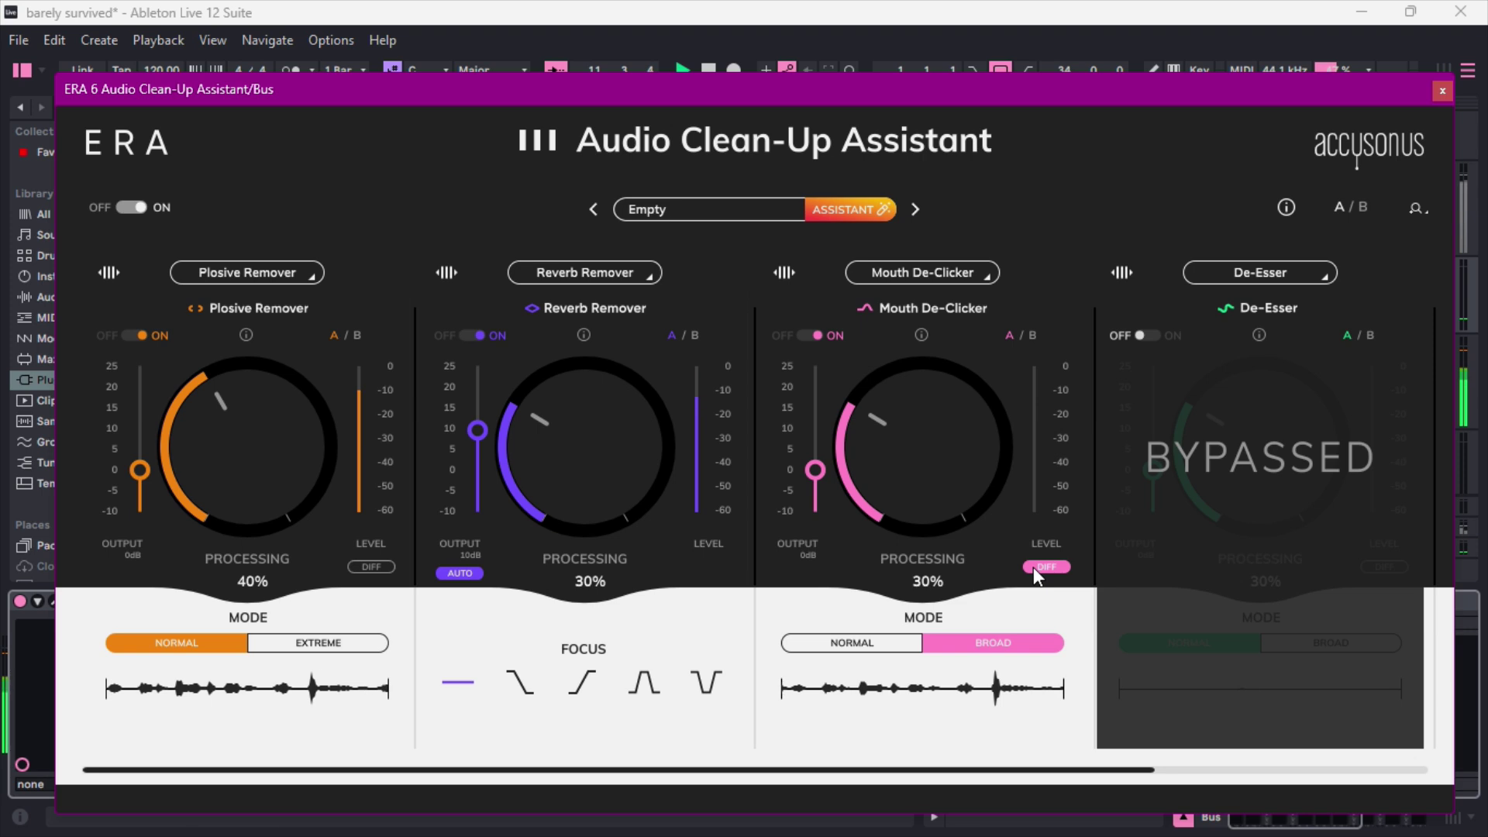
Turn off the Mouth De-Clicker's DIFF monitoring, enable the De-Esser and start playing the vocals
left_click(1034, 567)
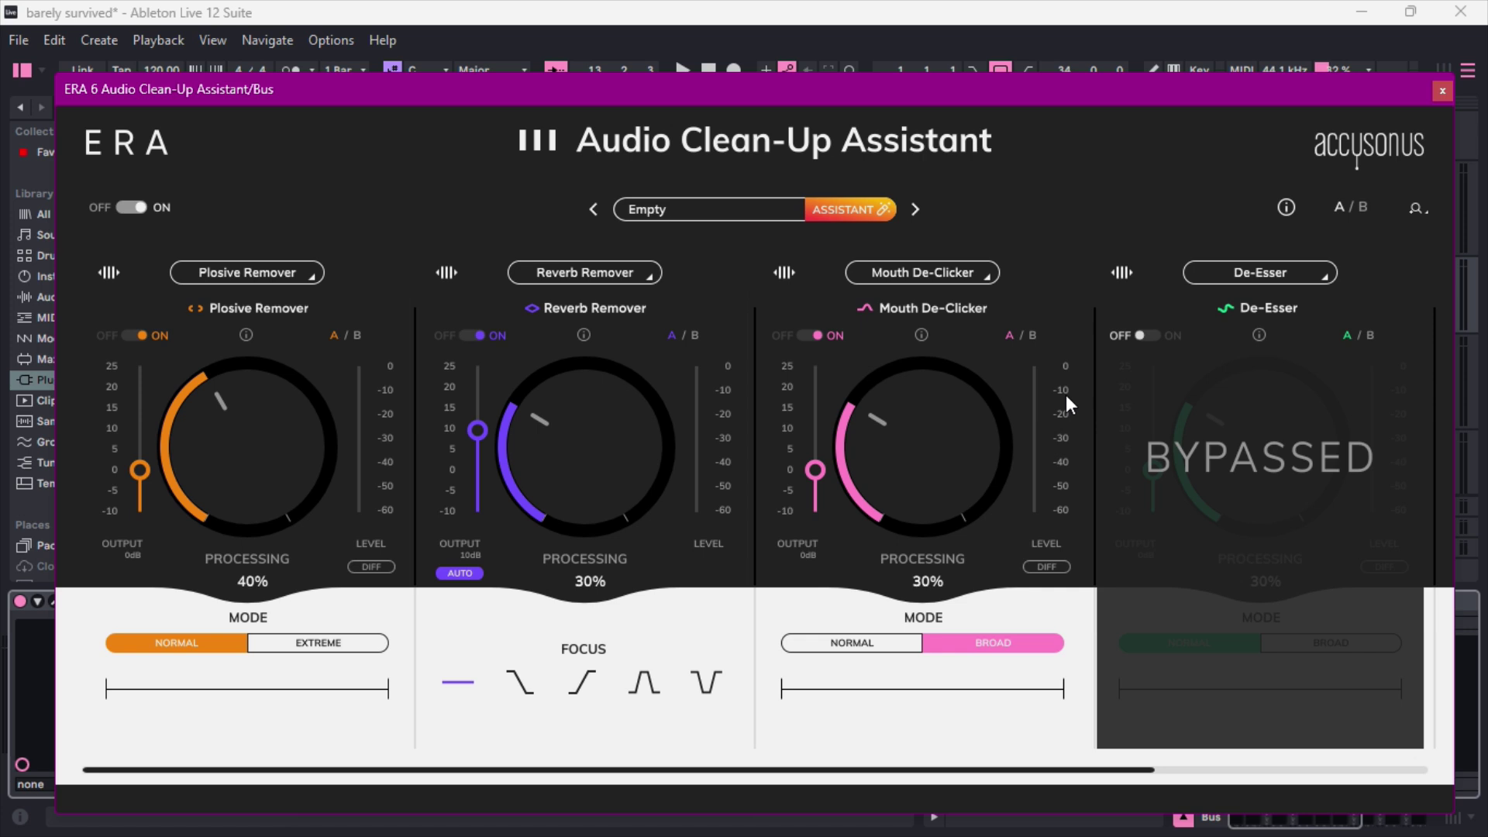
left_click(1146, 335)
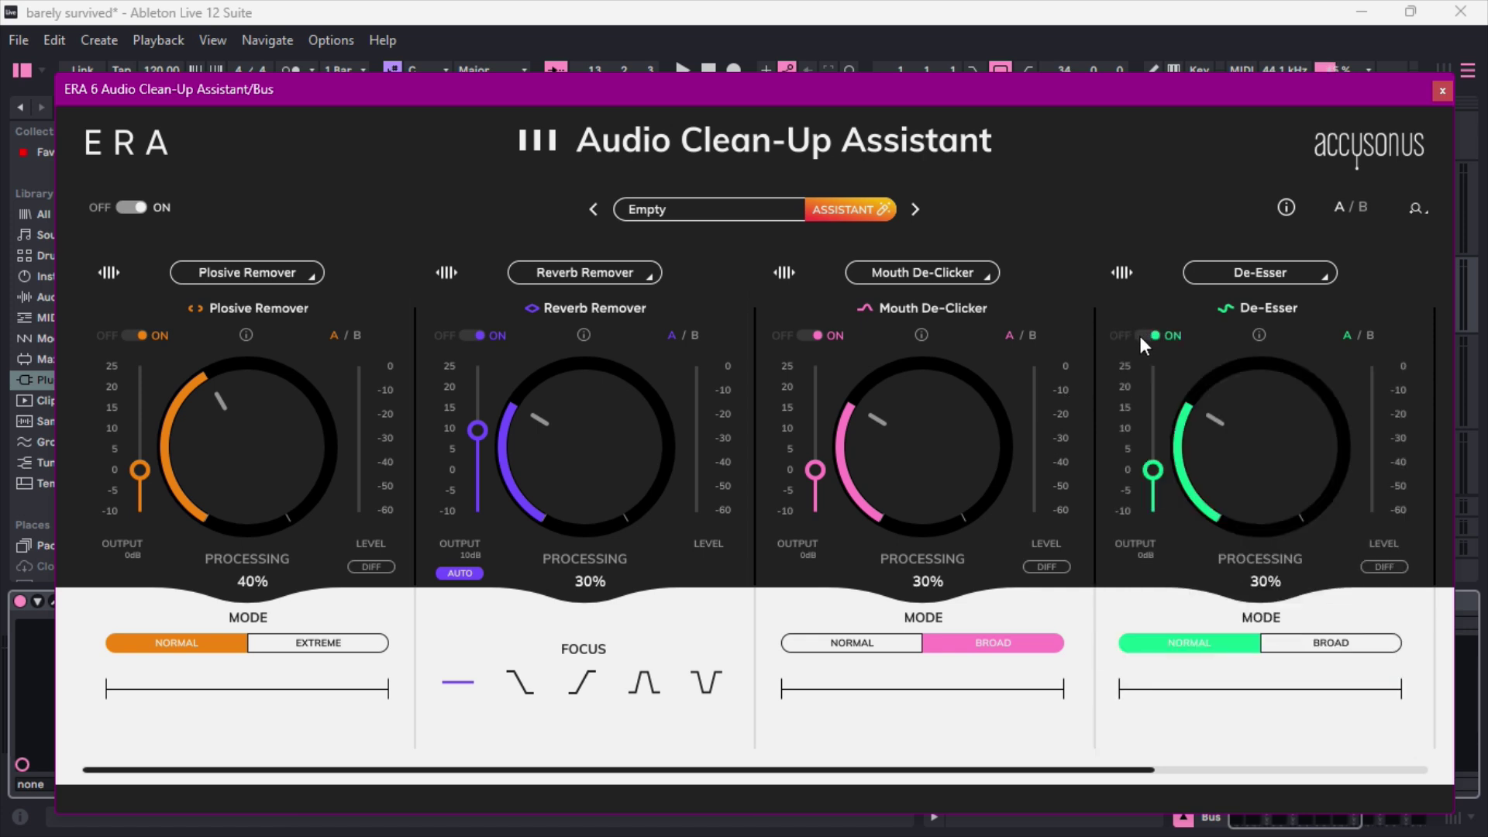
key("space")
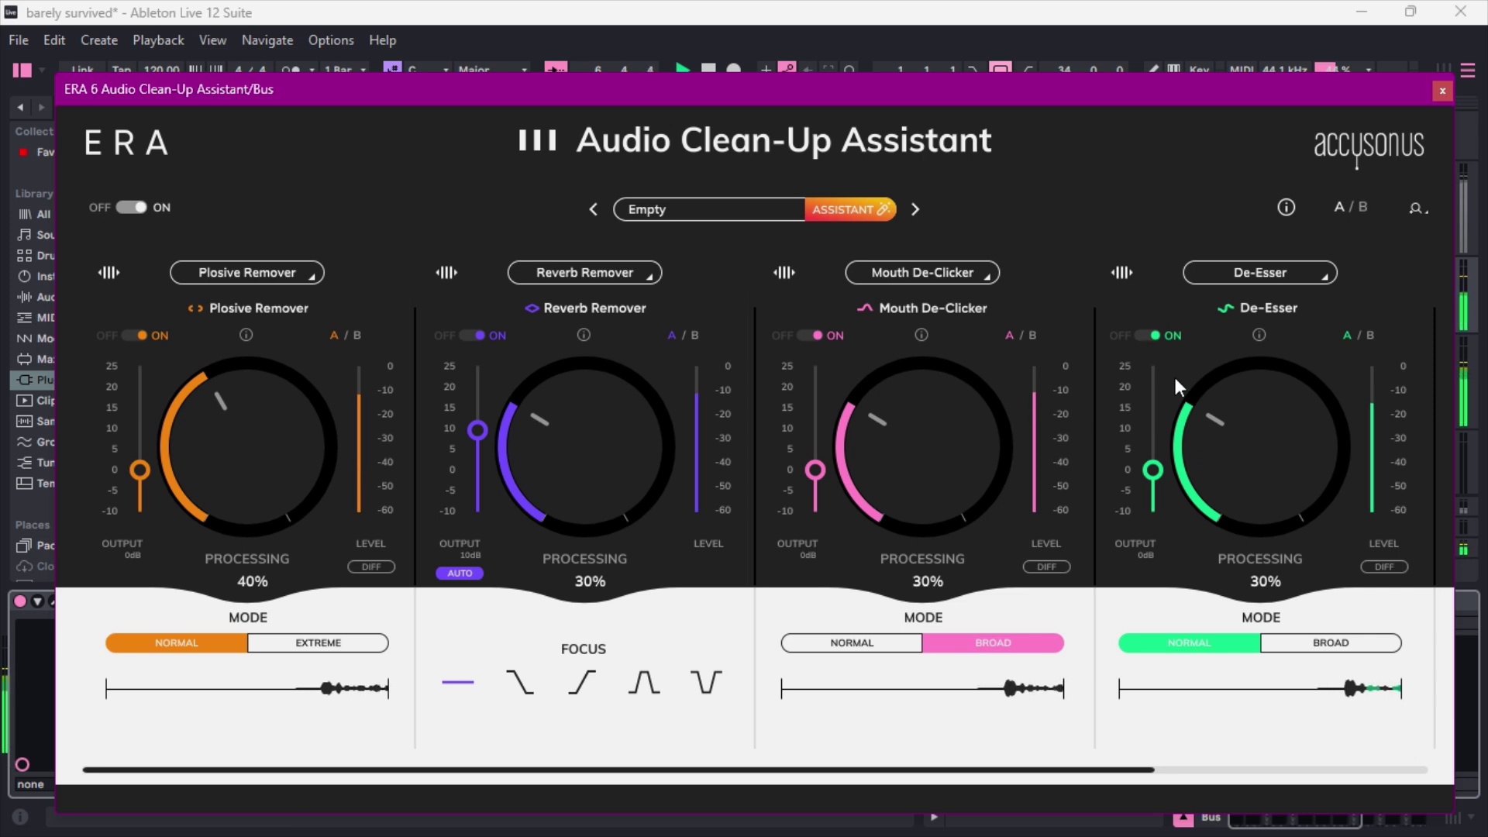
Listen to only the sound removed by the De-Esser through its DIFF monitoring, then switch DIFF off and close the Clean-Up Assistant
left_click(1382, 566)
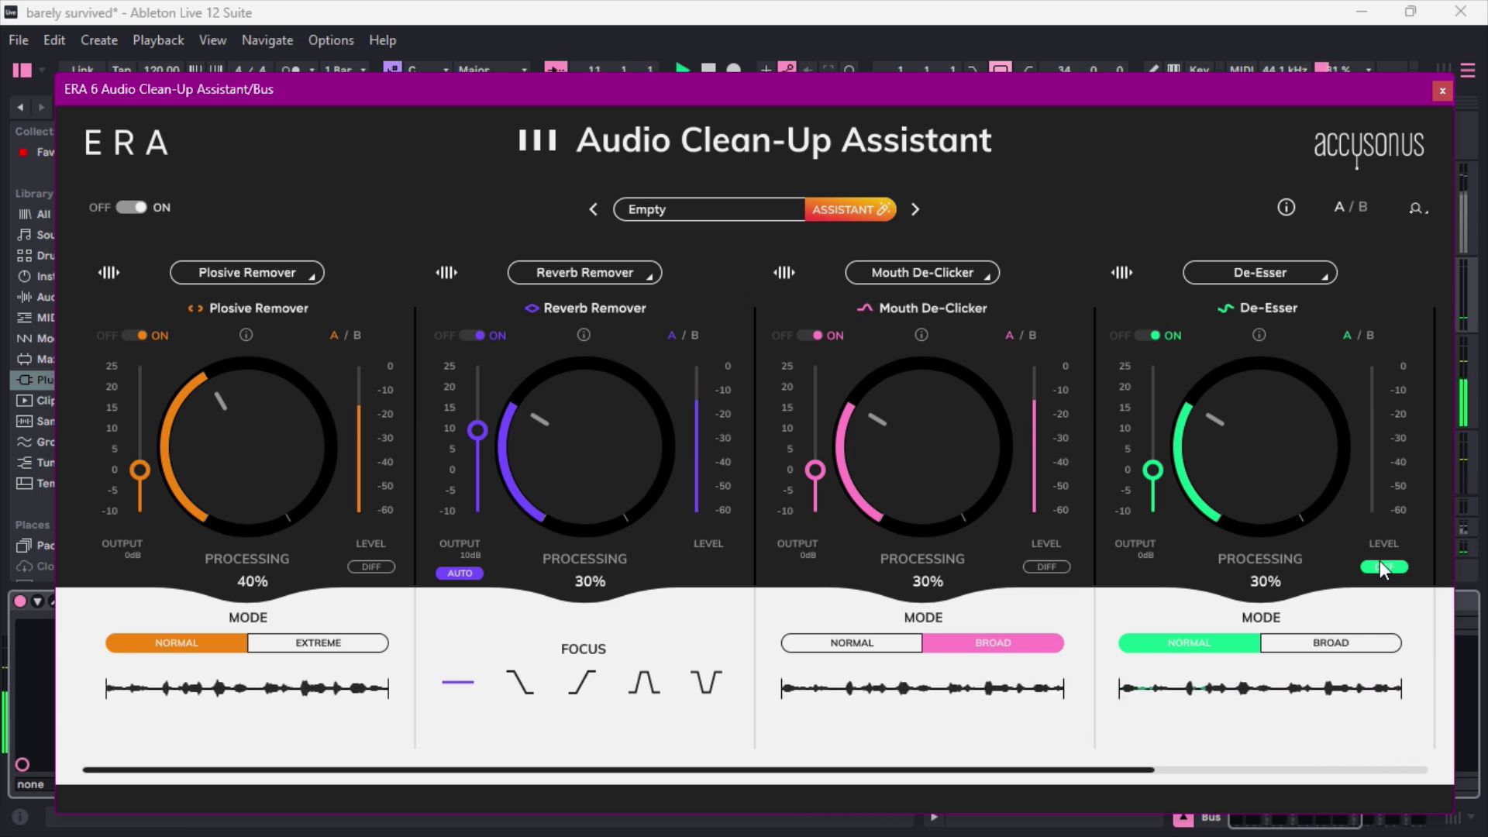
left_click(1380, 567)
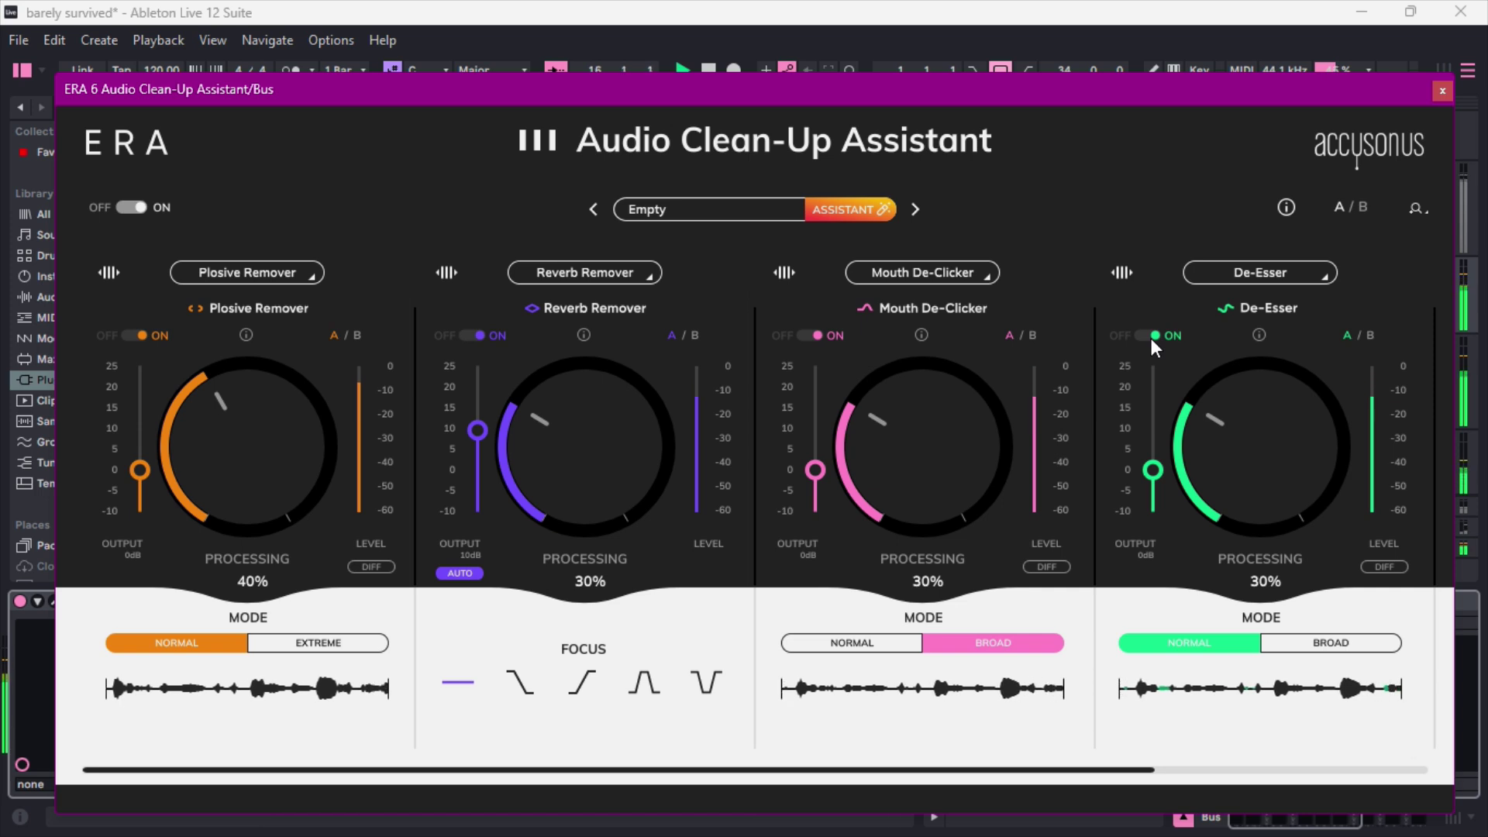
key("space")
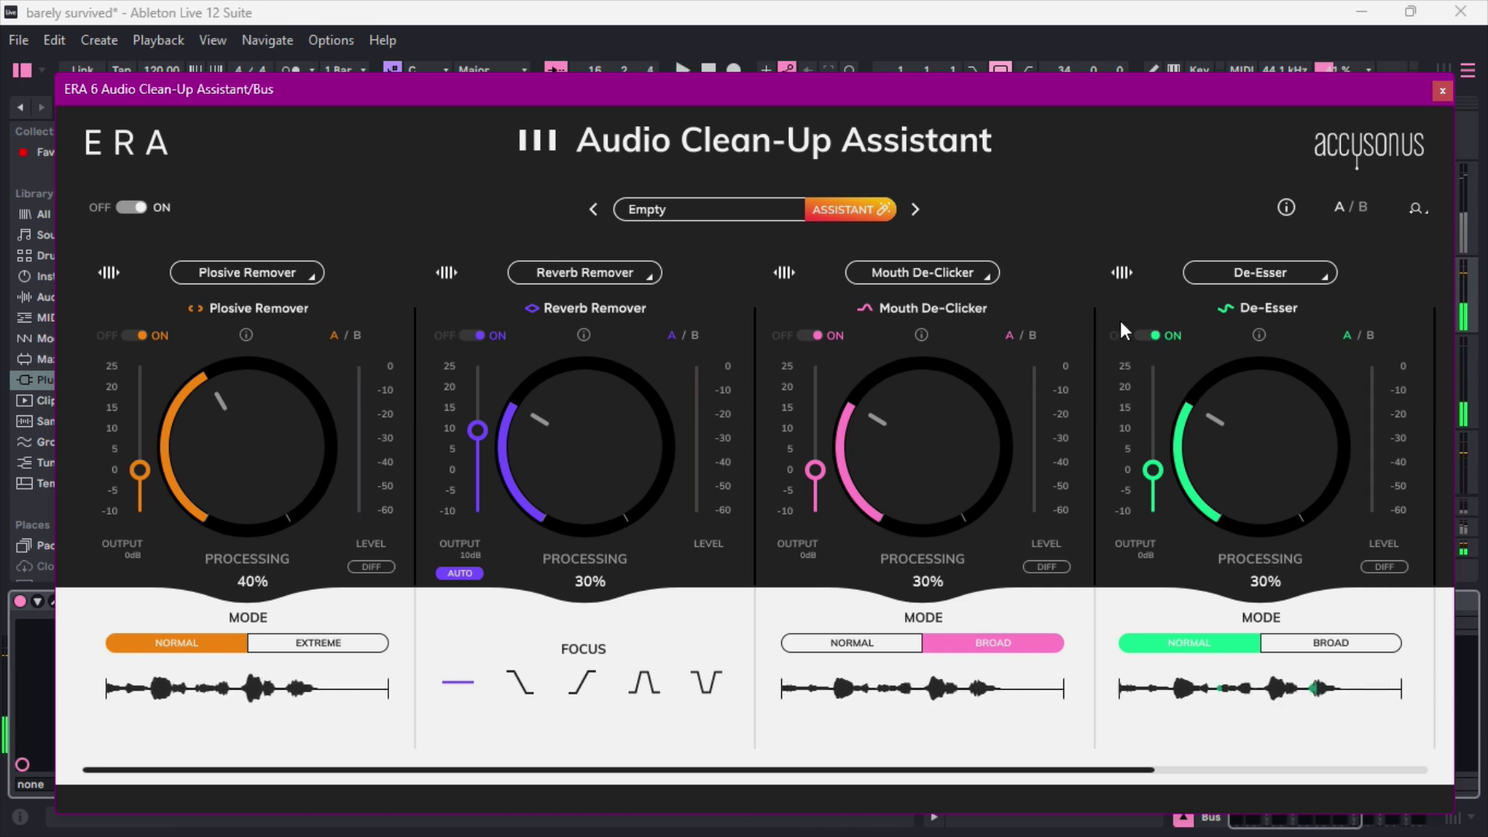
left_click(1442, 92)
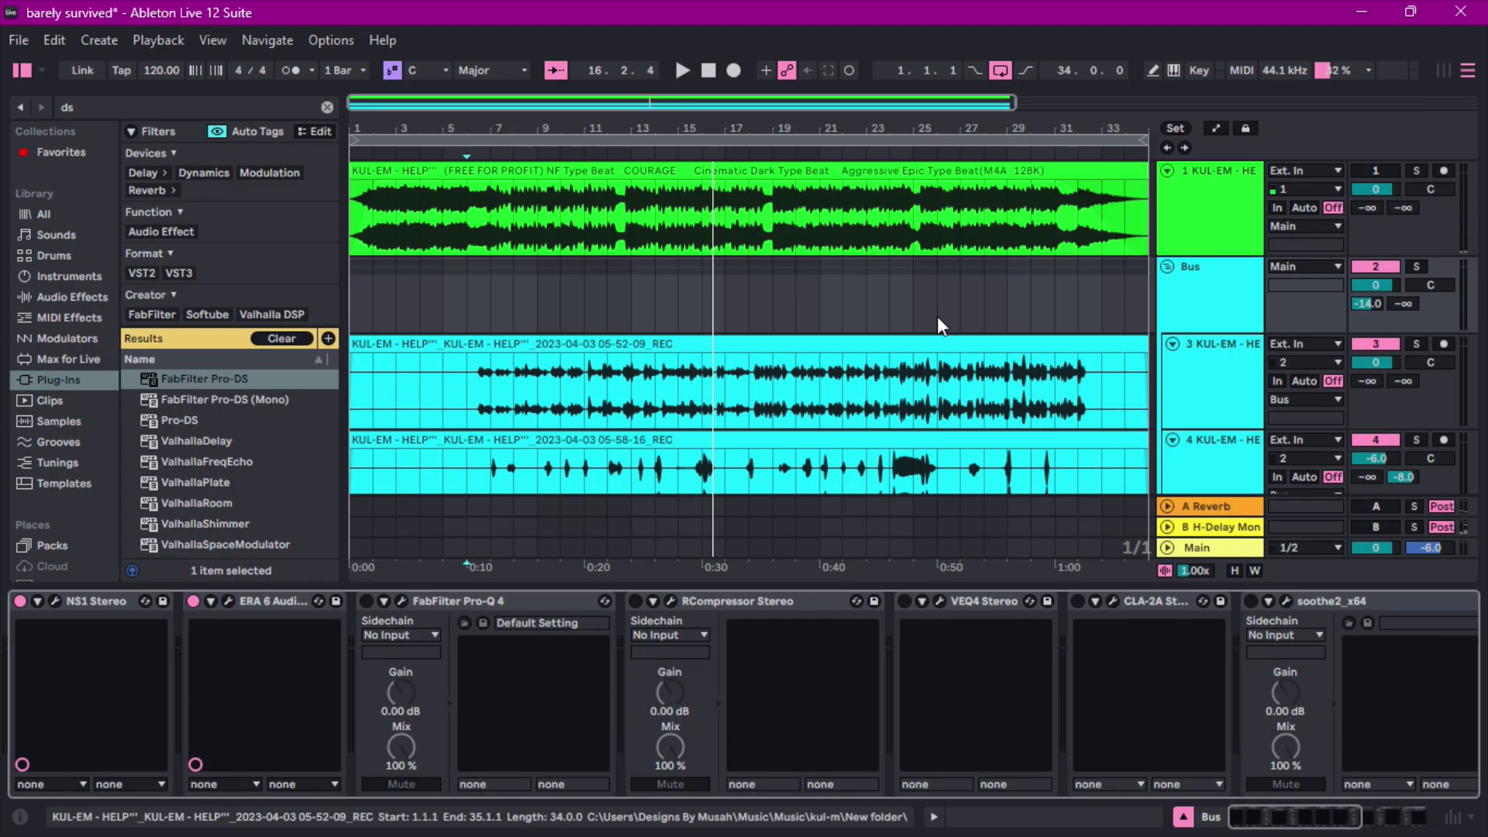
Enable FabFilter Pro-Q 4 on the vocal bus and open it to inspect its low cut and low-mid cut bands
left_click(366, 602)
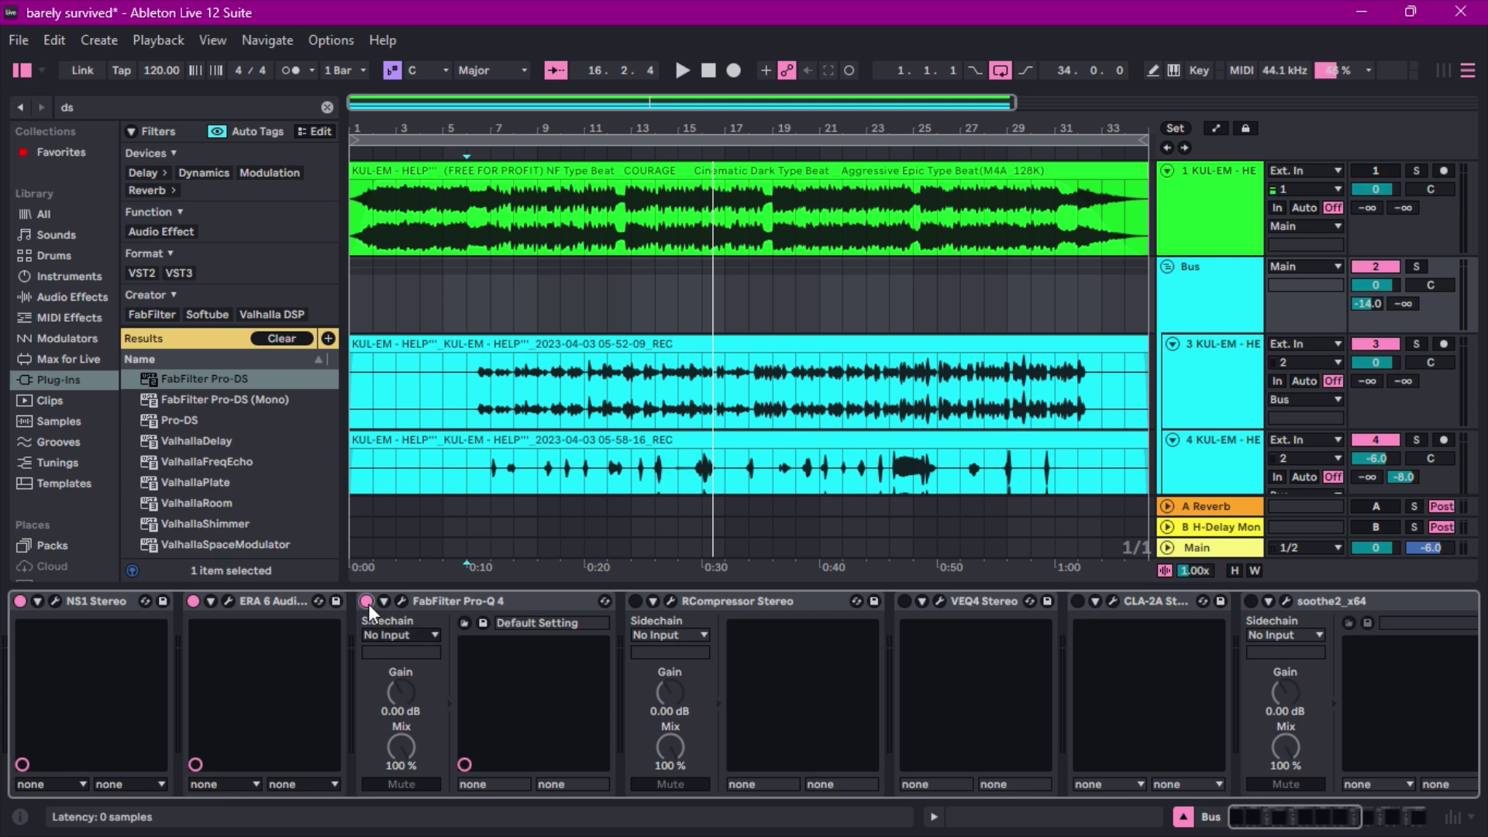
left_click(402, 602)
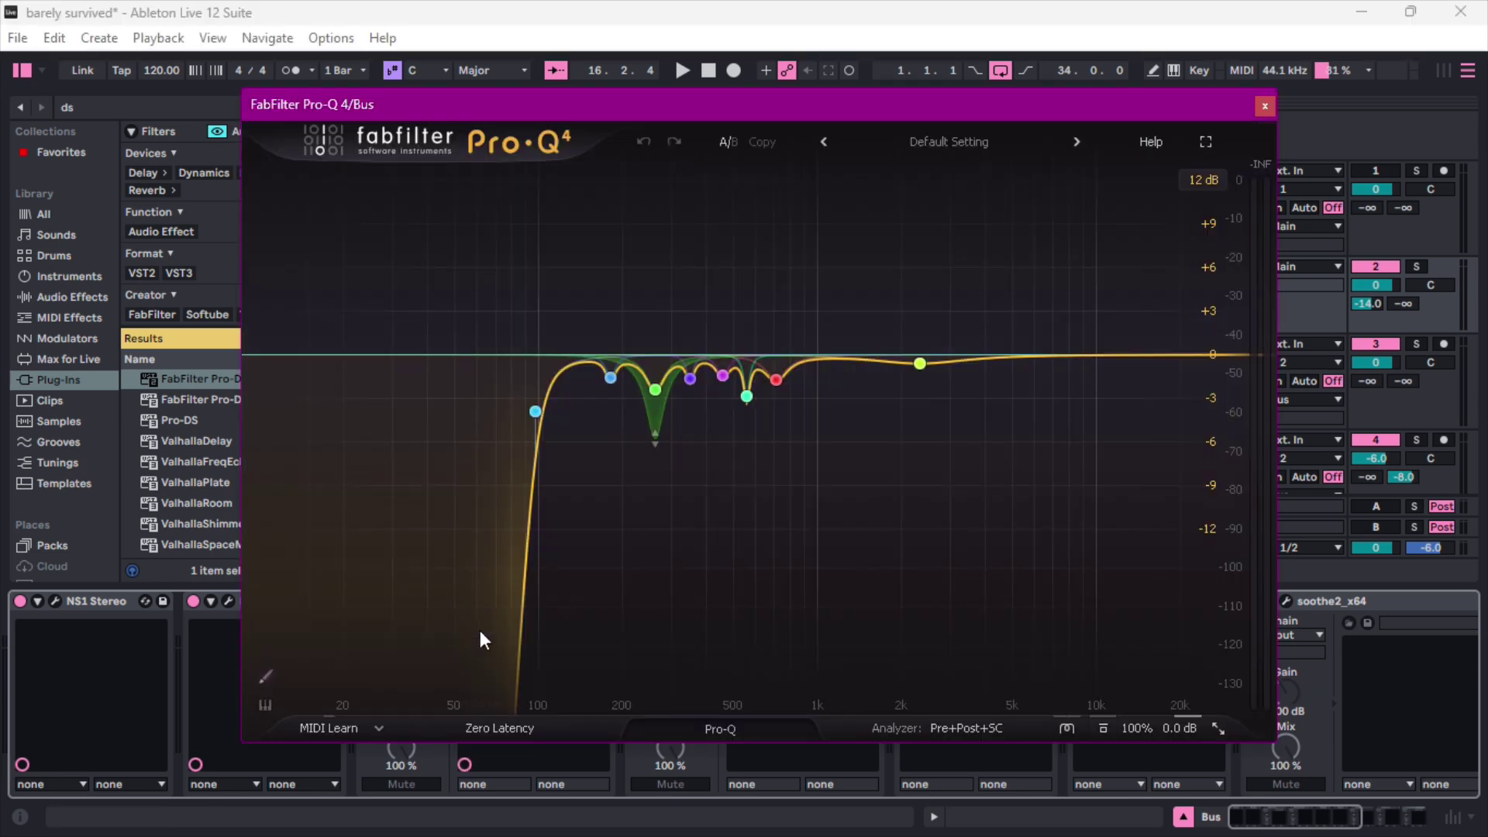
mouse_move(623, 531)
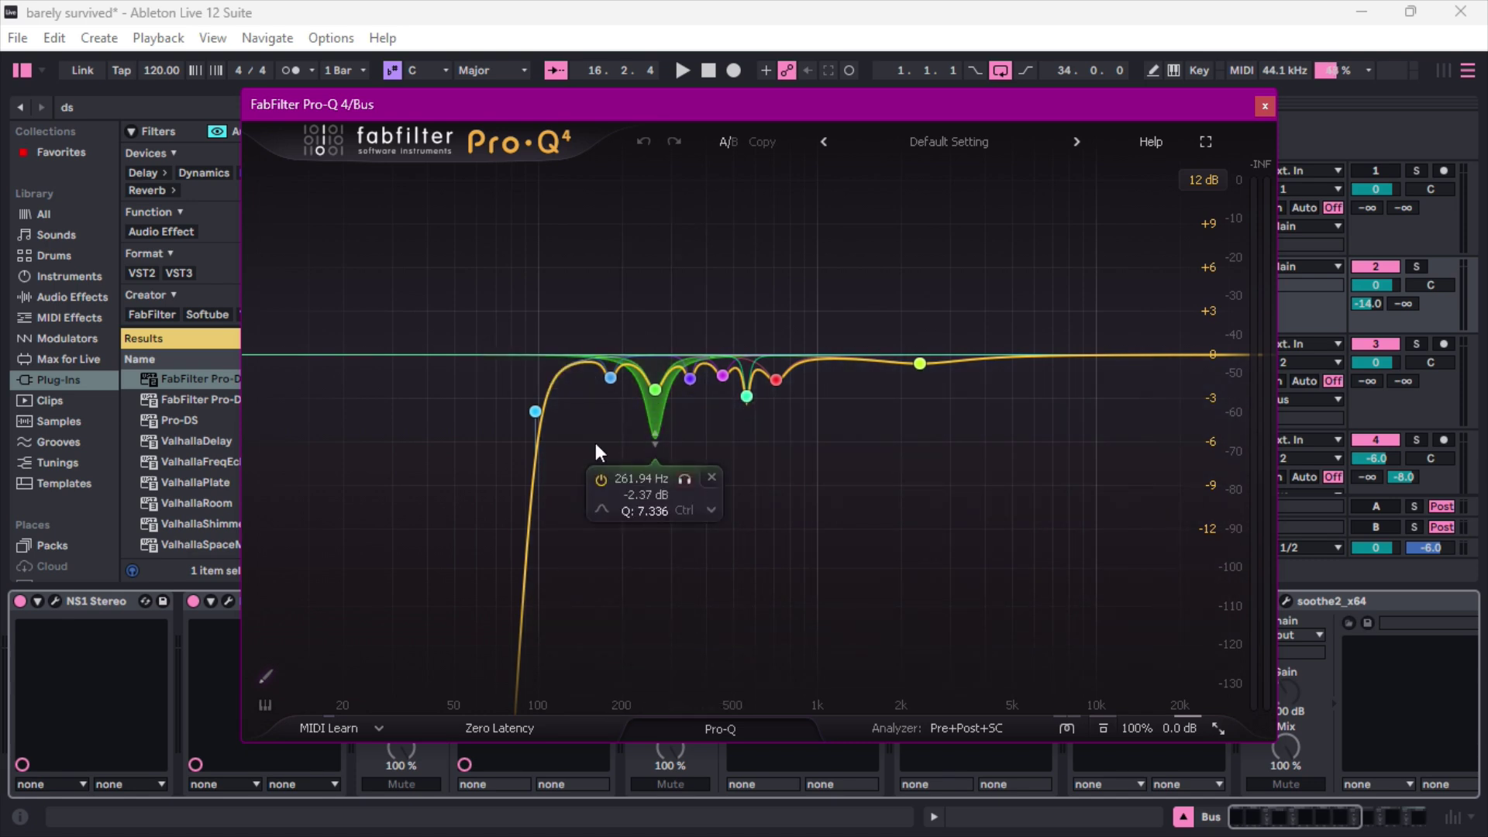
mouse_move(528, 617)
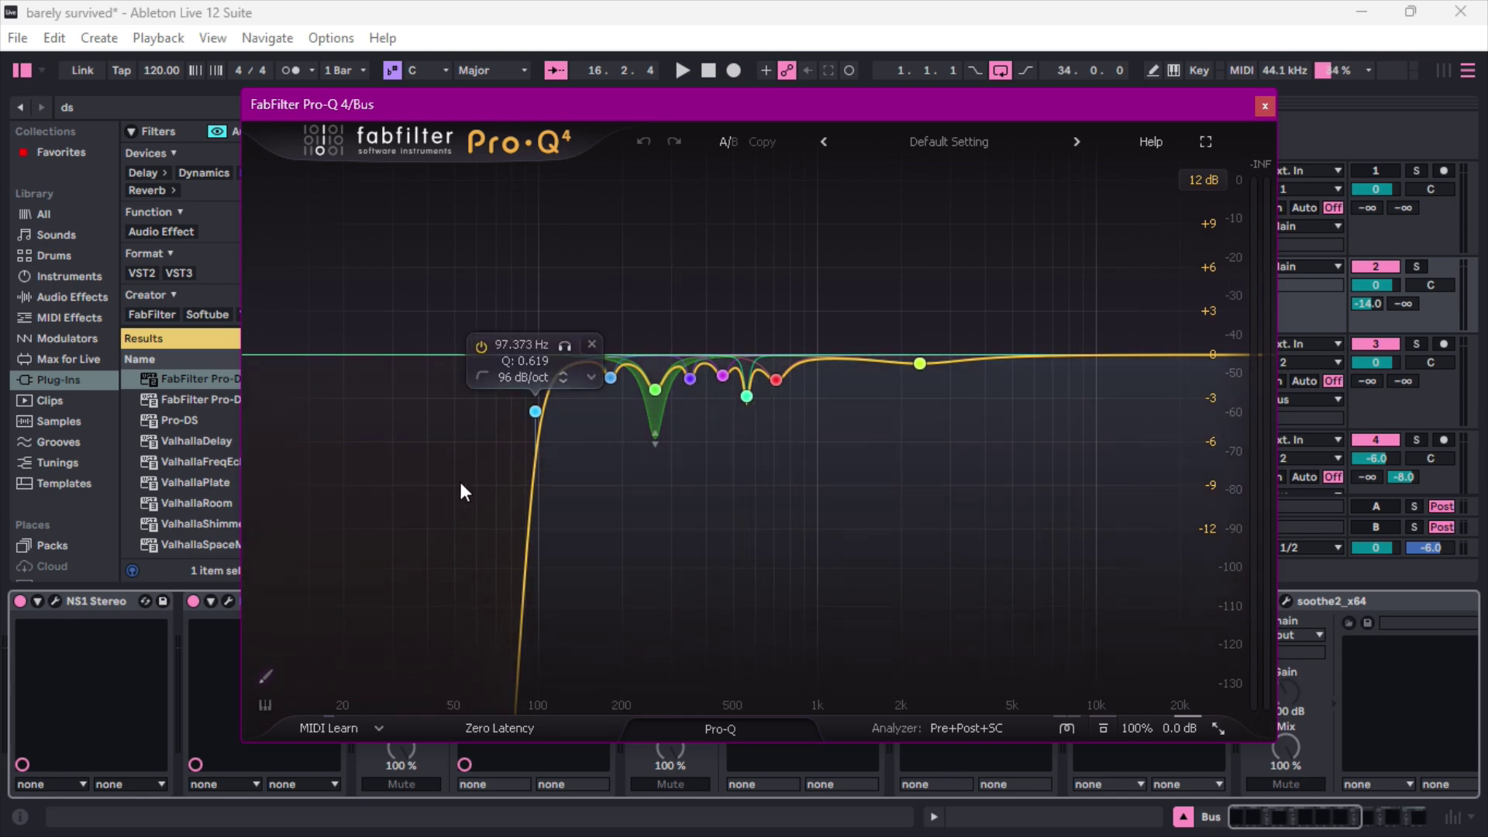
mouse_move(658, 361)
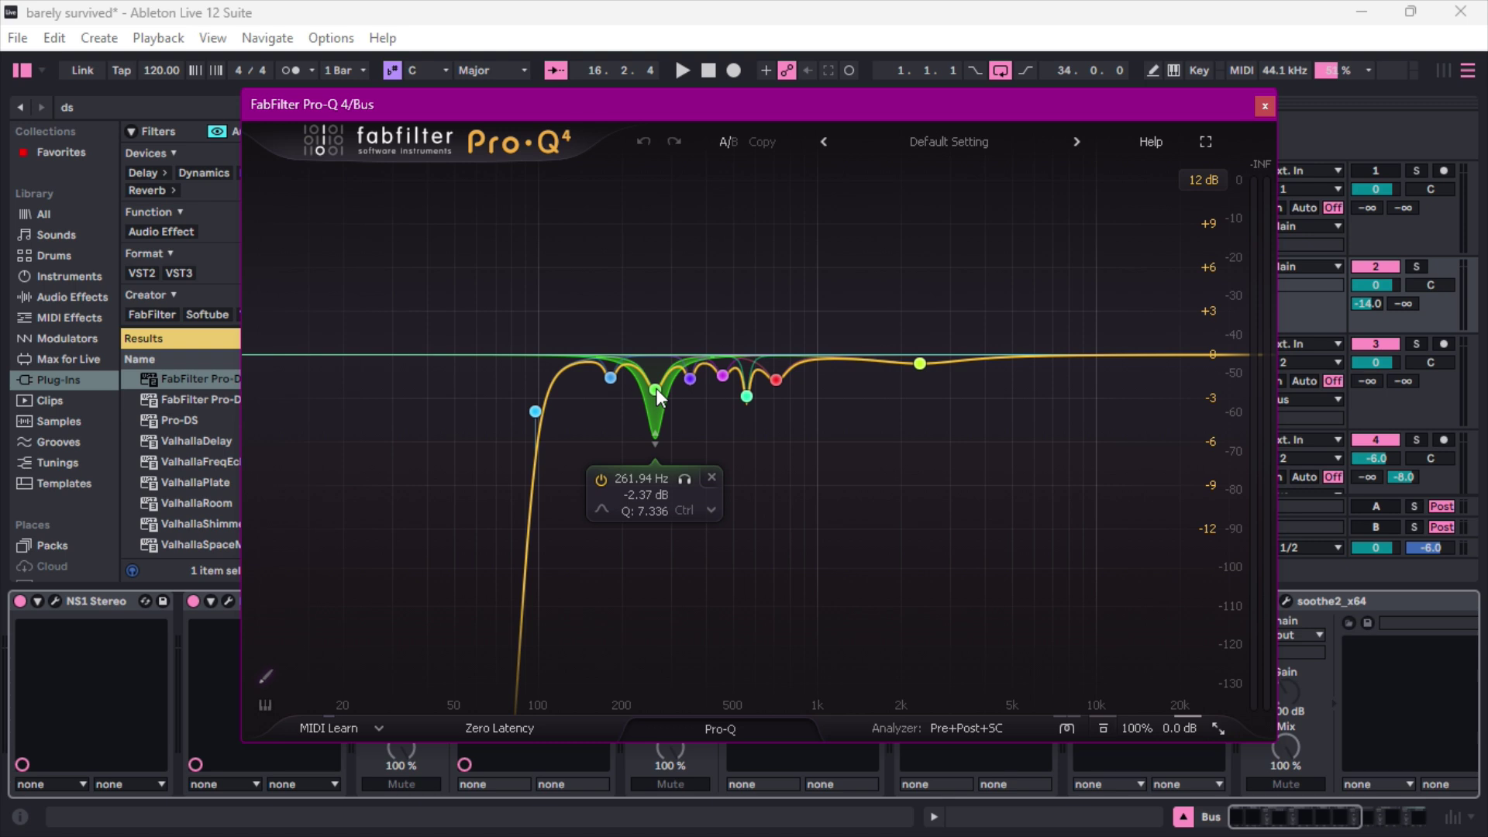
mouse_move(737, 384)
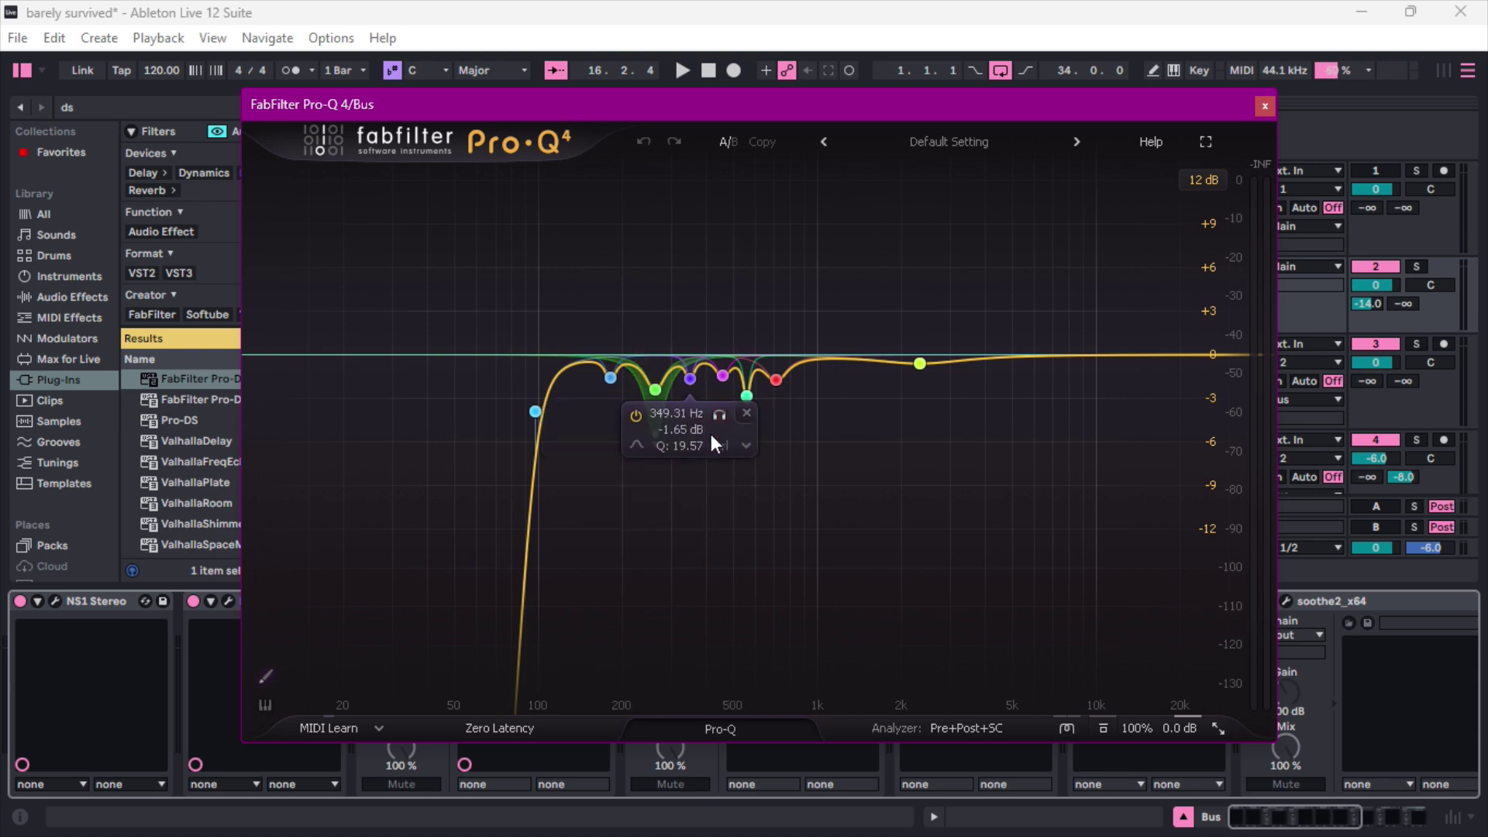
Resize the Pro-Q 4 window to Small and place it clear of the bus device chain
left_click(1215, 730)
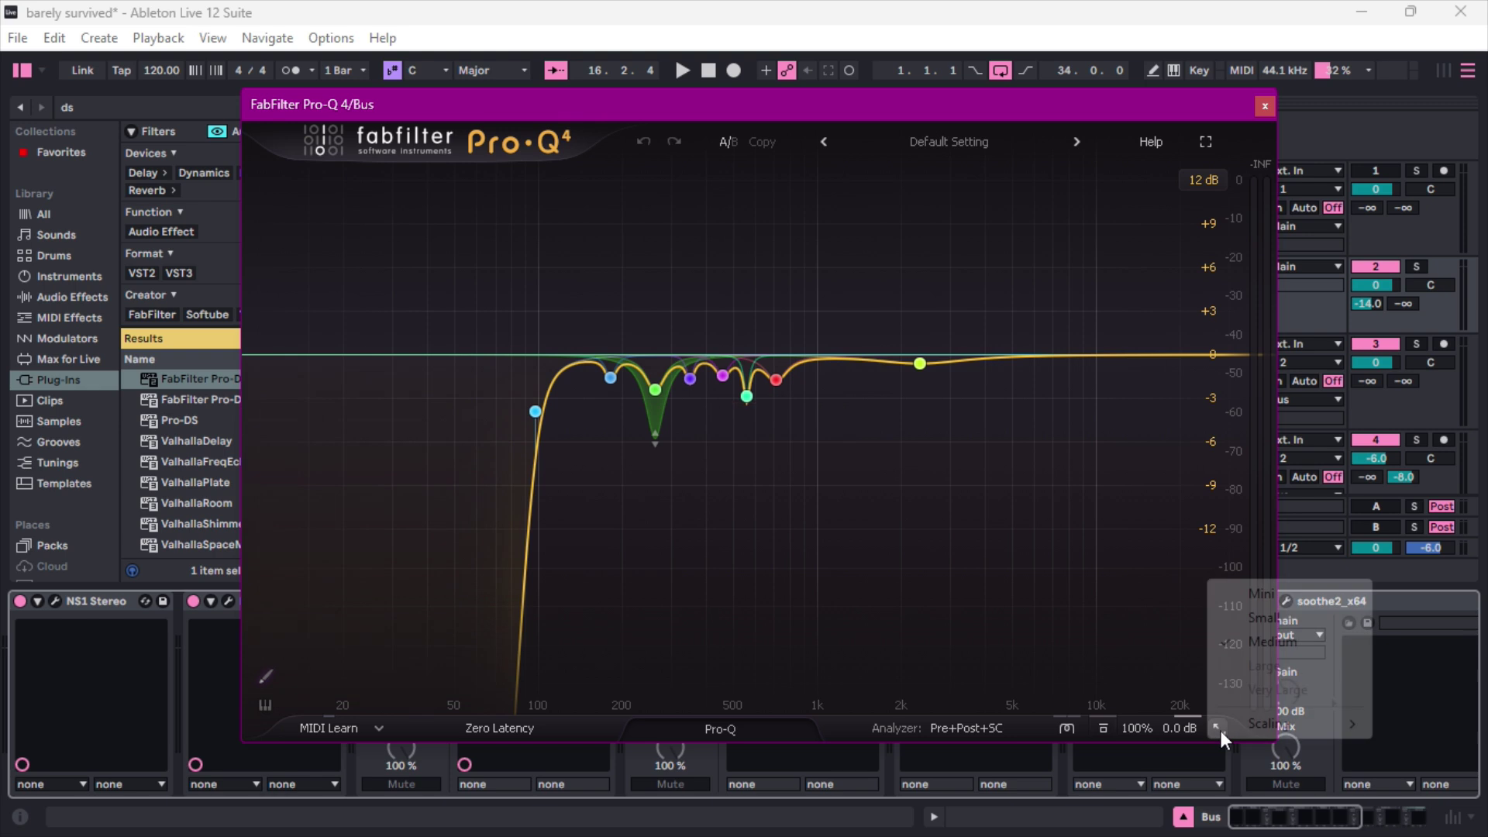
left_click(1264, 617)
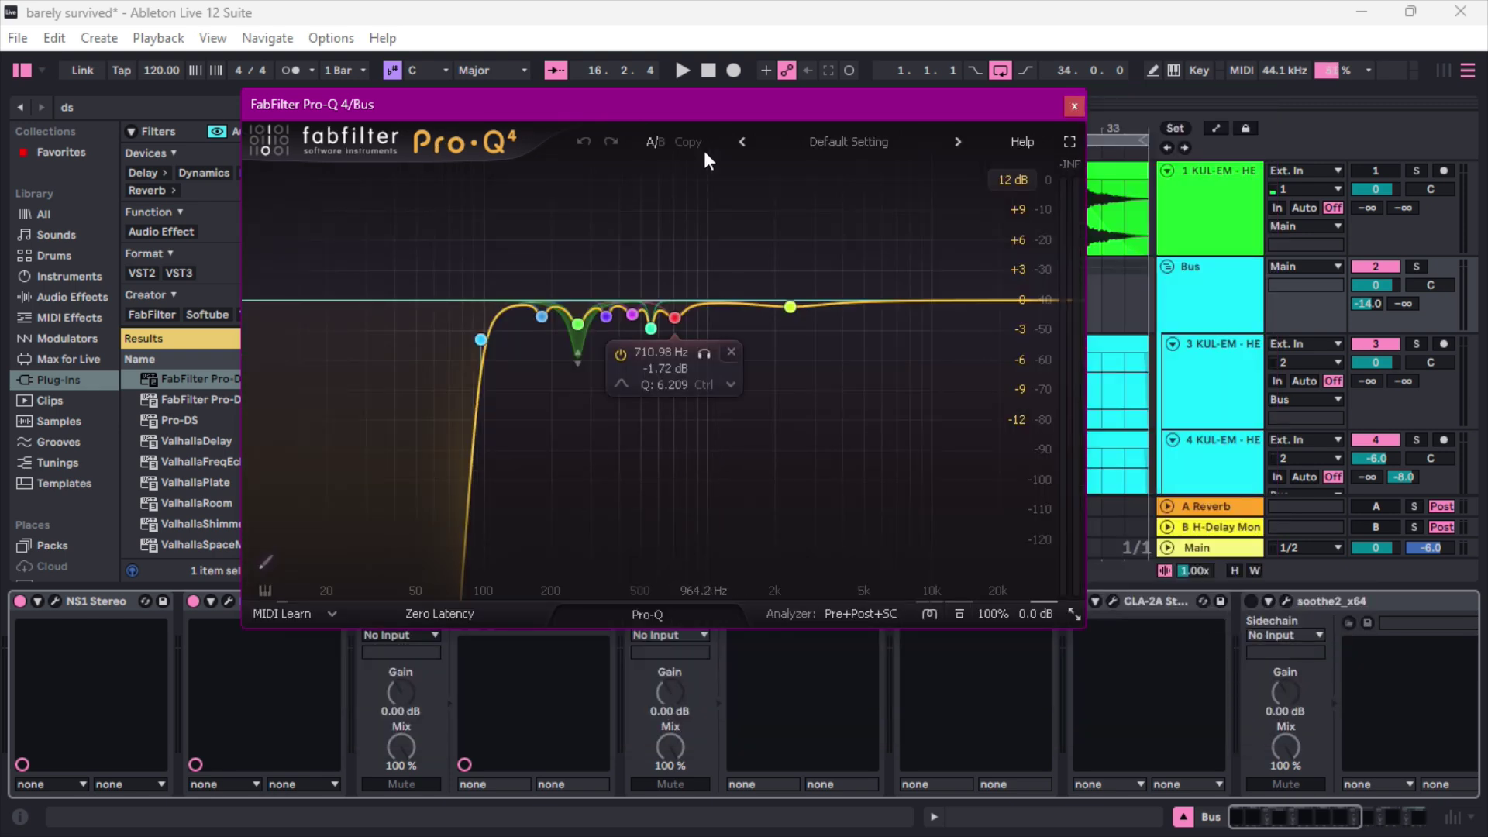
left_click_drag(718, 109, 823, 71)
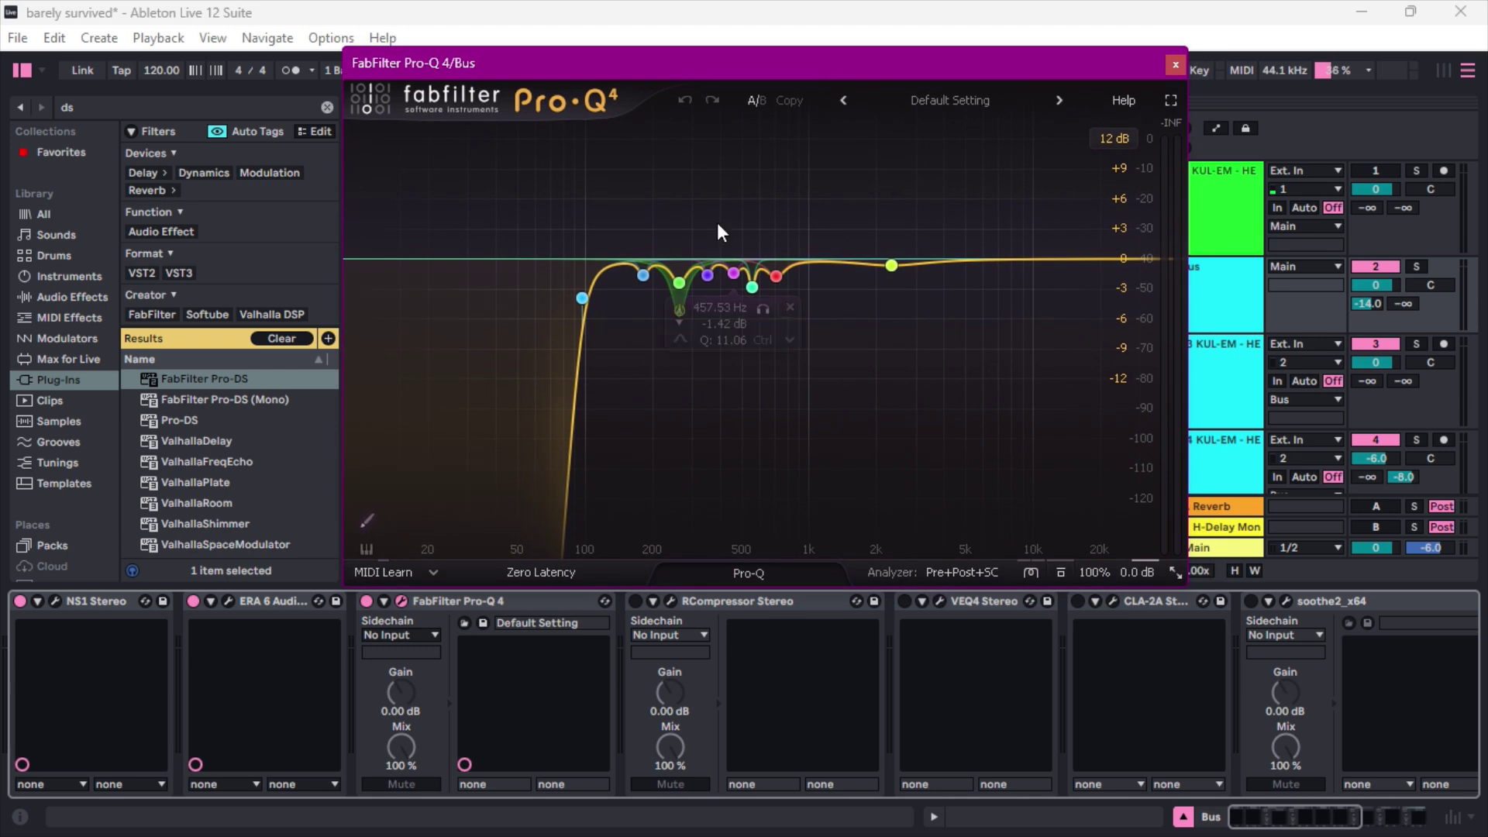
Play the vocals and compare them with Pro-Q 4 bypassed and active, leaving it on and closing its window
mouse_move(634, 301)
key("space")
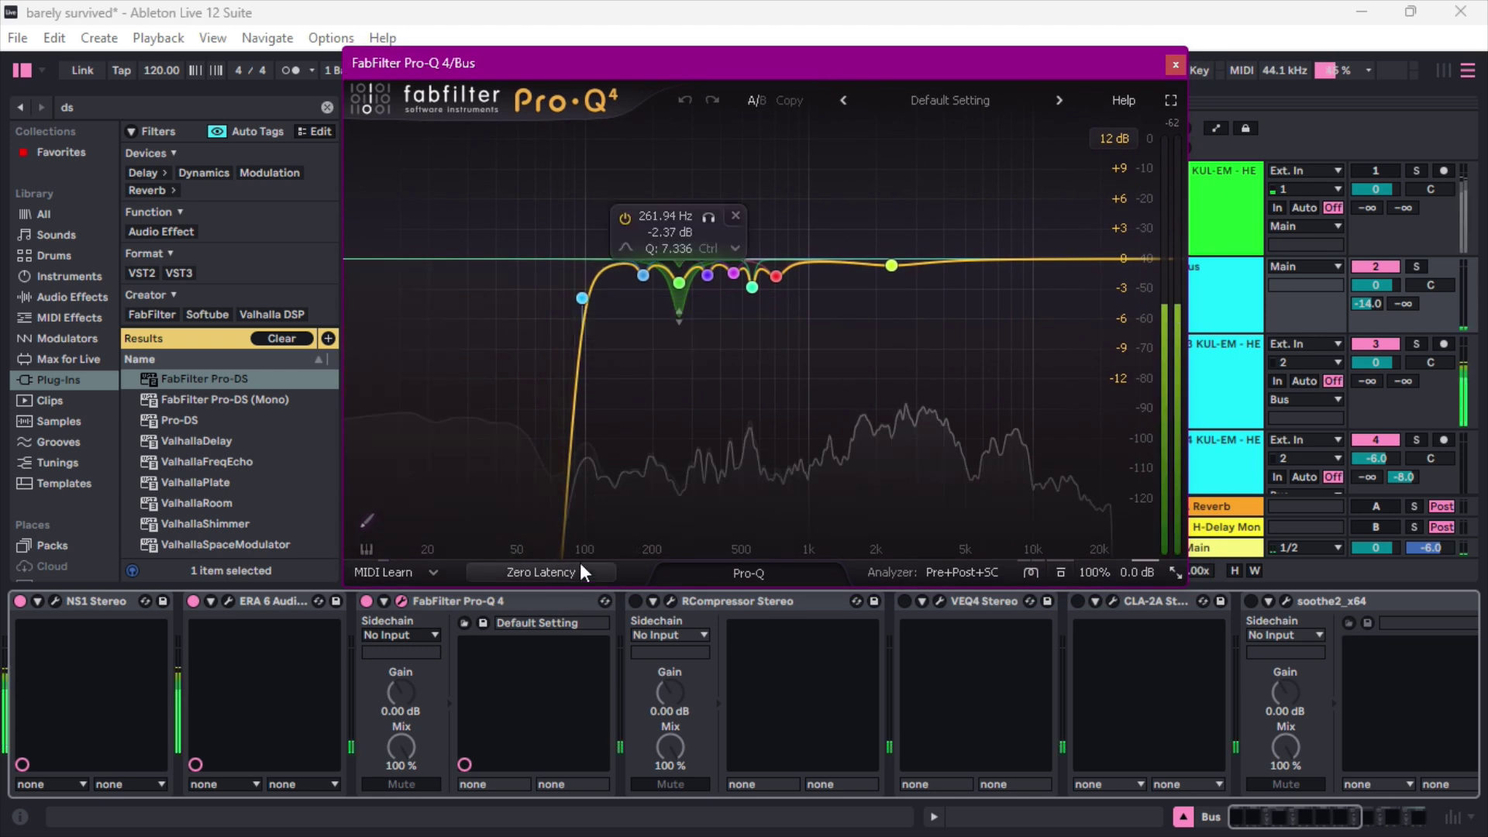
left_click(365, 600)
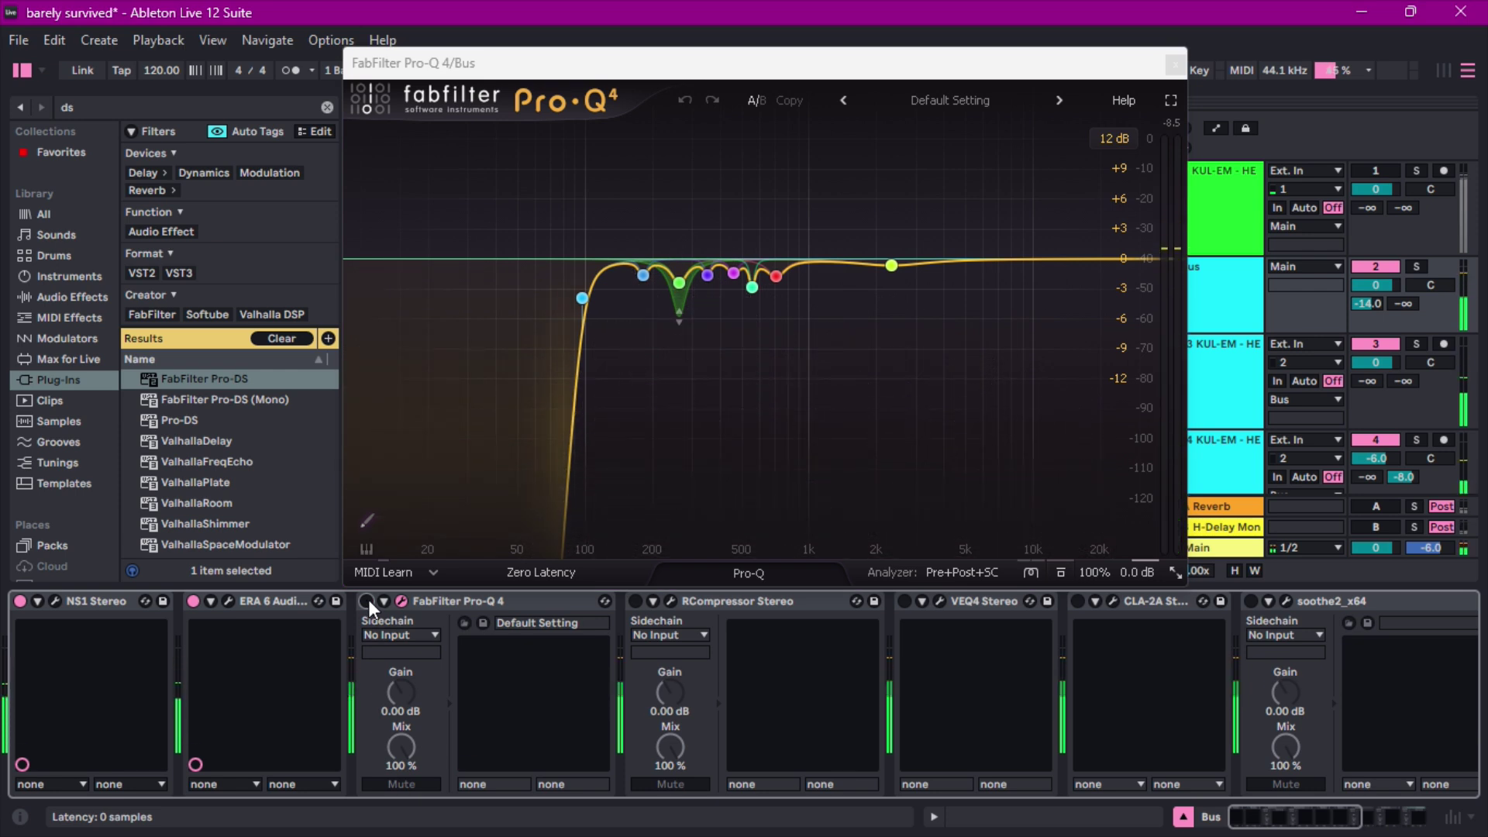
left_click(366, 600)
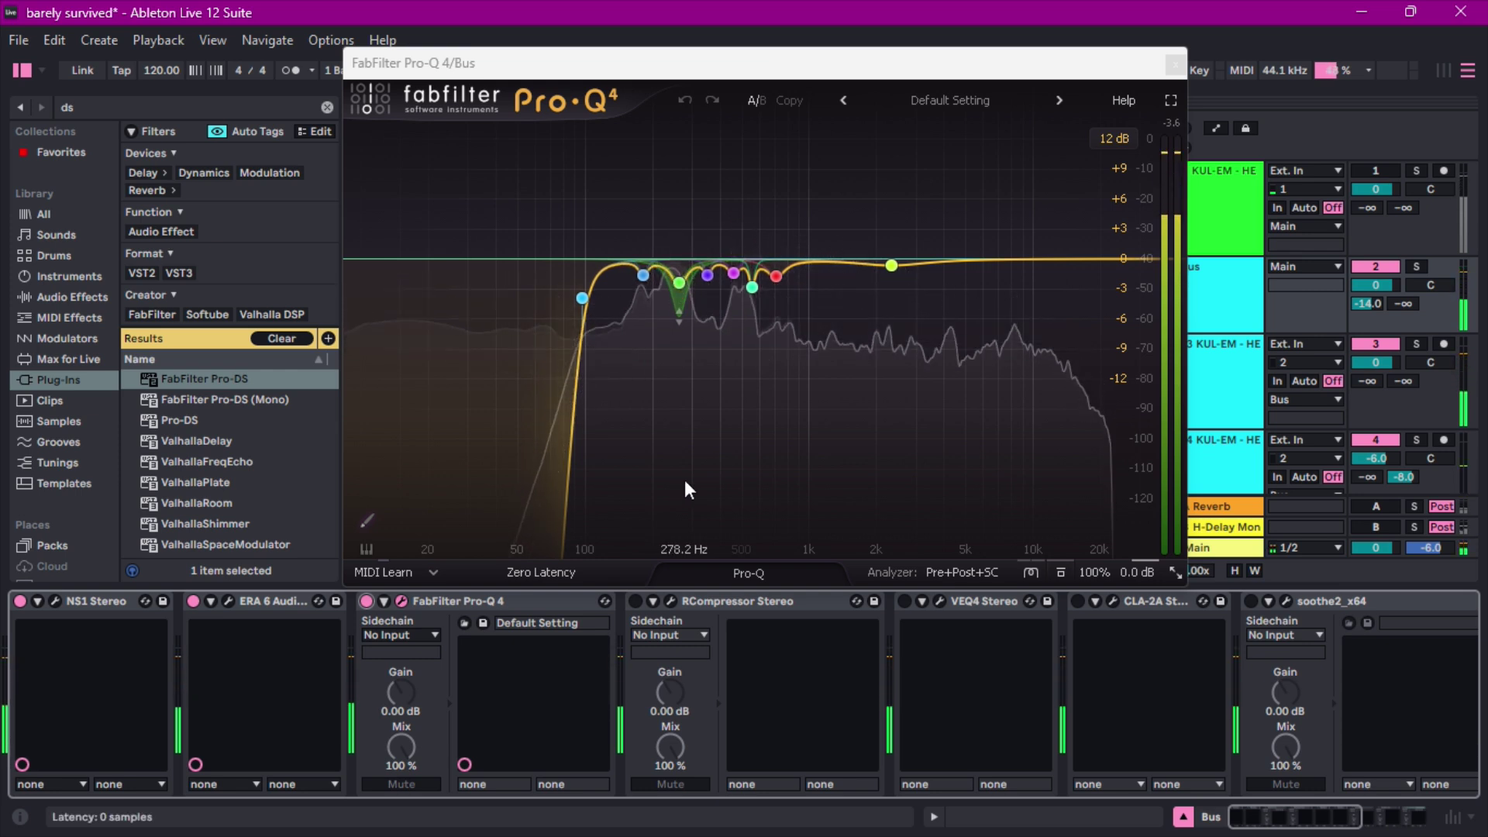
left_click(1168, 70)
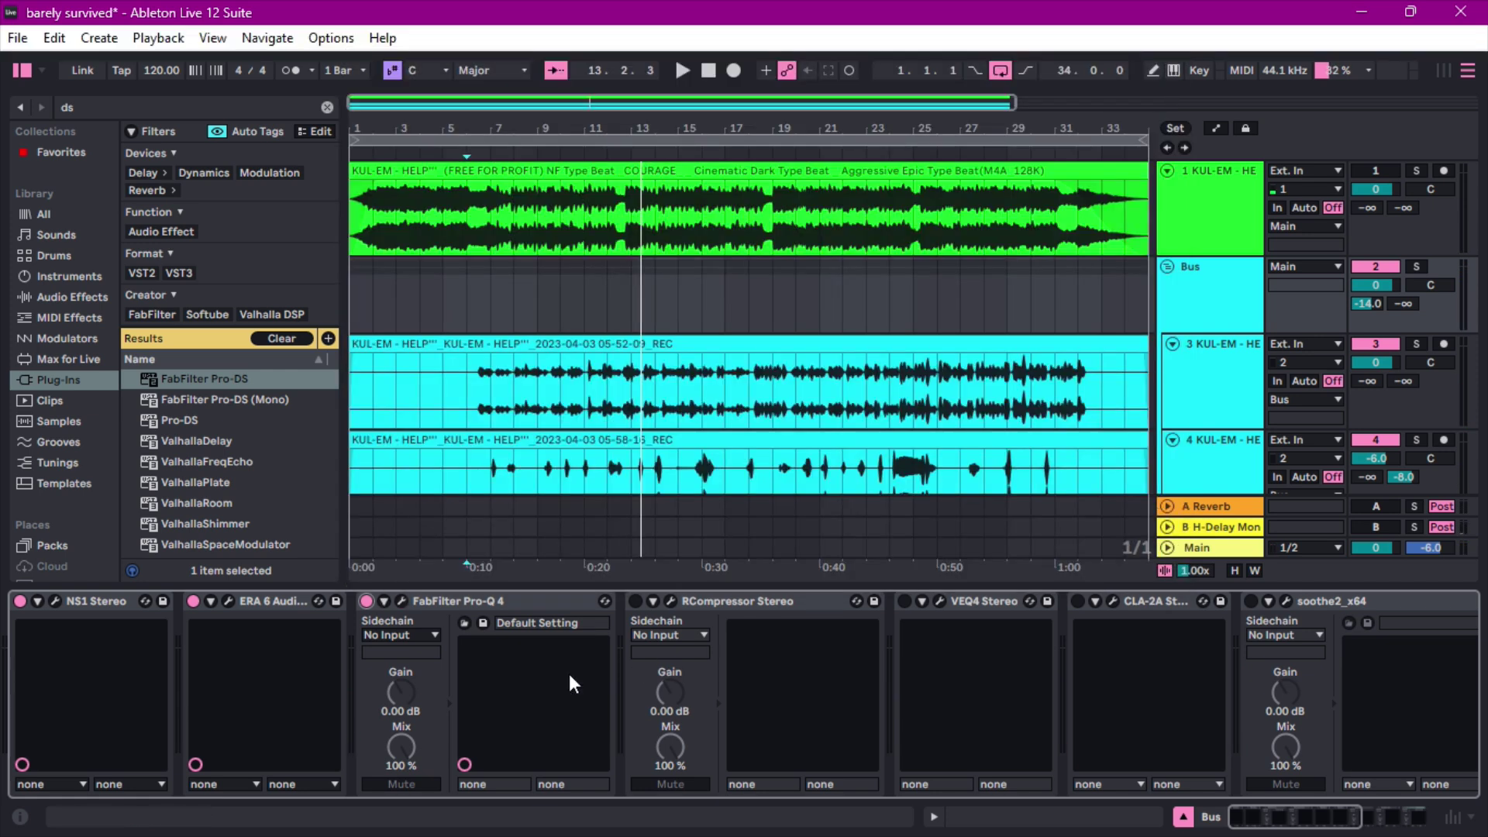
Enable RCompressor Stereo on the bus and compare the vocals with and without it during playback, leaving it on and closing its window
left_click(634, 601)
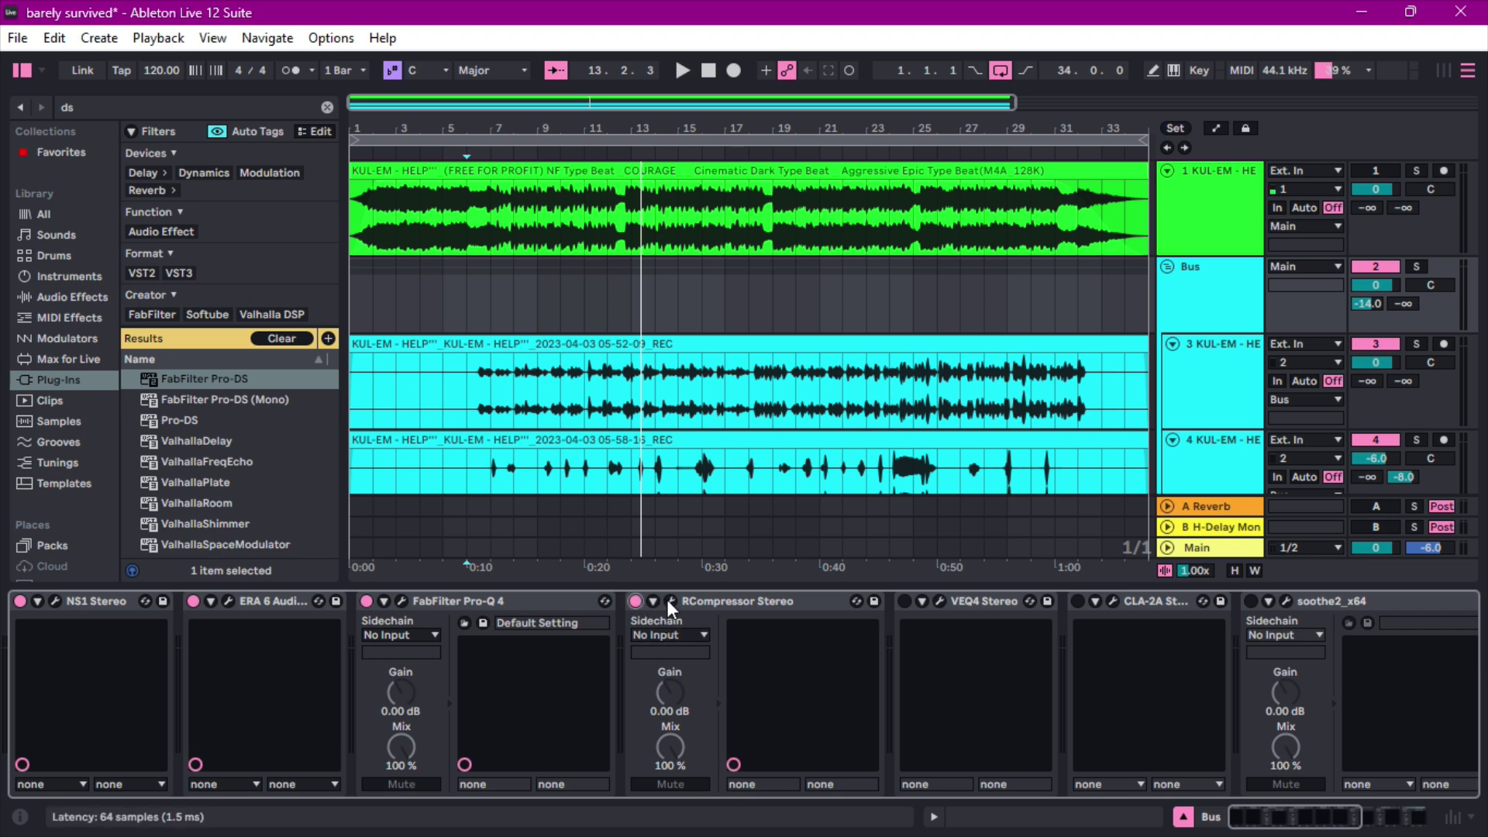
left_click(669, 601)
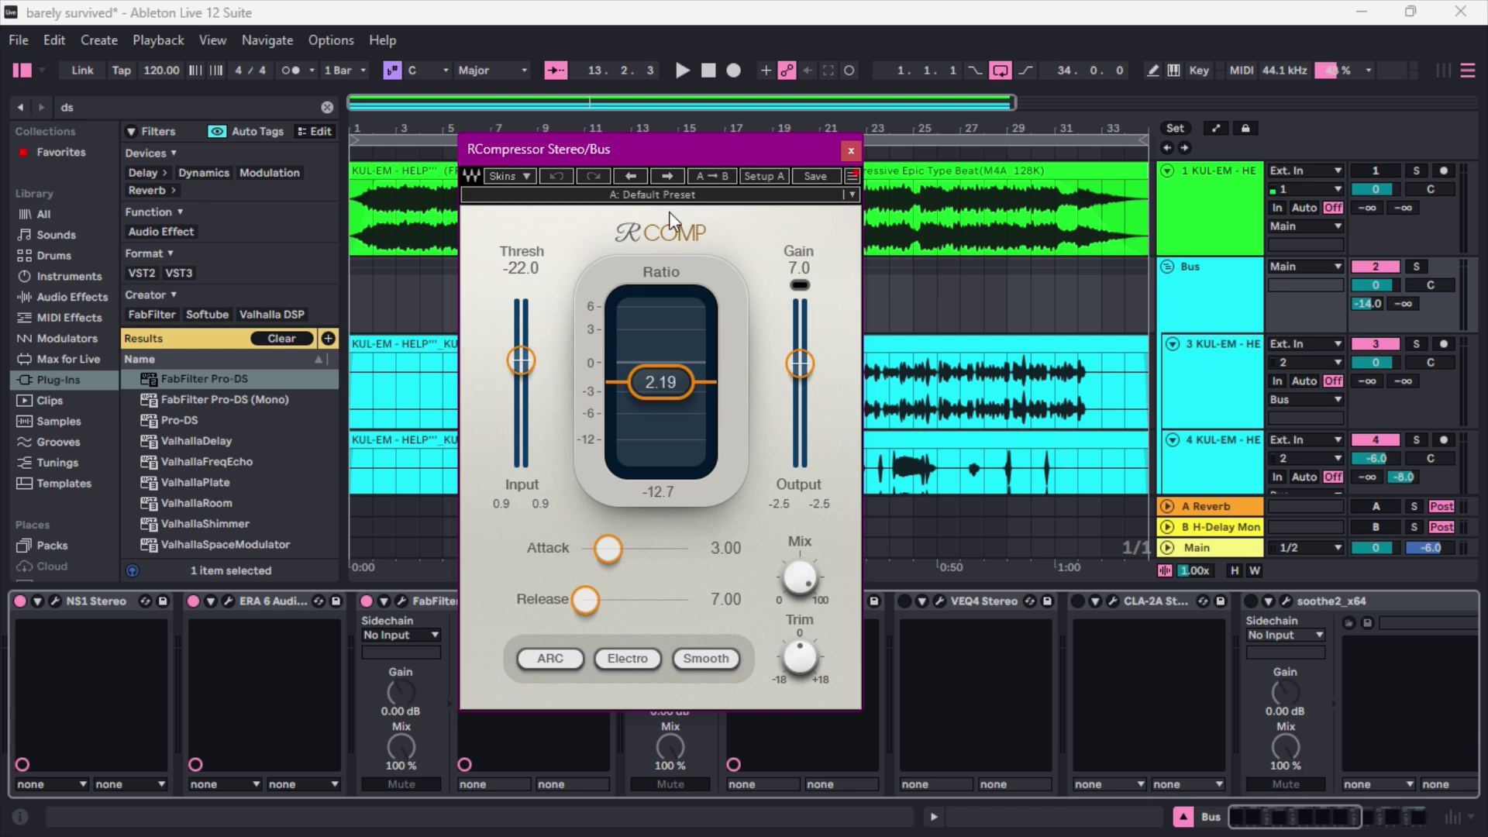
key("space")
left_click_drag(682, 151, 1020, 132)
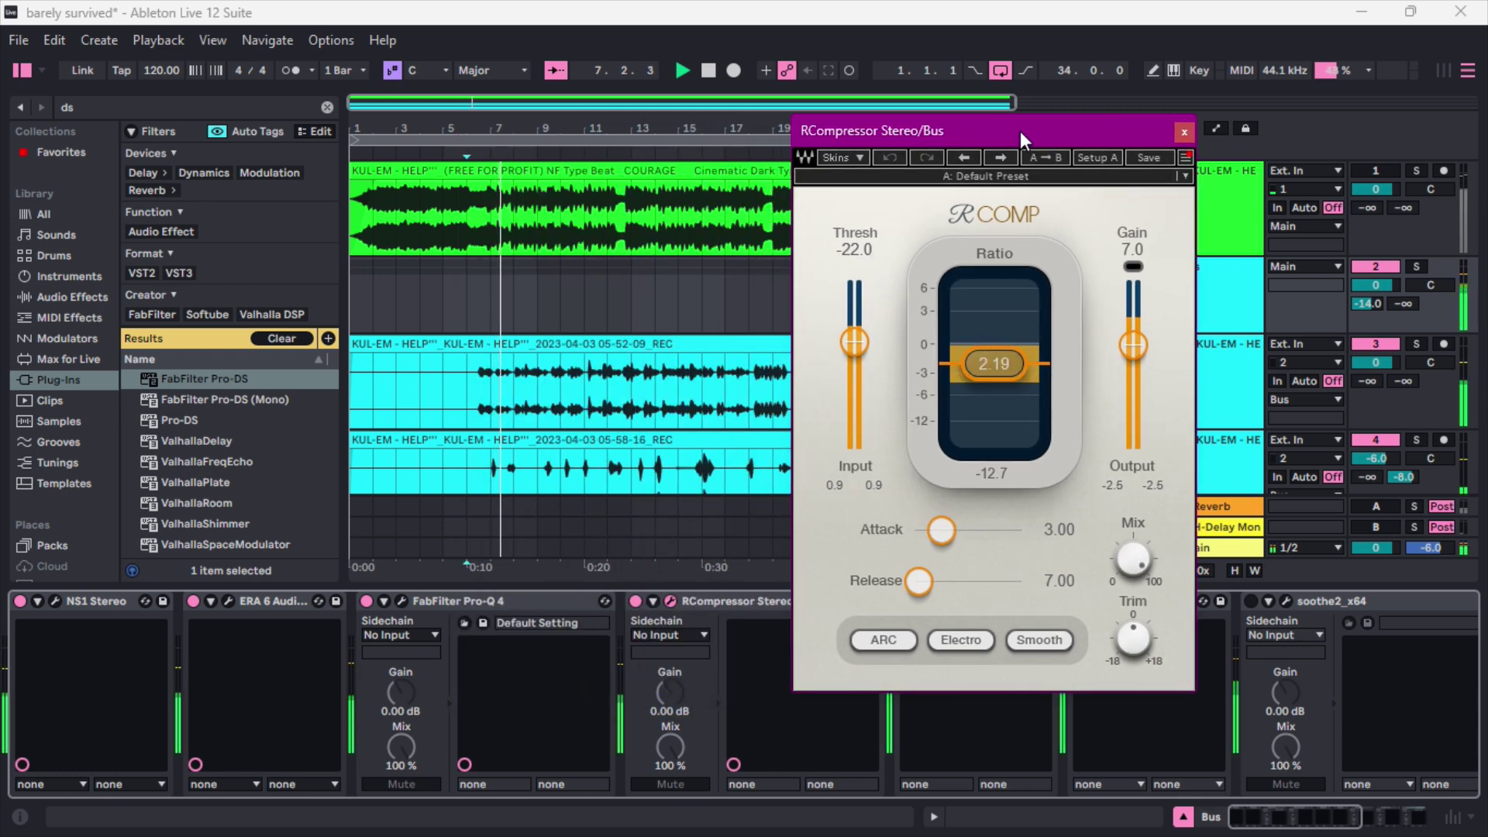
left_click(635, 599)
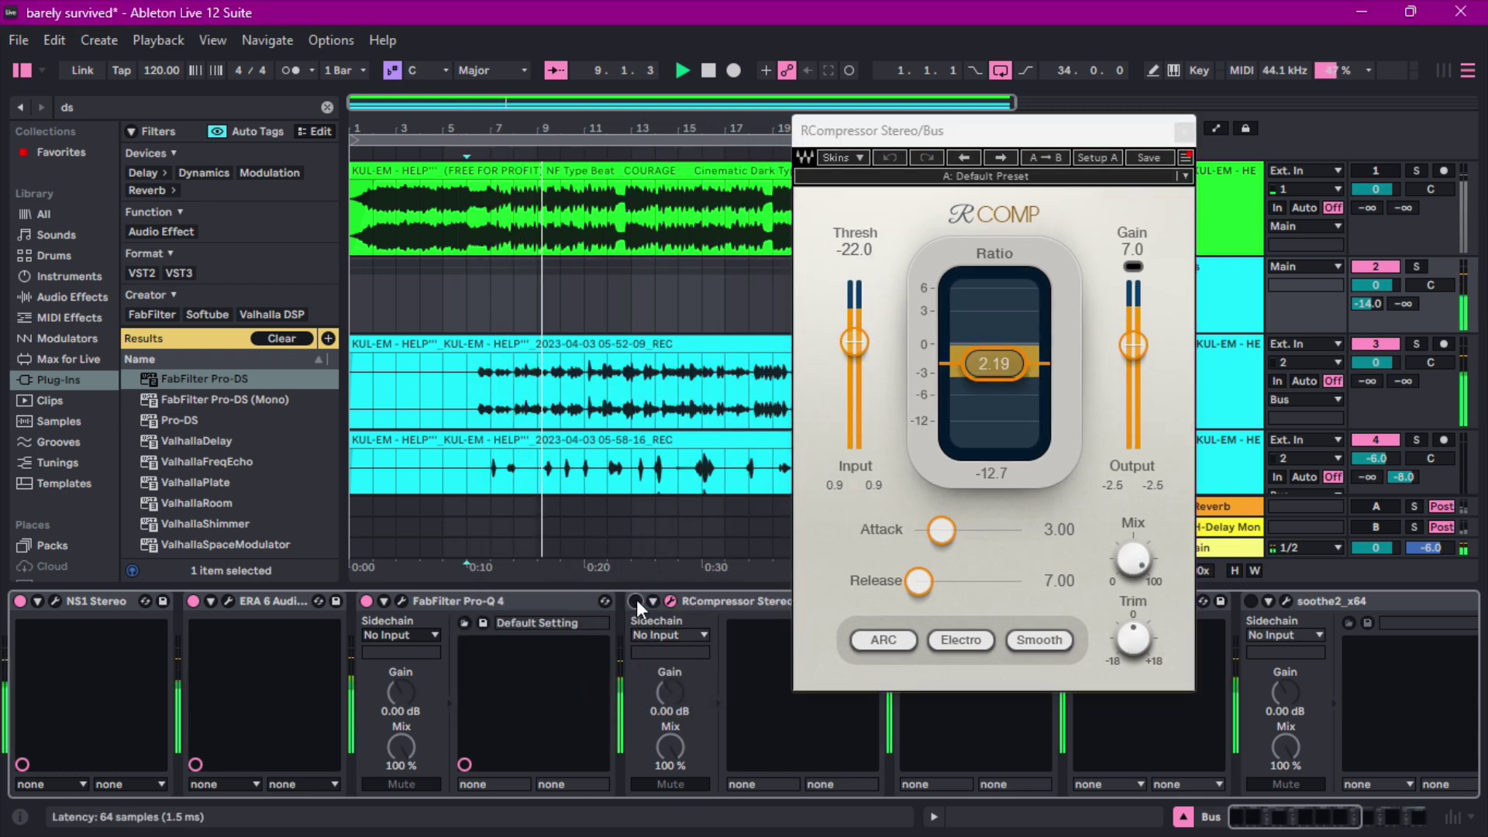
left_click(635, 601)
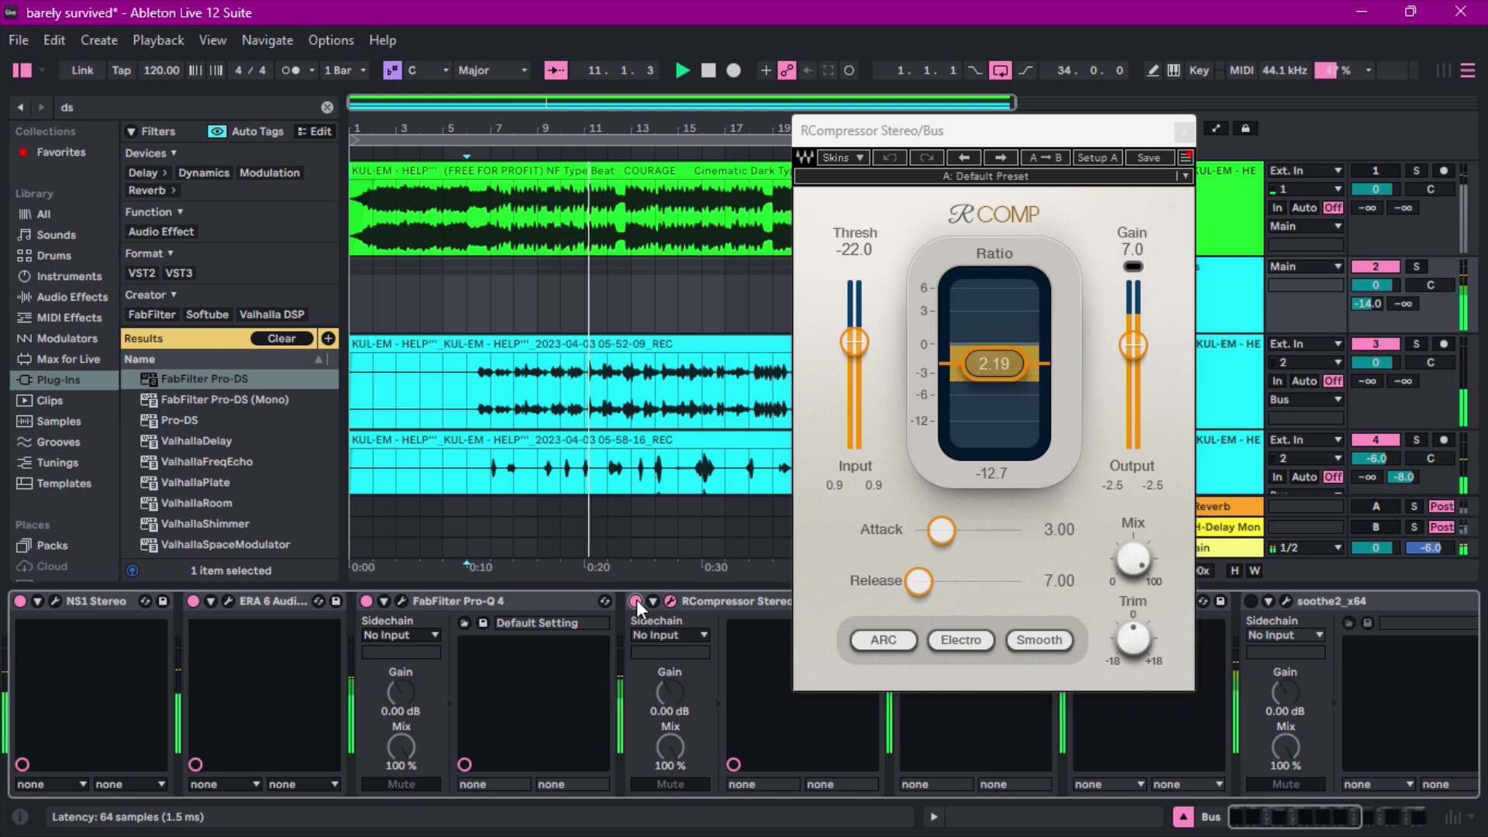
key("space")
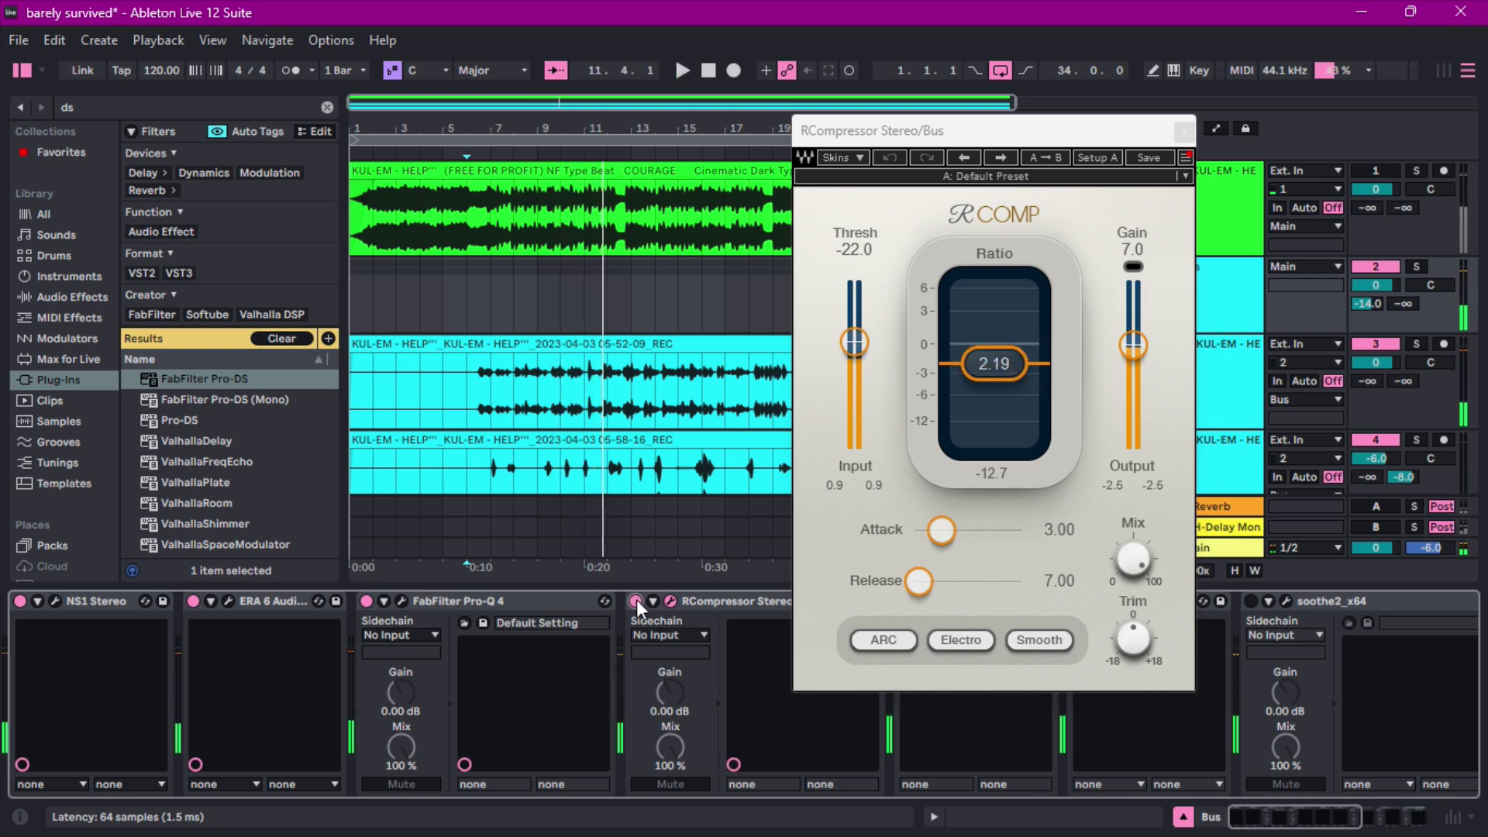
left_click(1183, 134)
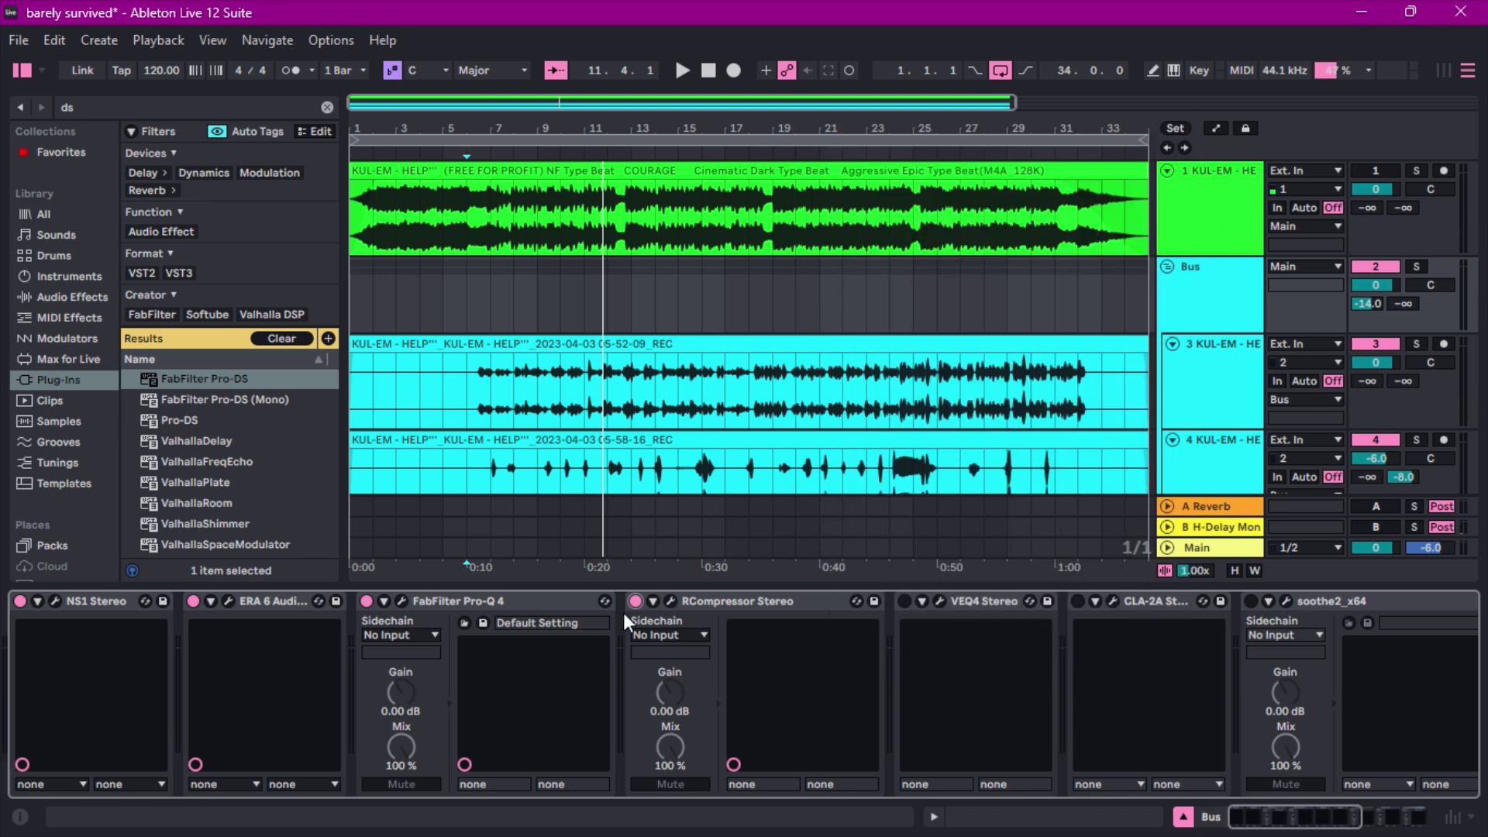
Enable VEQ4 Stereo on the vocal bus and open its window above the device chain to examine the HF setting
left_click(904, 600)
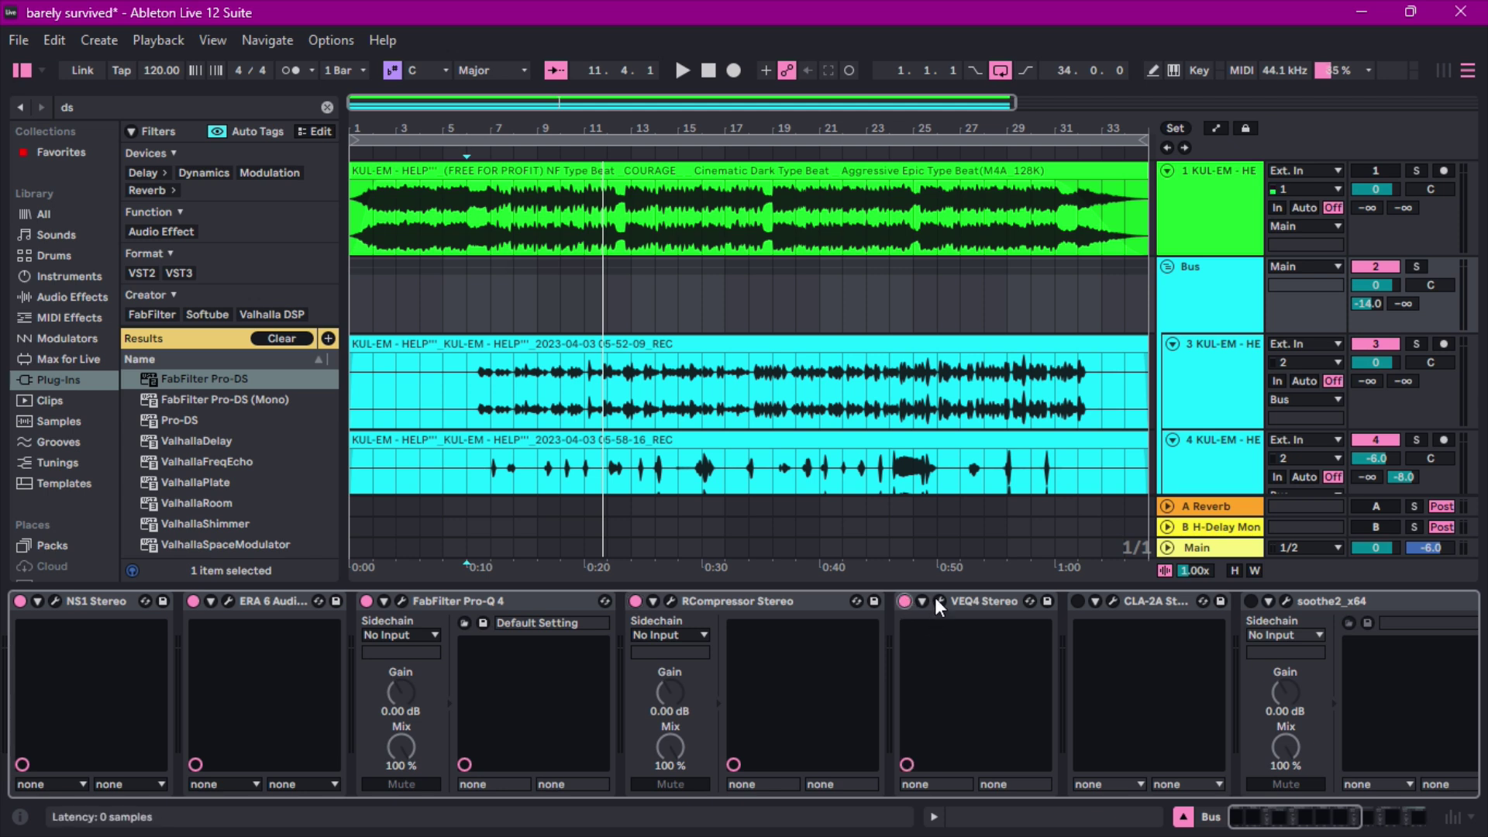
left_click(938, 601)
left_click_drag(746, 347, 700, 300)
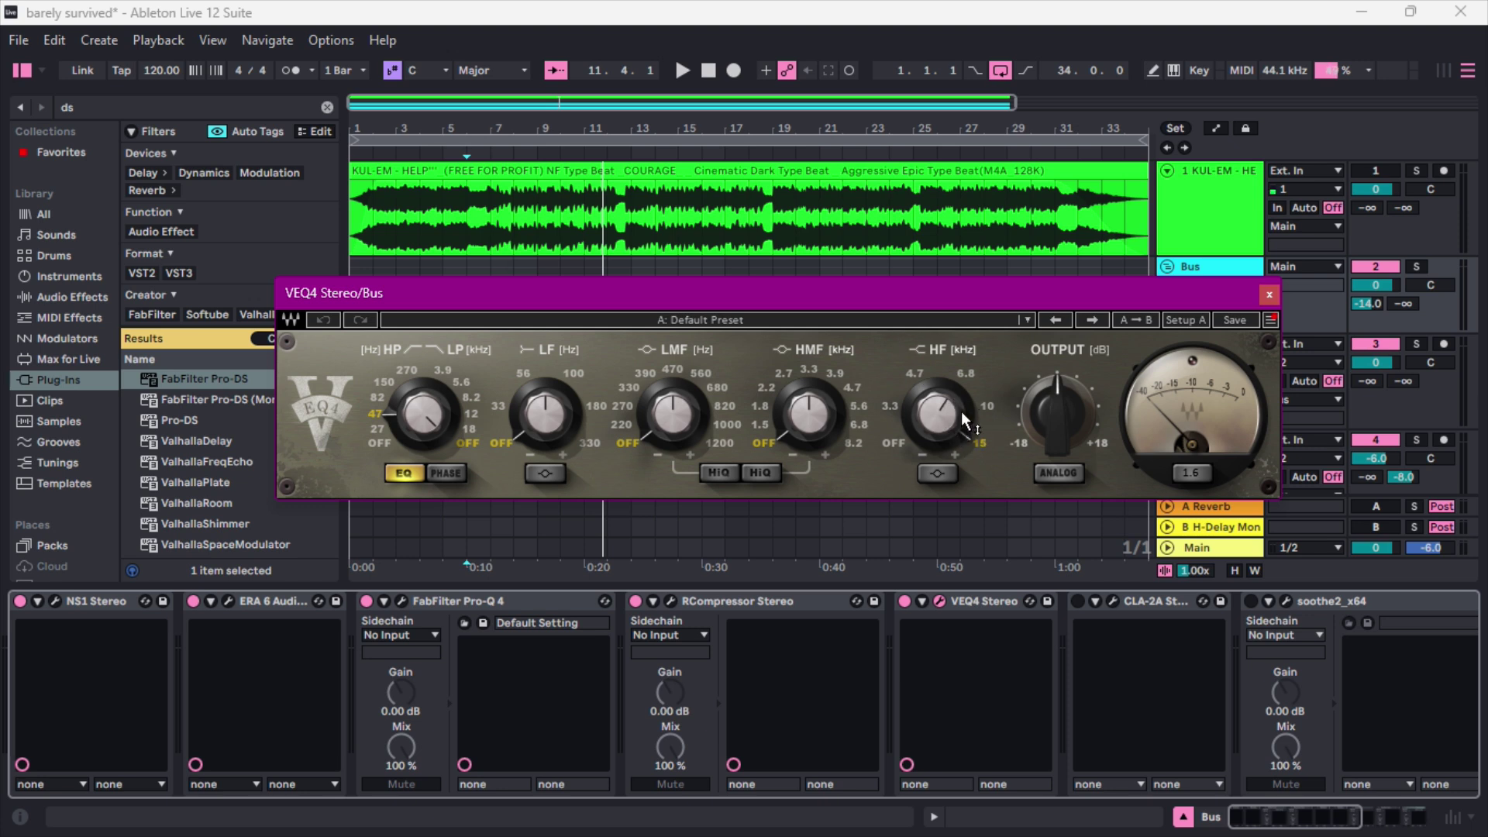
mouse_move(939, 411)
Play the vocals and compare VEQ4's high-pass filter at 47 Hz and OFF, leaving it set to OFF
key("space")
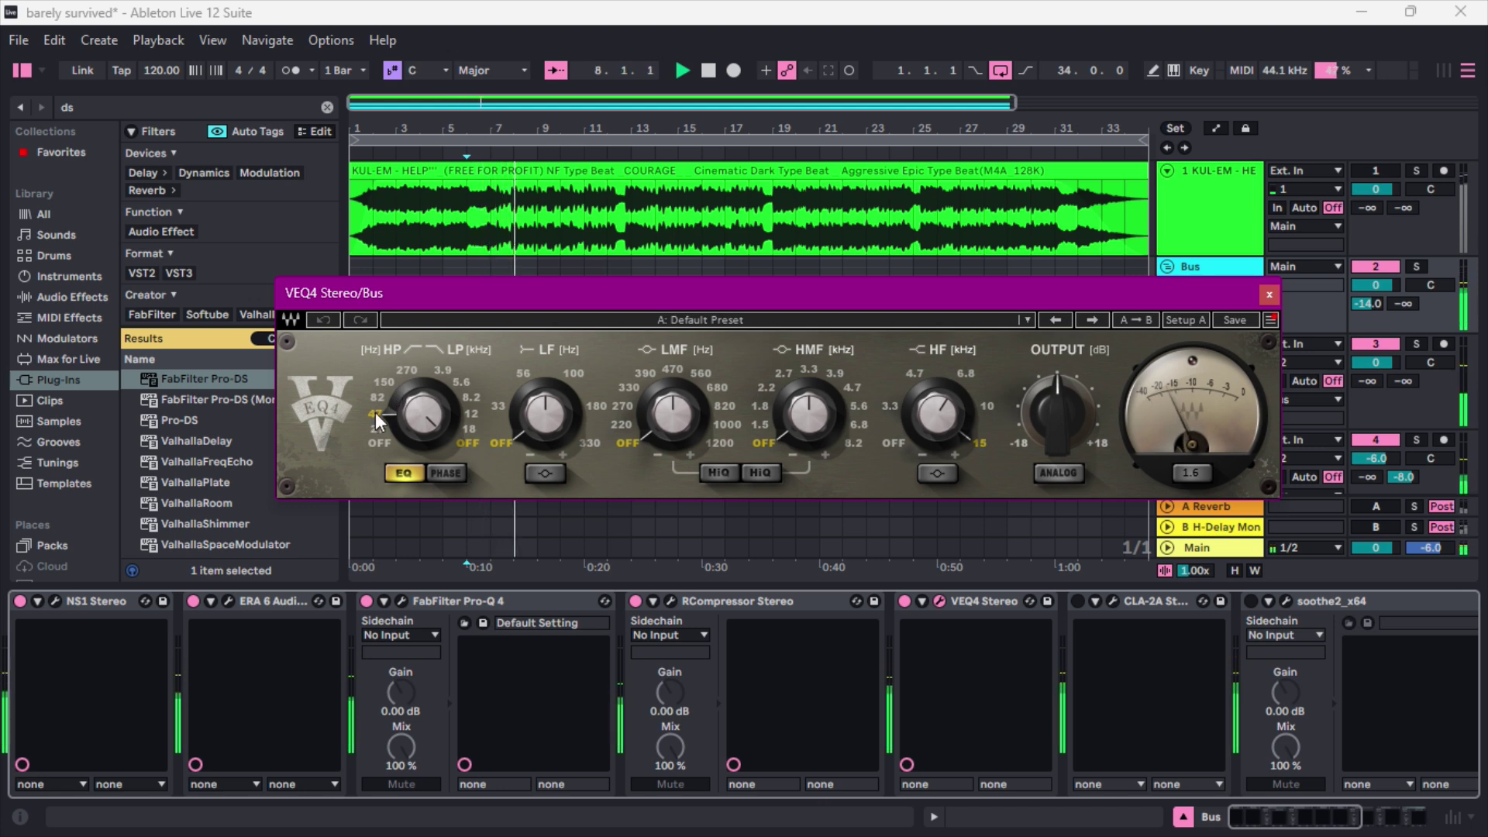
left_click(376, 441)
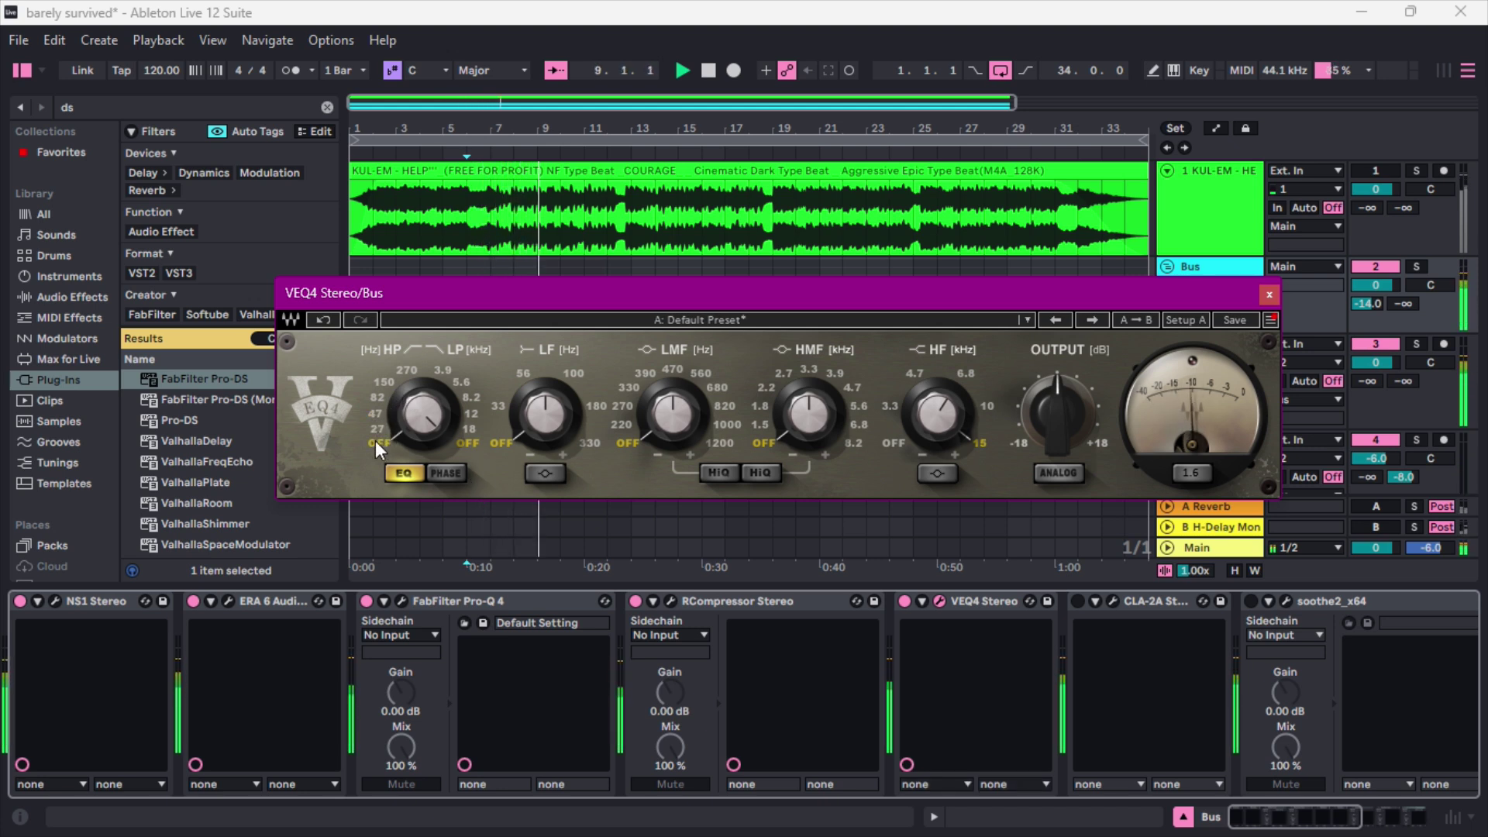
left_click(375, 412)
left_click(383, 444)
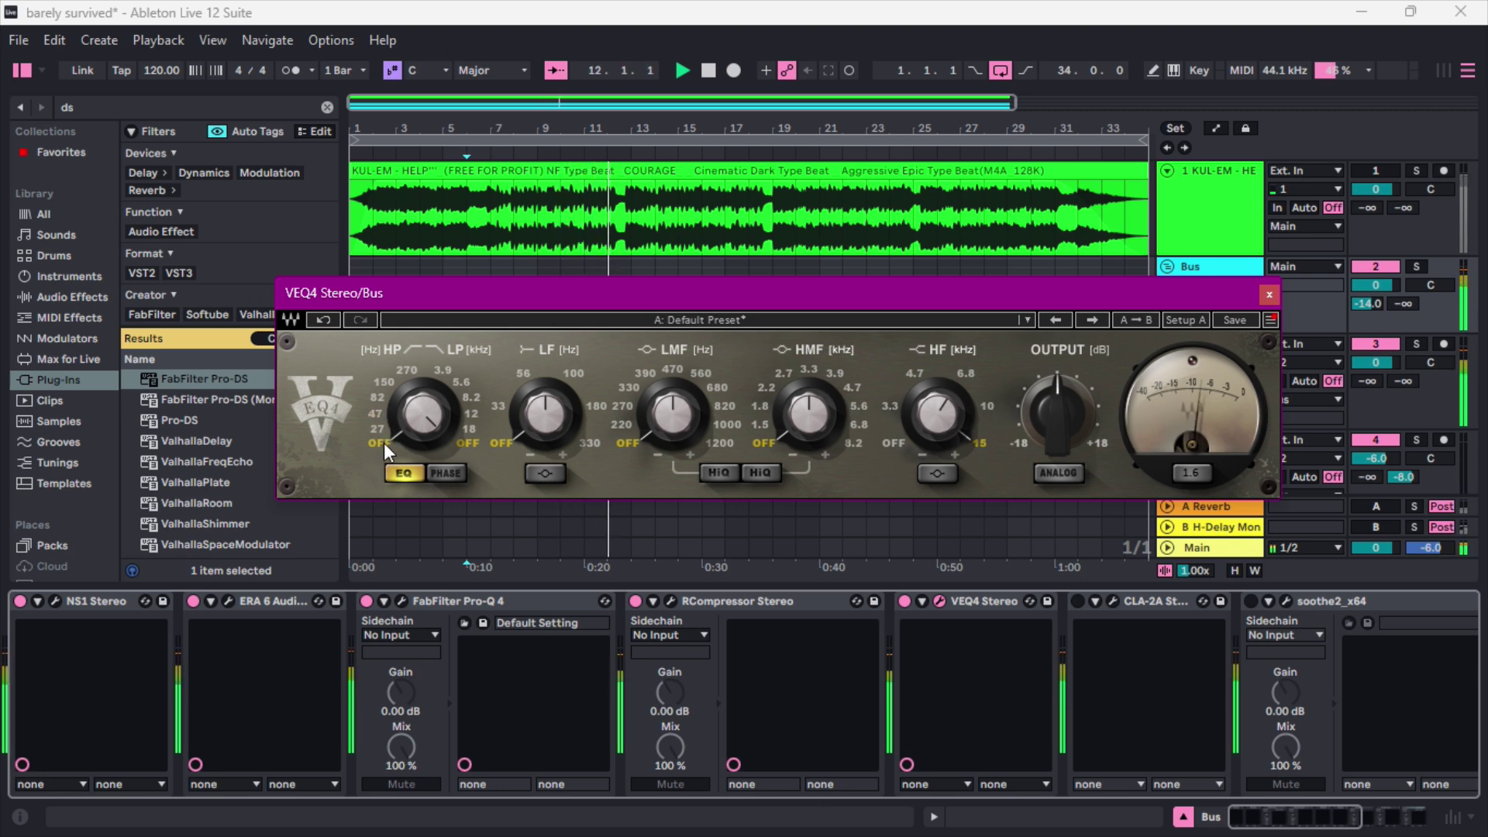
Compare the playing vocals with VEQ4 bypassed and active, leaving it on and closing its window
left_click(904, 602)
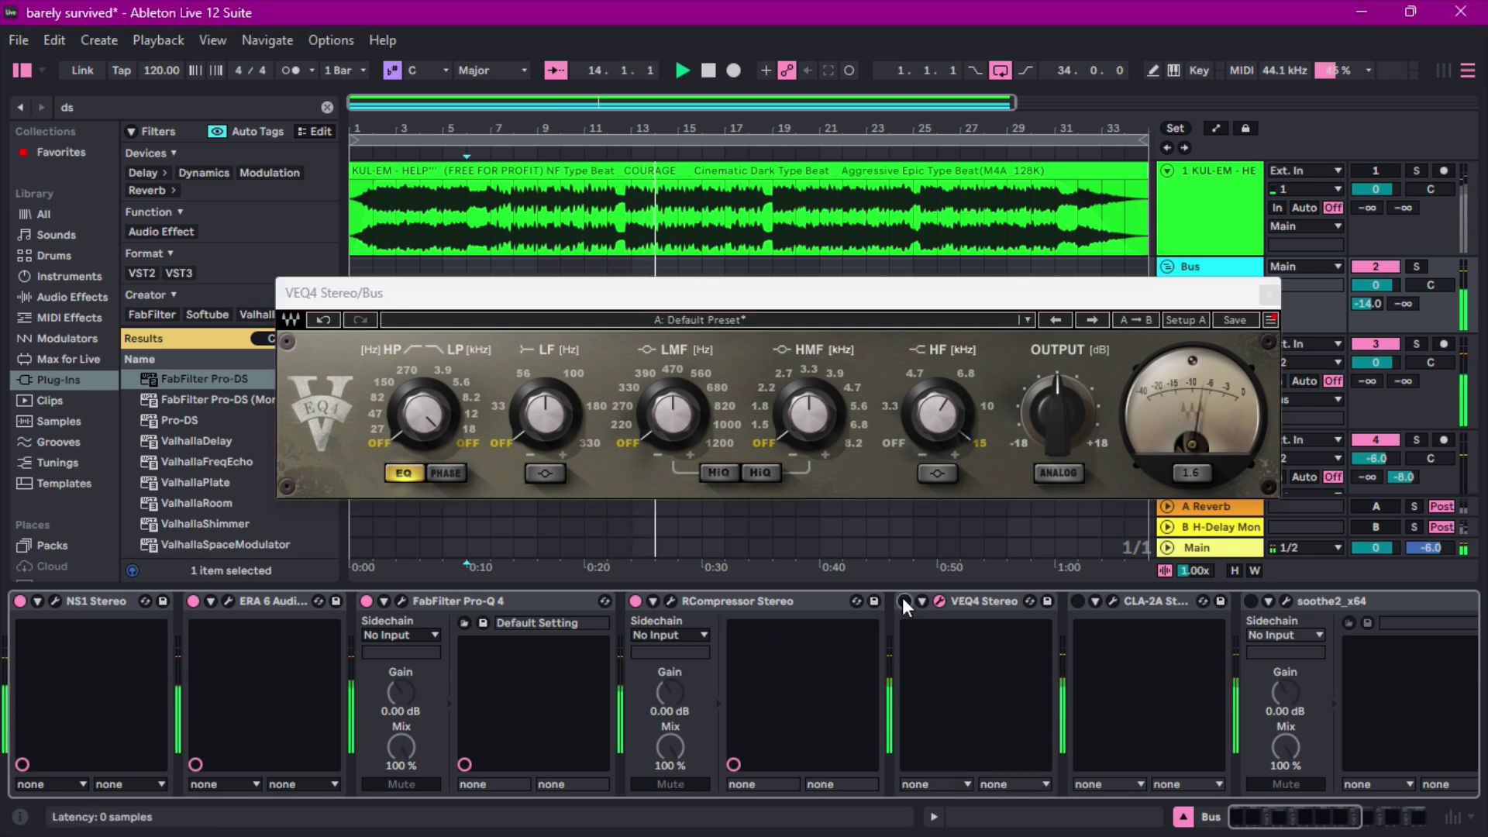
left_click(905, 601)
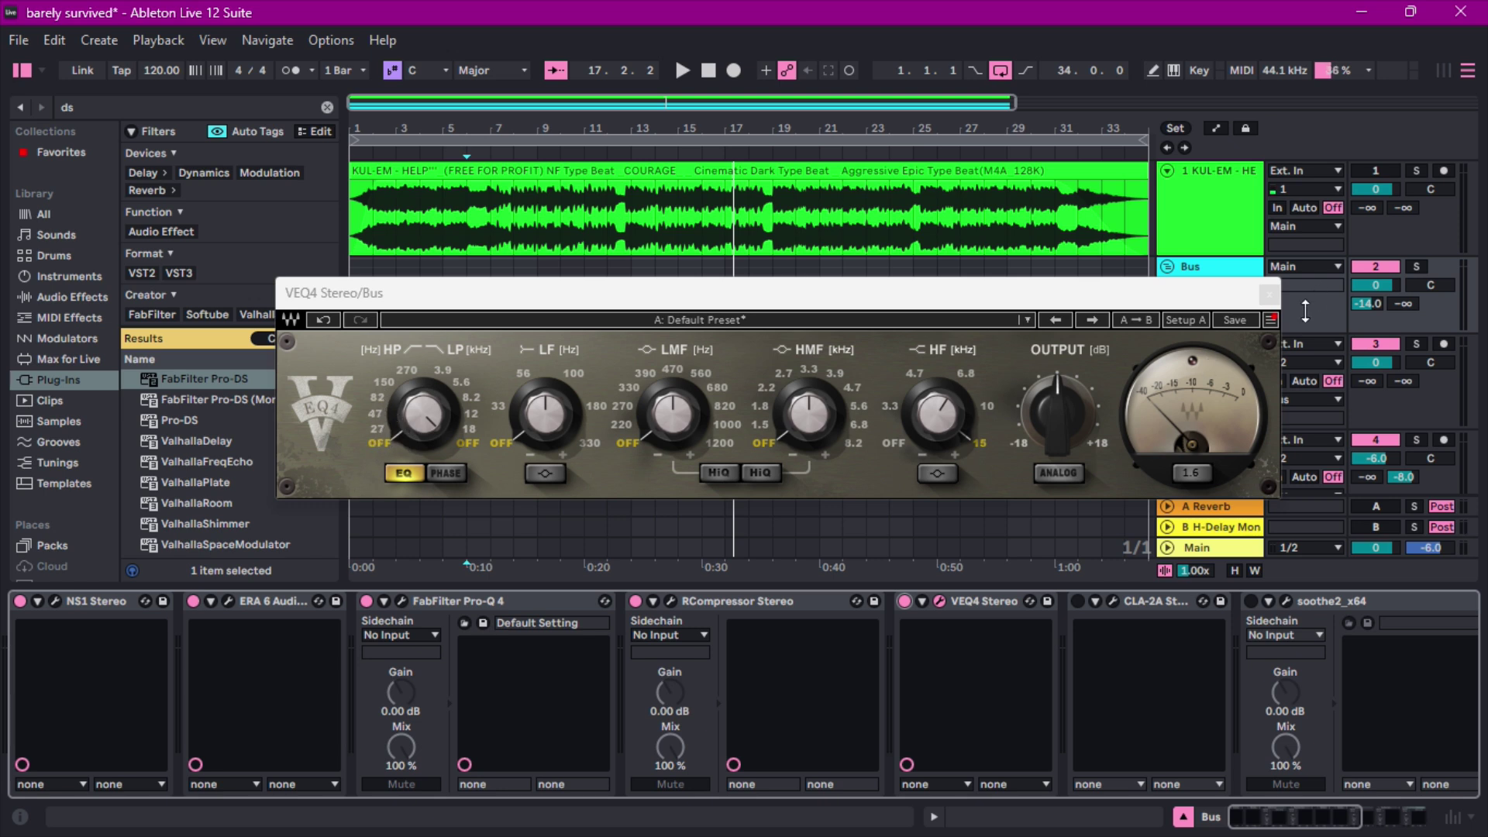
left_click(1270, 295)
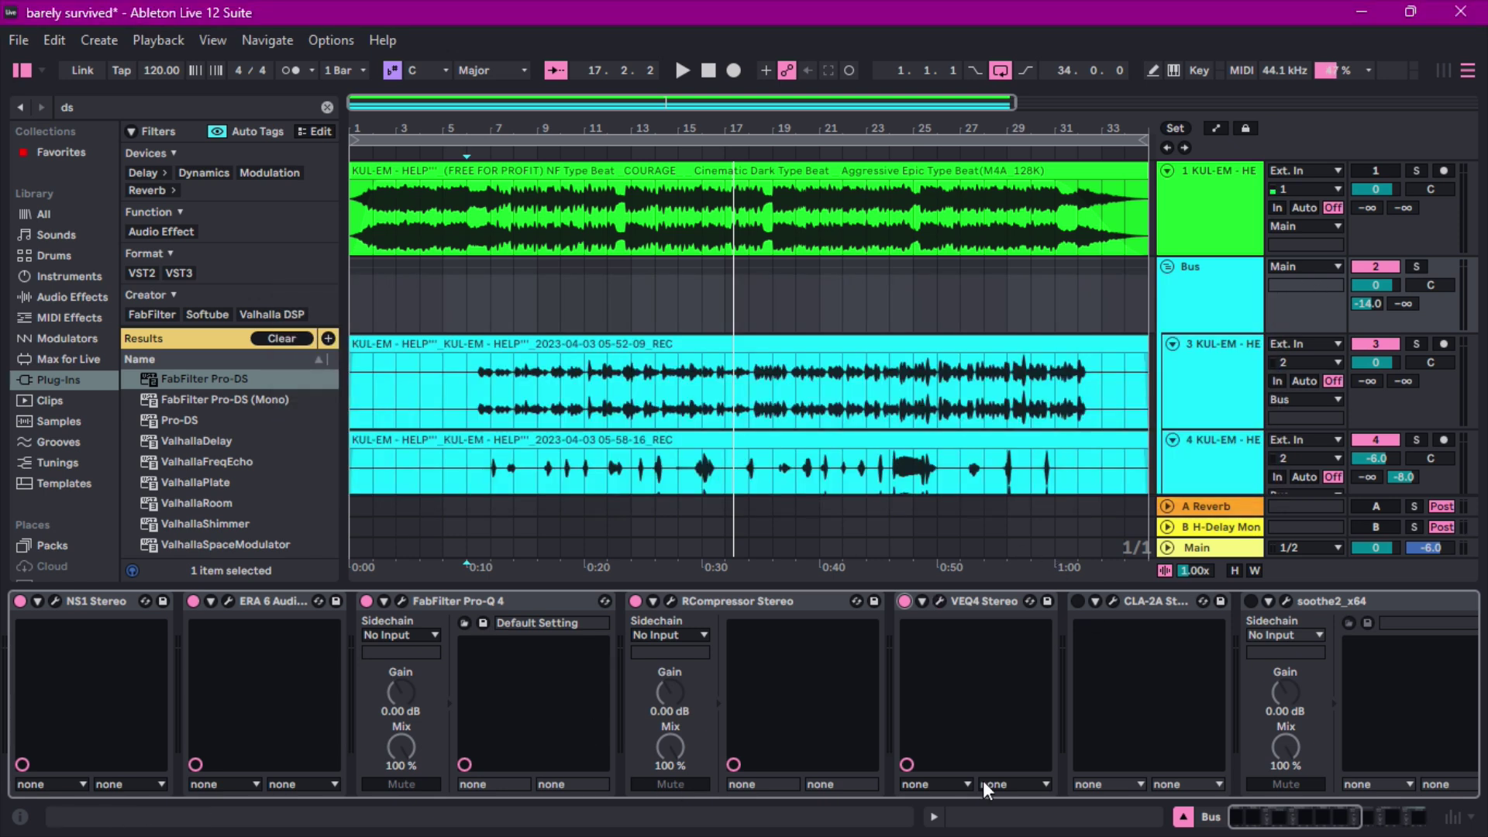
Enable CLA-2A Stereo on the vocal bus and open its window, placing it above the device chain
left_click_drag(1273, 811, 1296, 814)
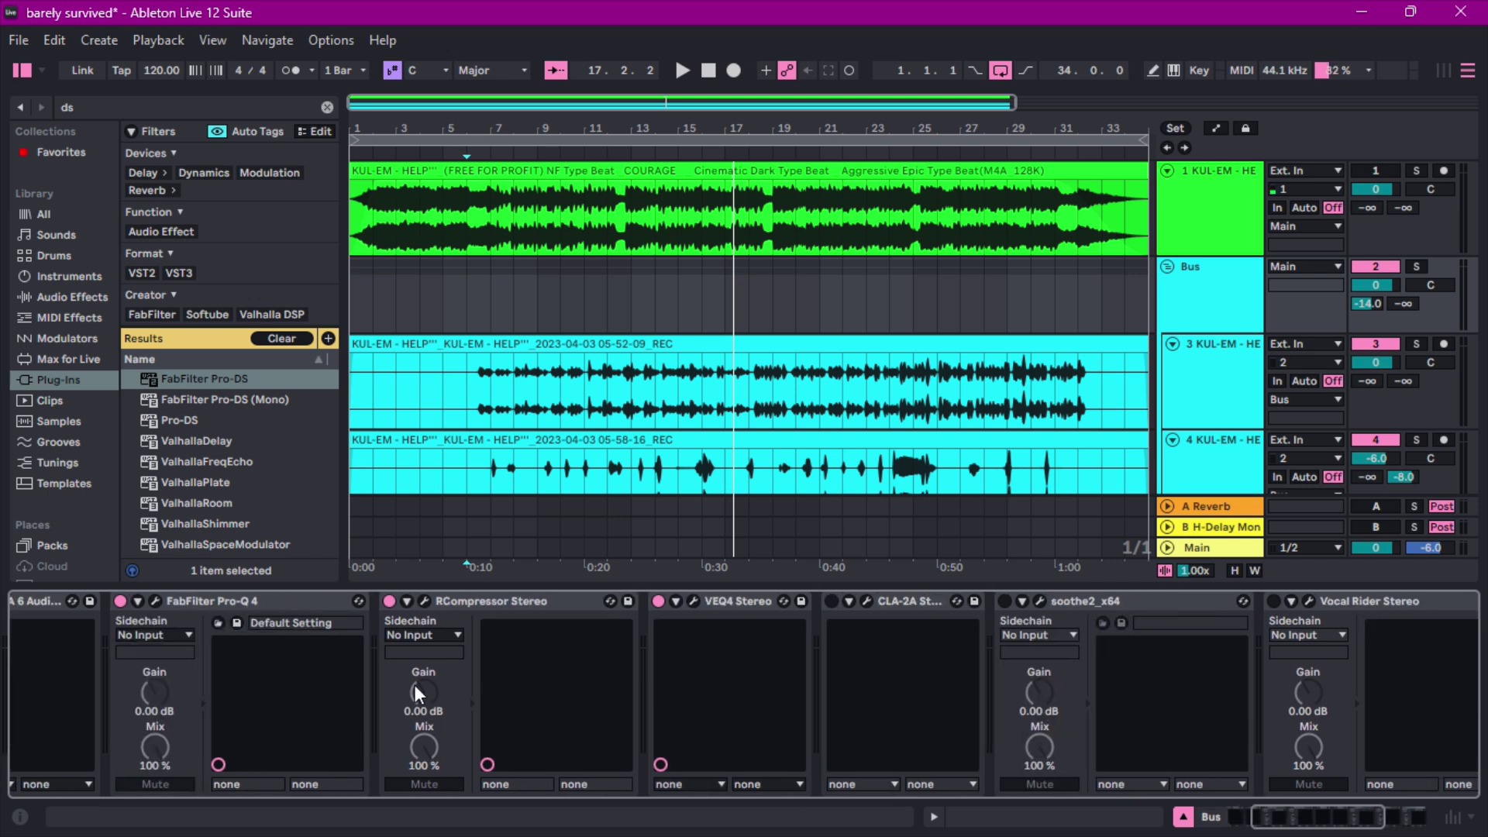
left_click(830, 601)
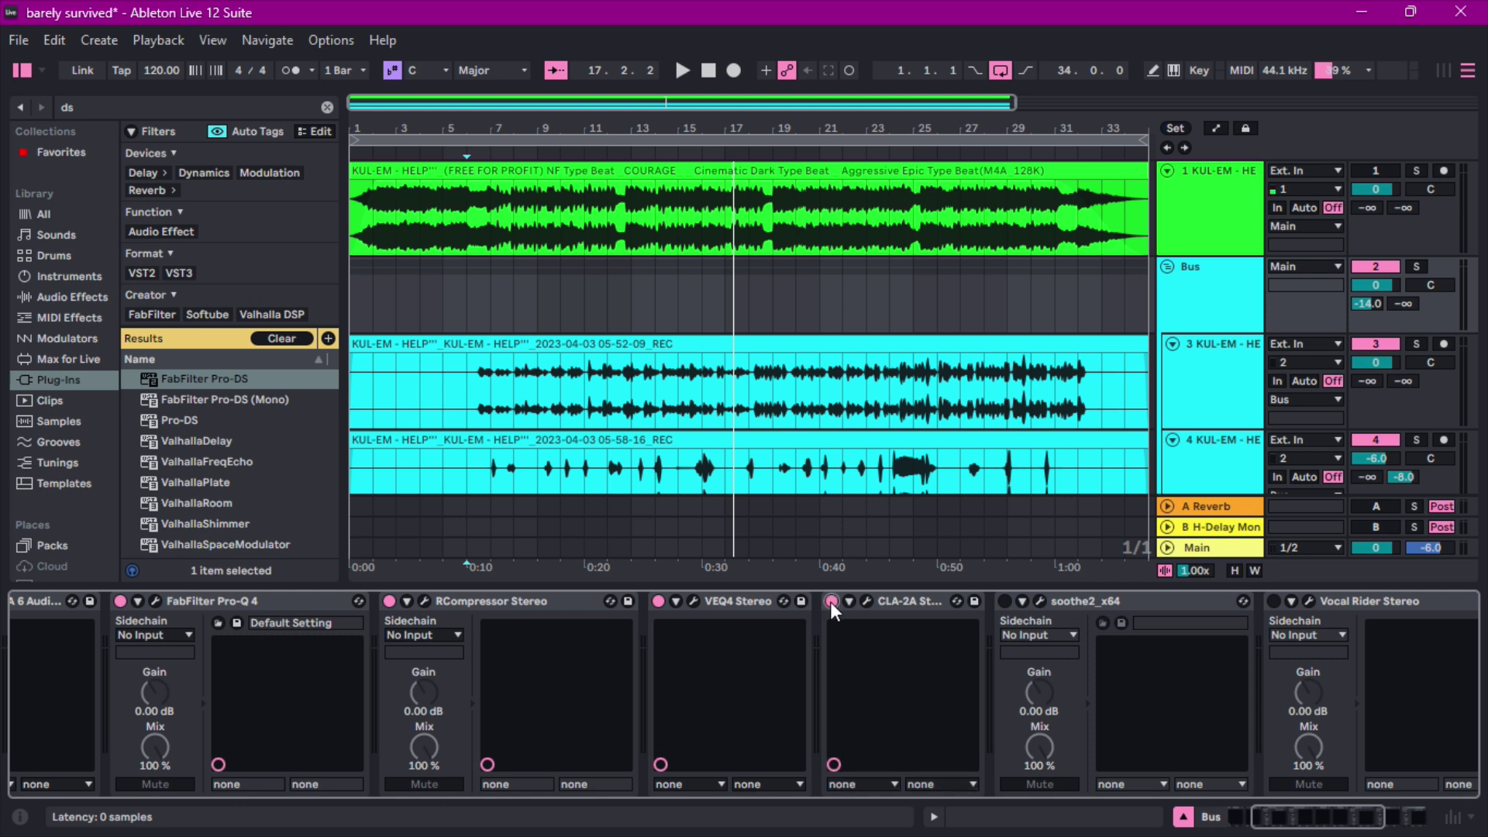
left_click(867, 601)
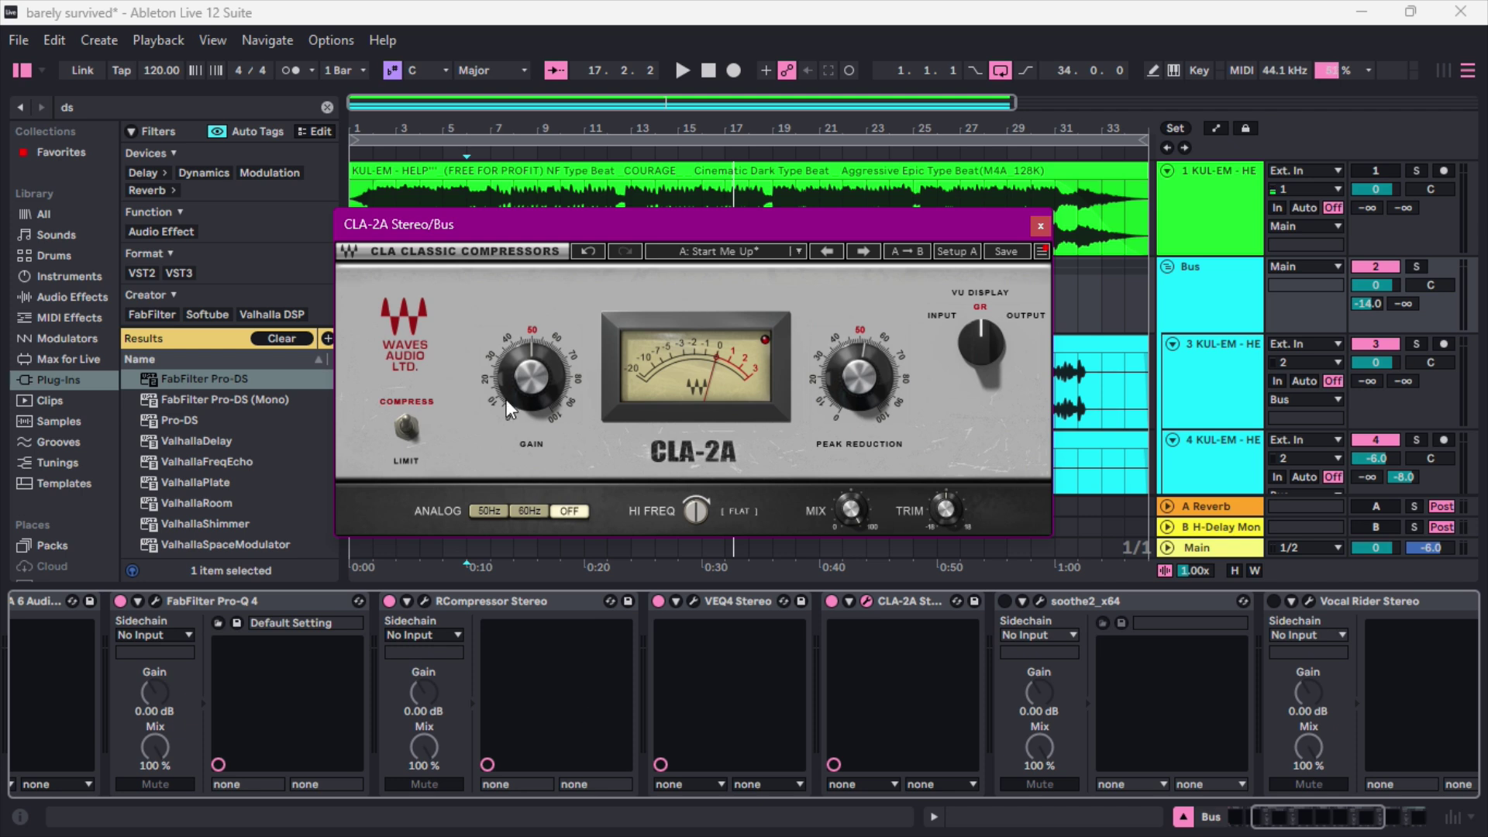
left_click_drag(605, 222, 621, 252)
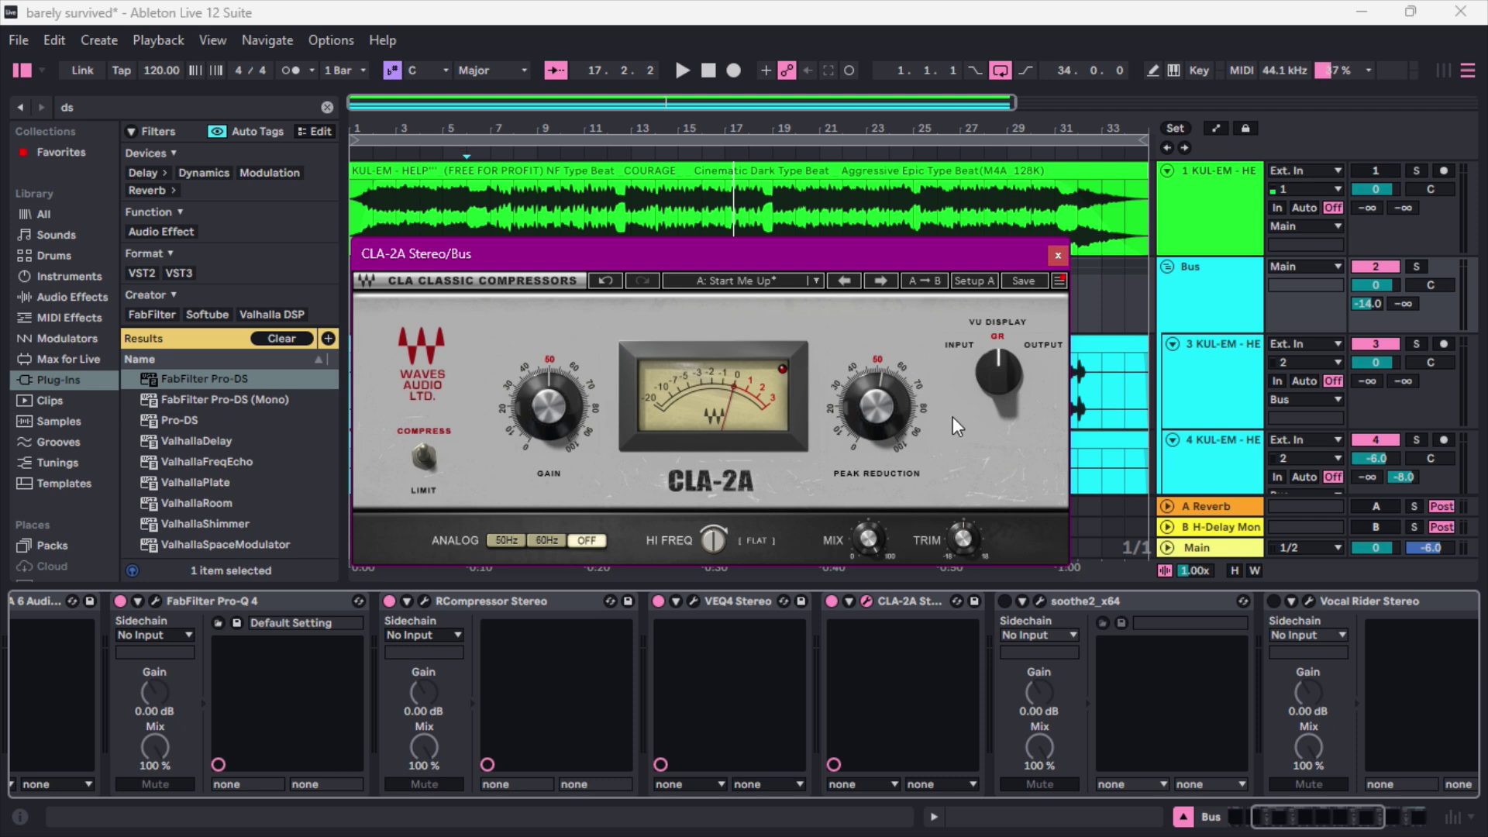
Compare the playing vocals with CLA-2A active and bypassed, leaving it on and closing its window
key("space")
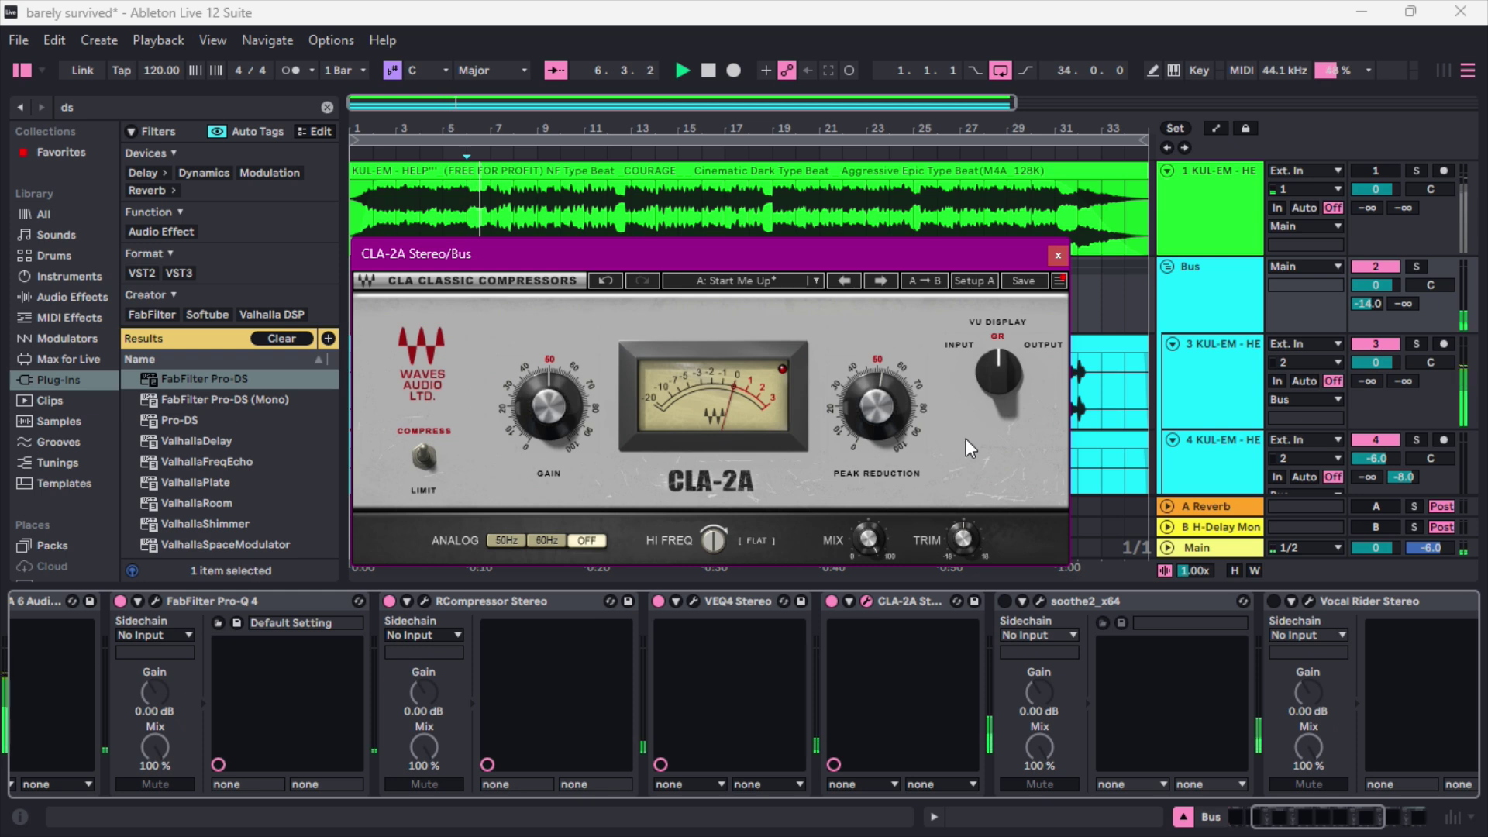
left_click(832, 601)
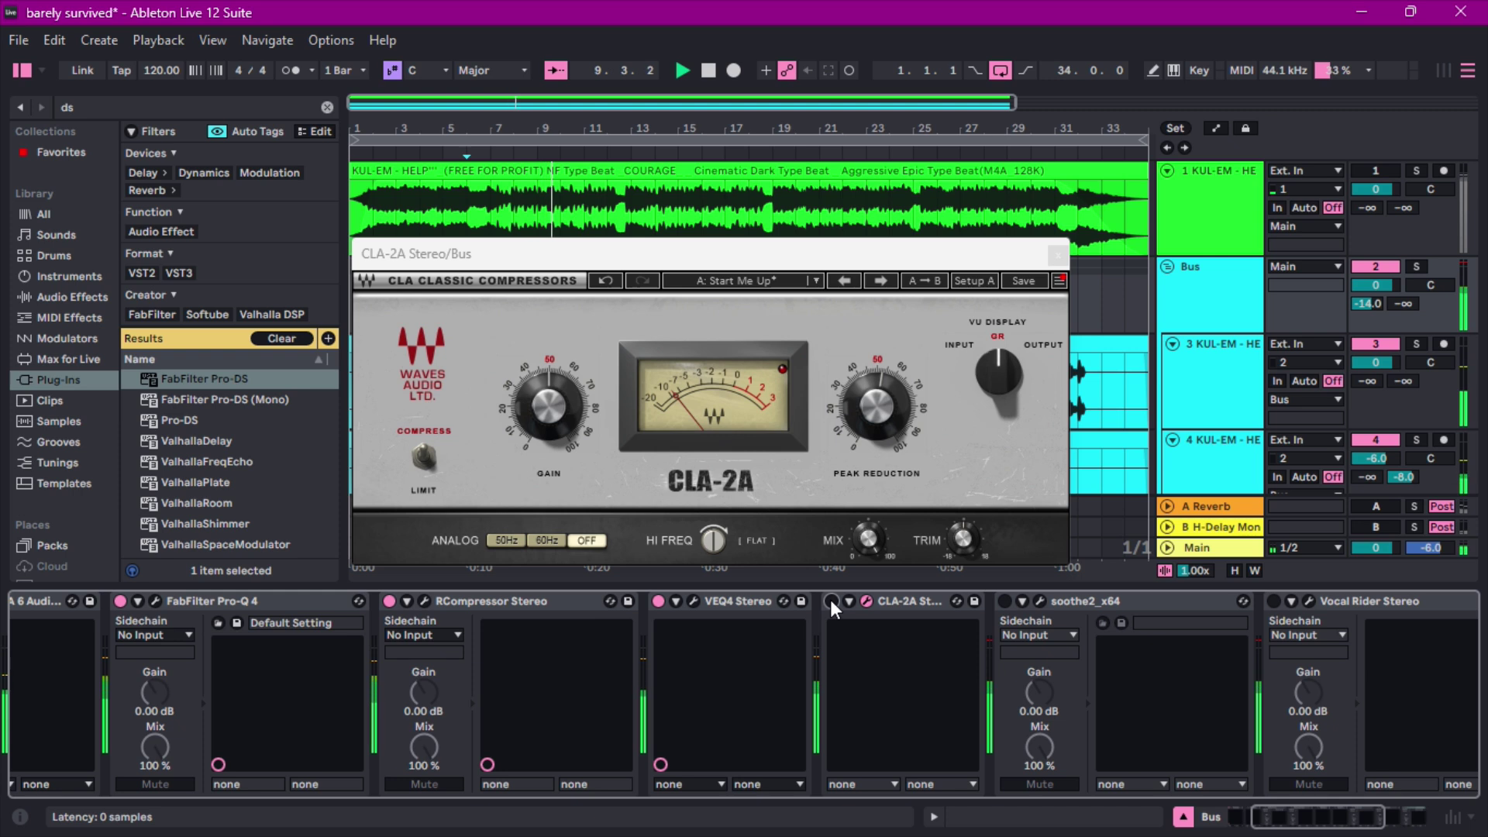
left_click(832, 601)
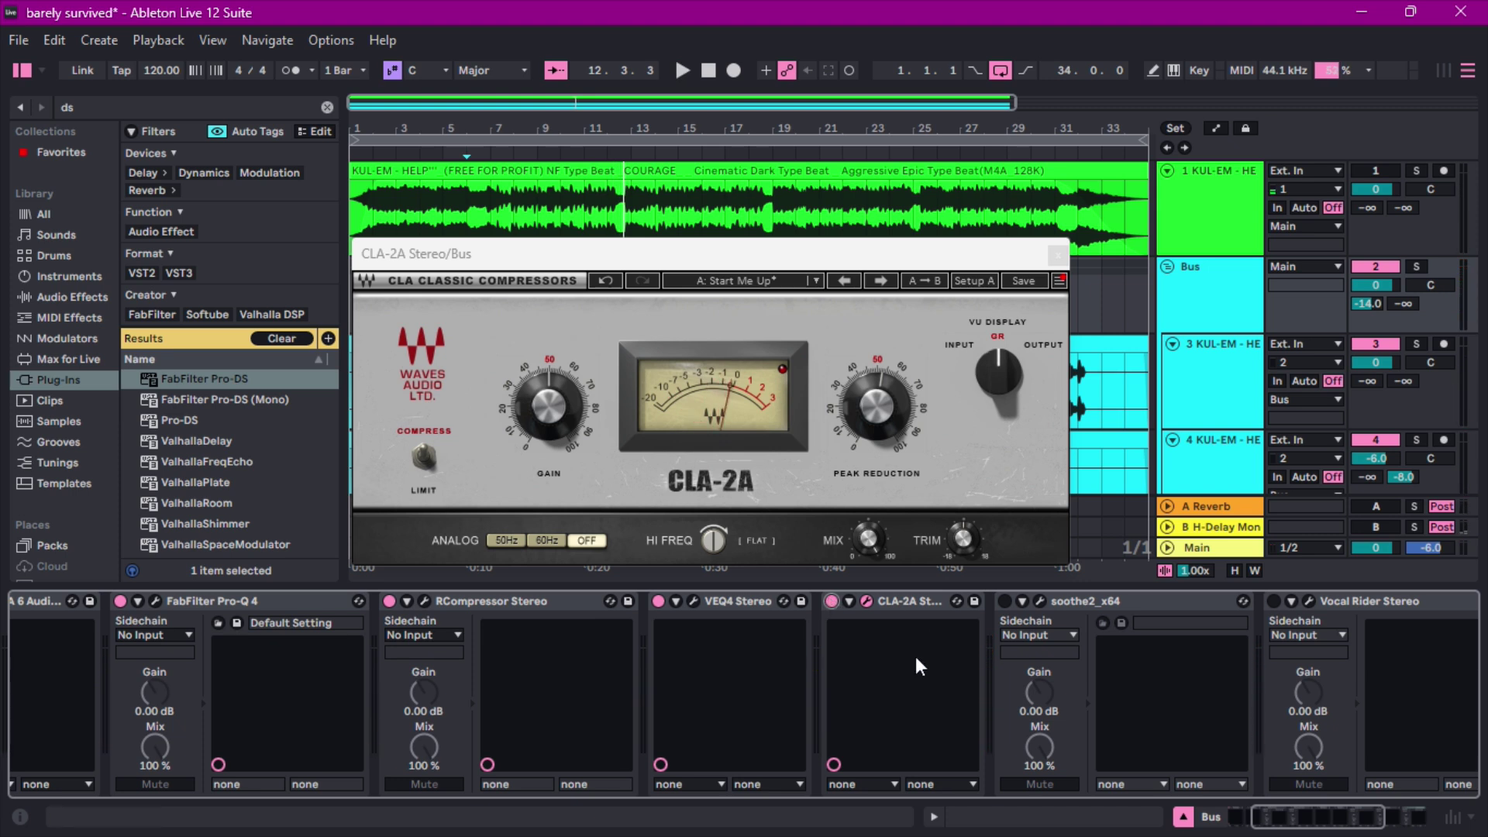
left_click(1057, 256)
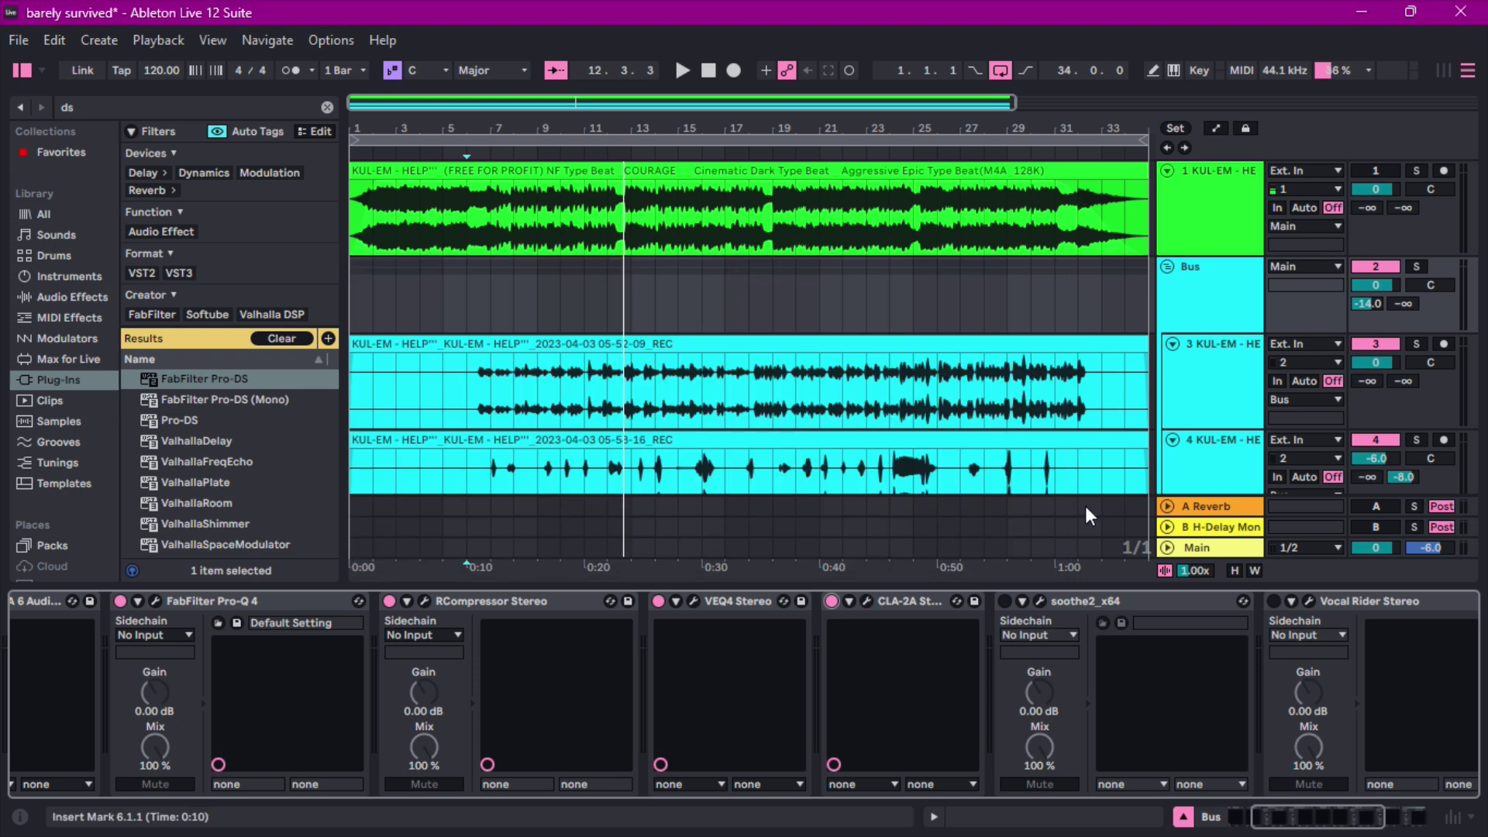
Enable soothe2 on the vocal bus and open its window above the device chain, showing its window size options
left_click(1004, 601)
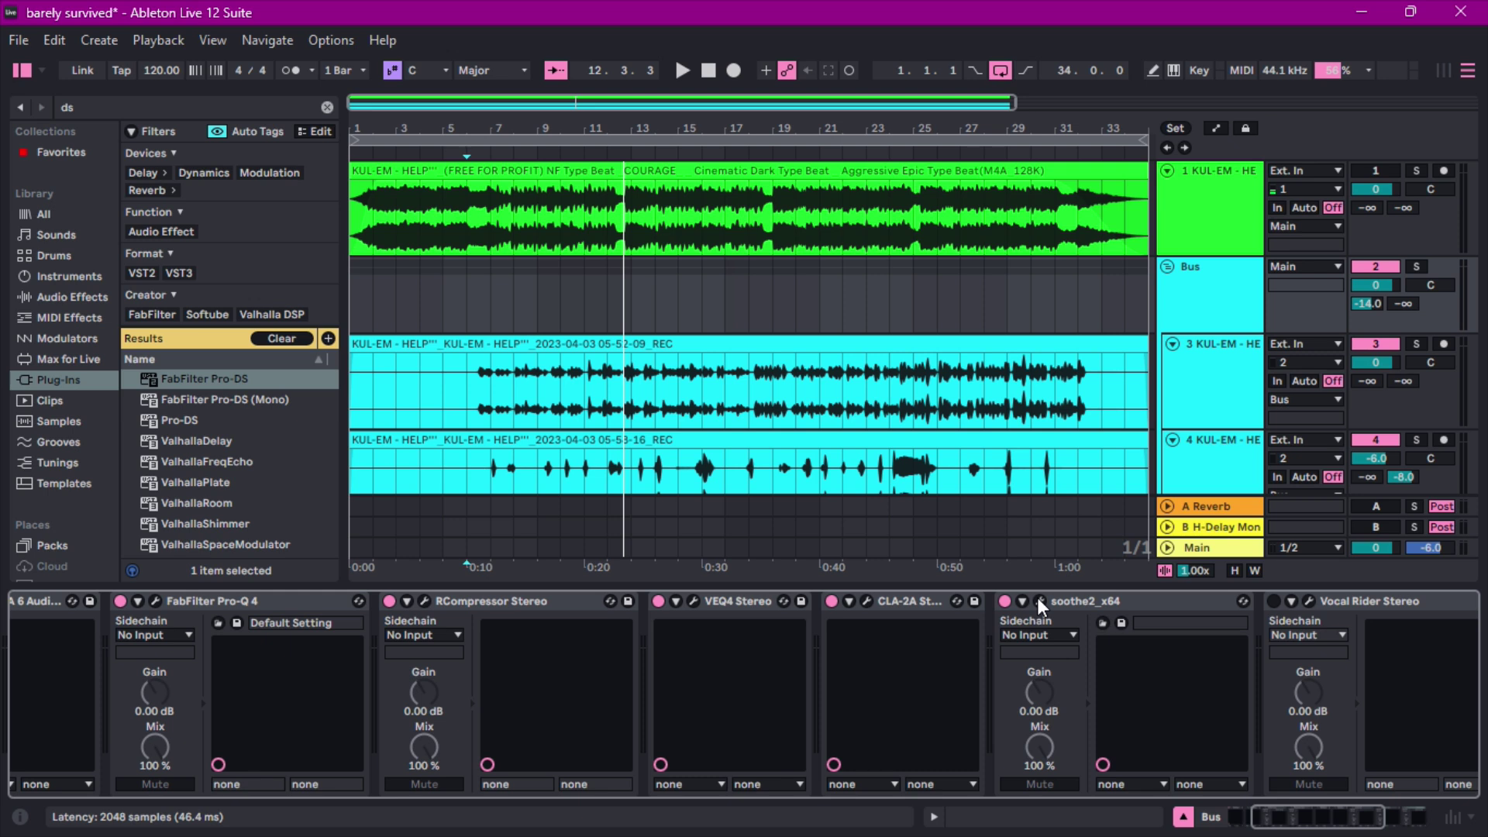
left_click(1038, 599)
left_click_drag(784, 96, 797, 144)
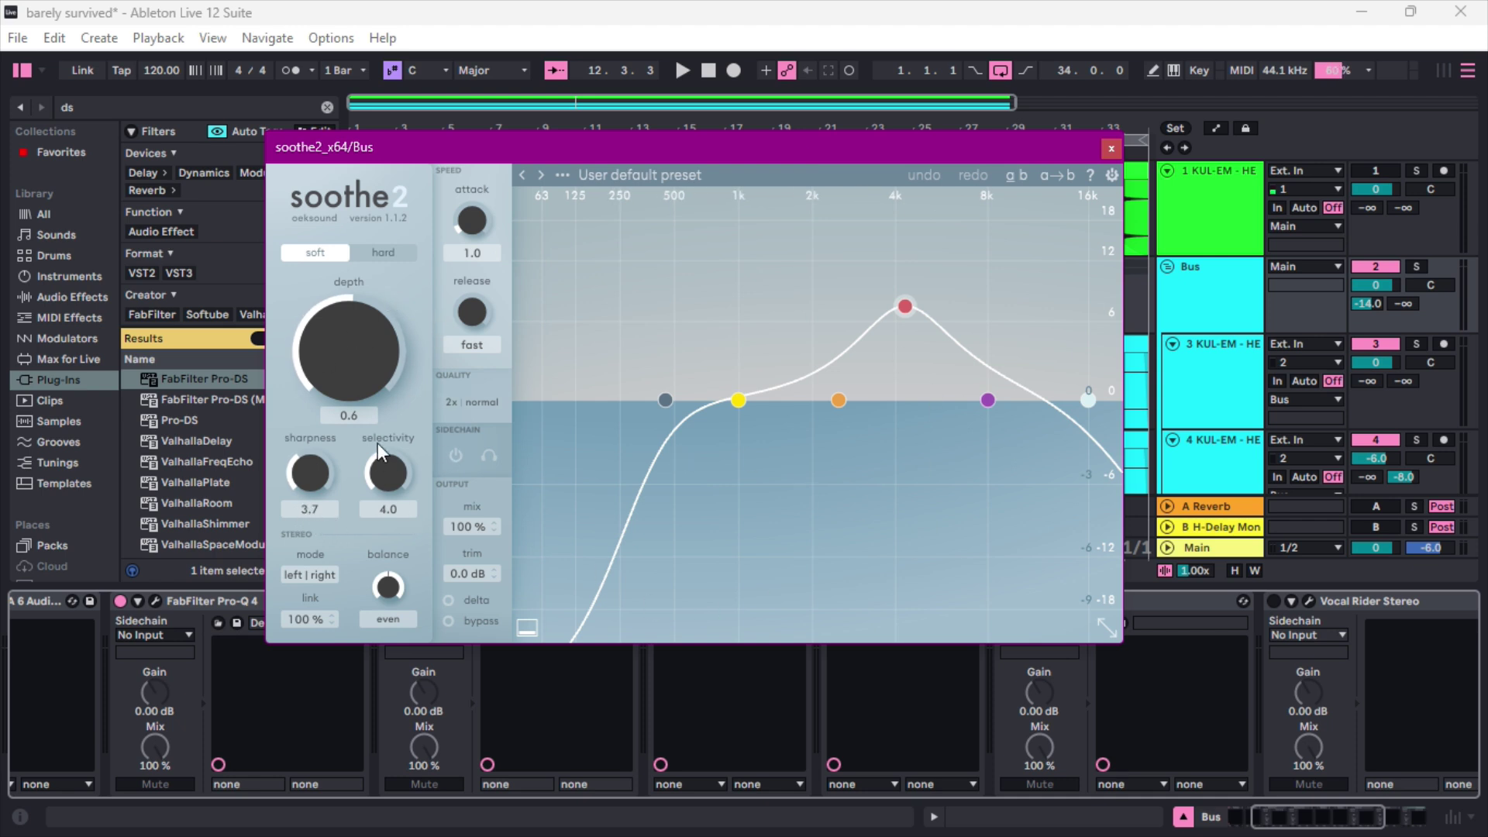
mouse_move(392, 483)
left_click(1107, 628)
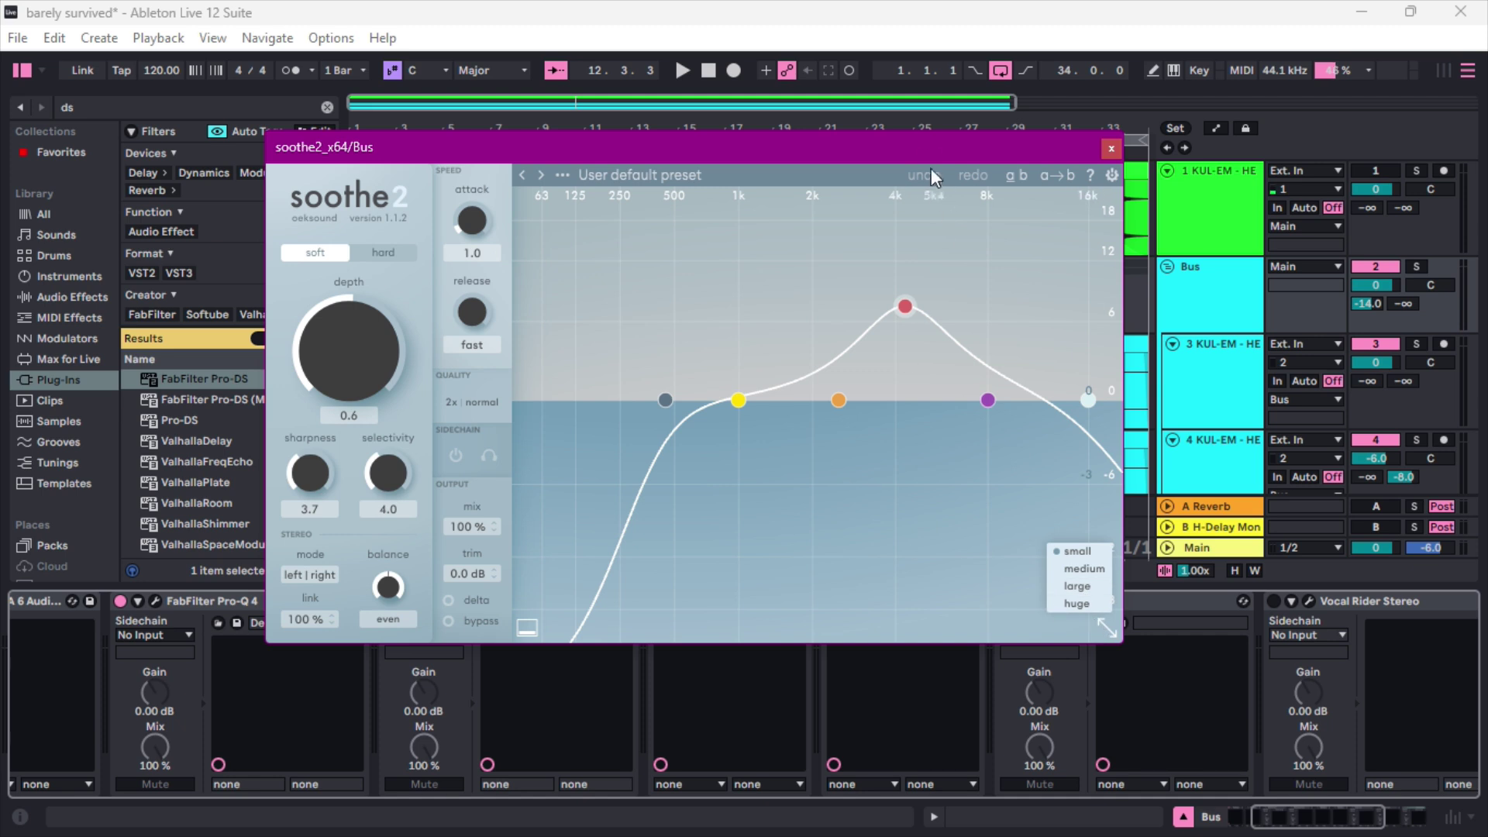
left_click_drag(944, 146, 959, 90)
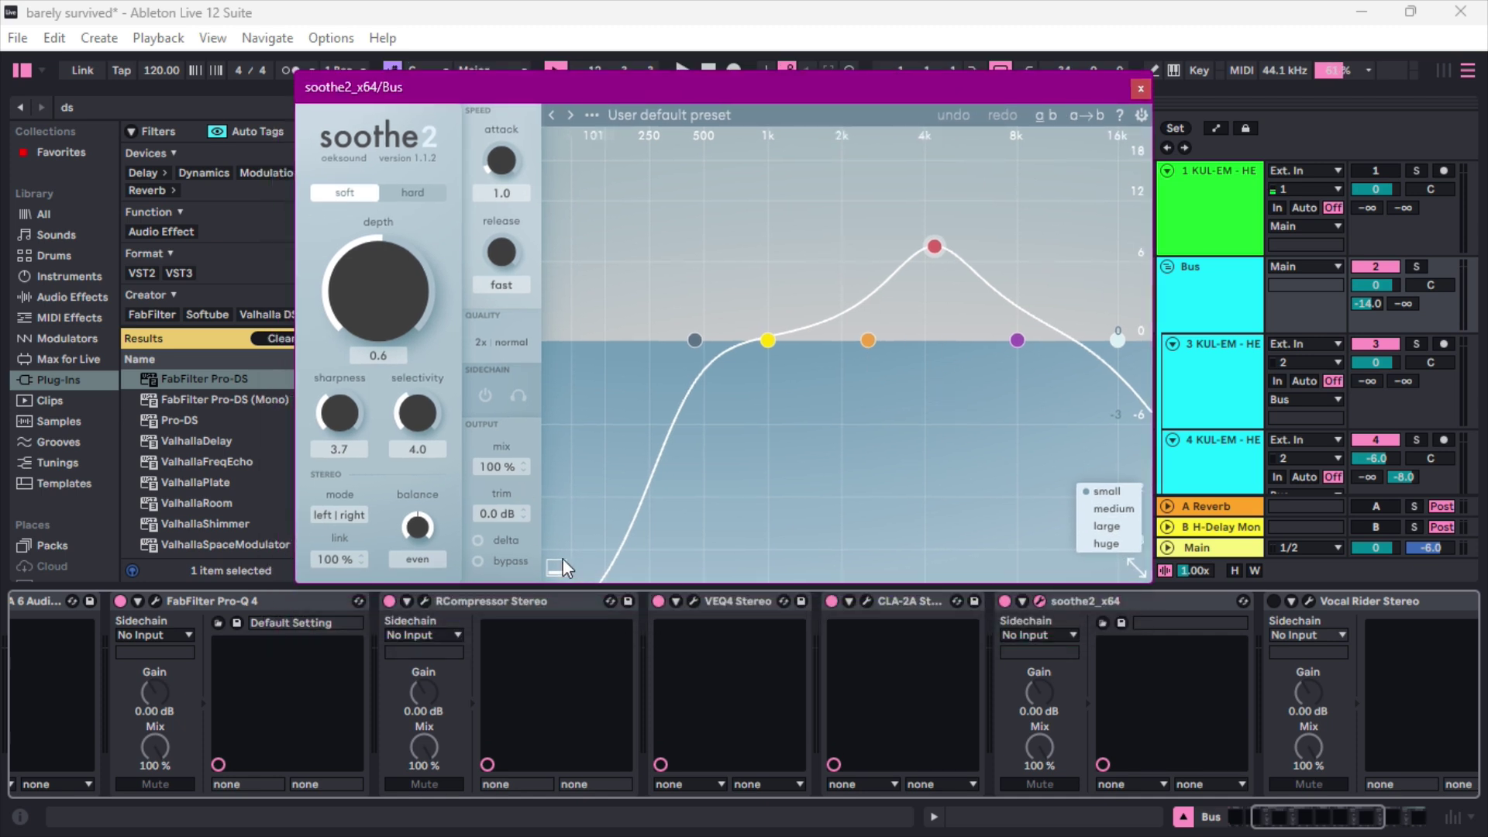
Play the vocals and audition soothe2's band 3 at 4k3 Hz in listen mode, turning listen back off and closing the window
key("space")
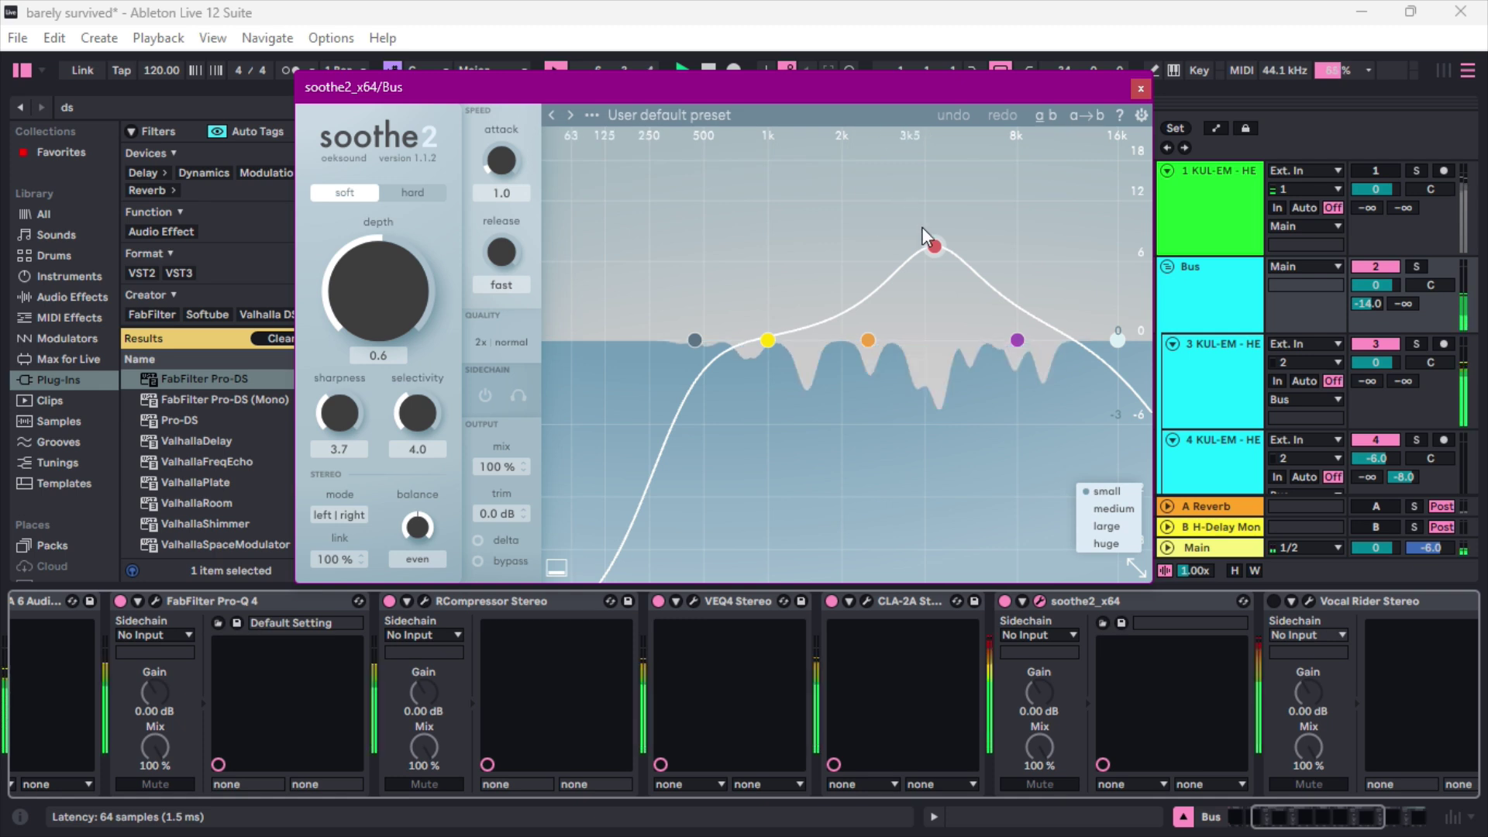
left_click(933, 246)
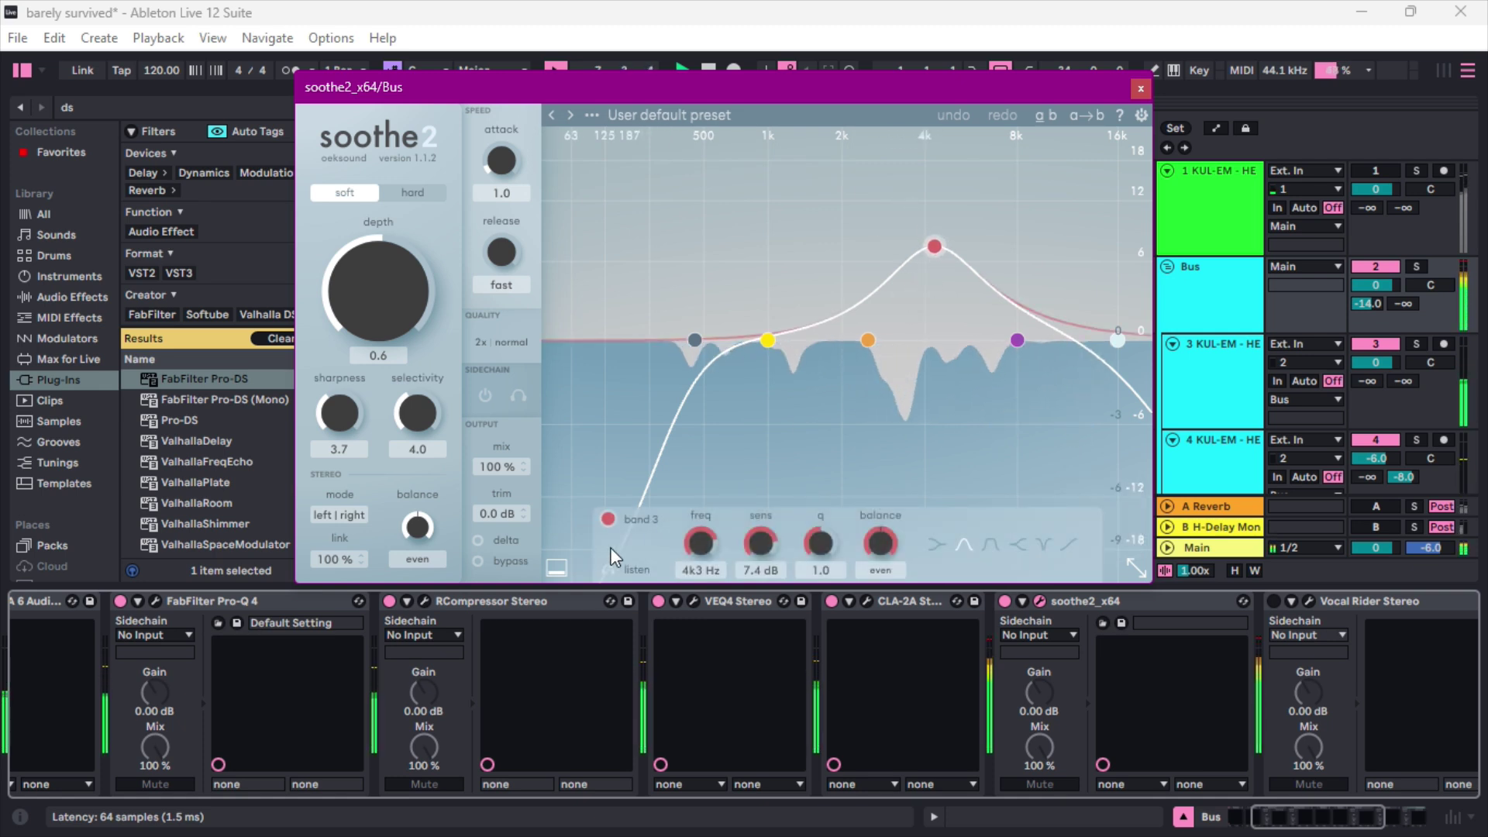
left_click(606, 569)
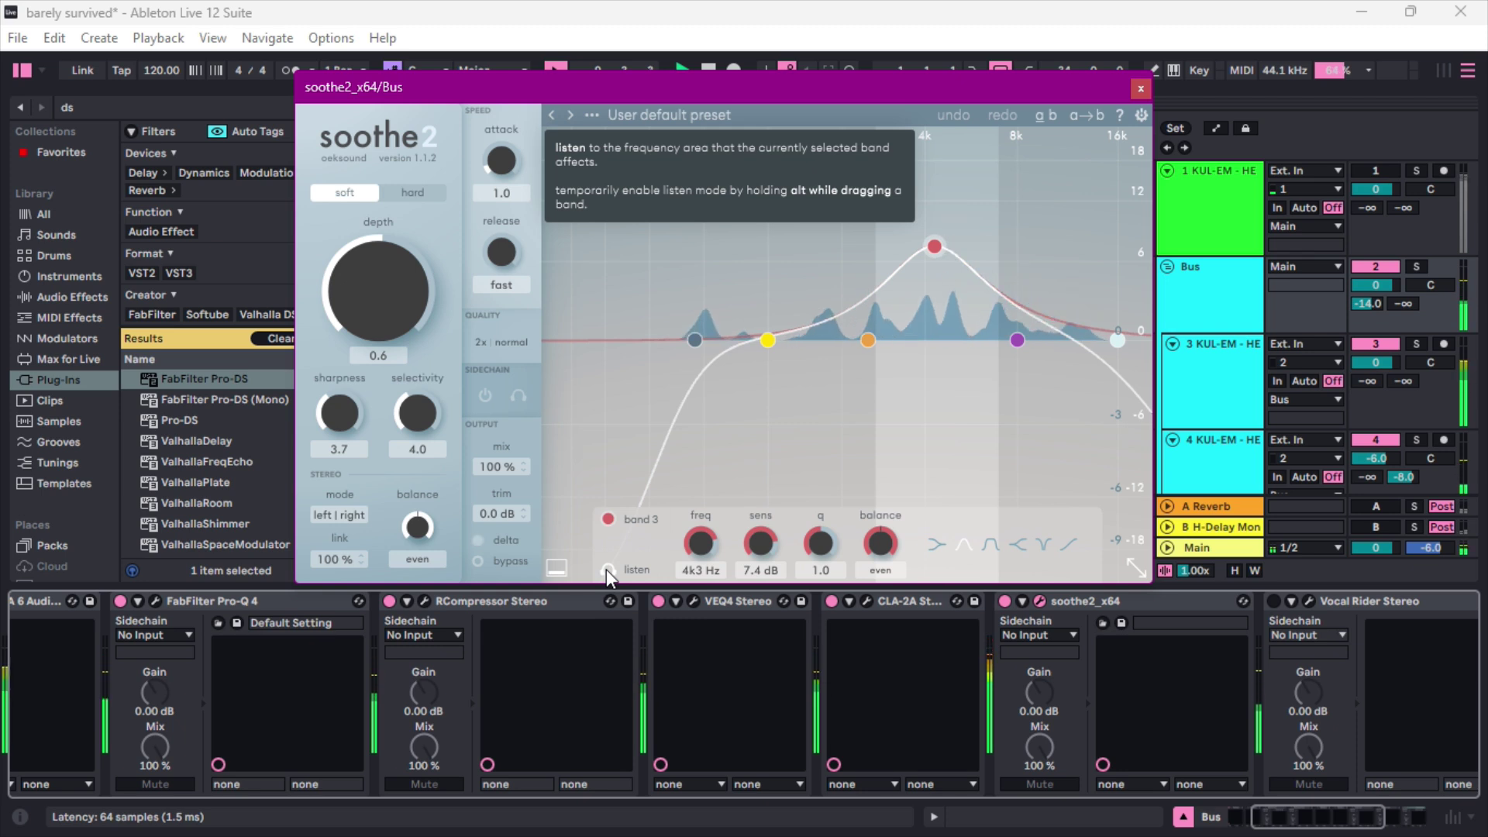
left_click(607, 570)
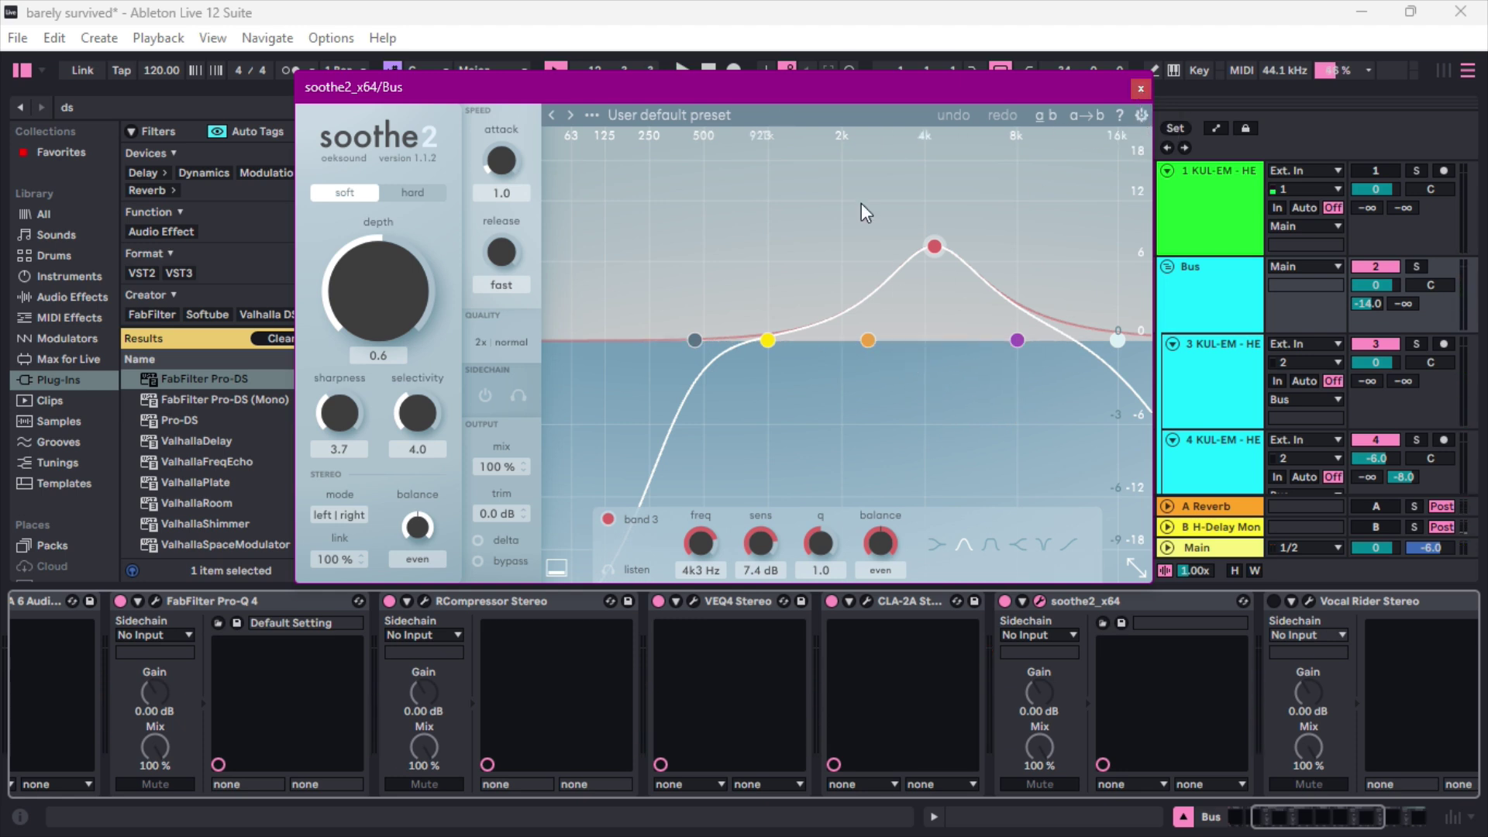
left_click(1140, 90)
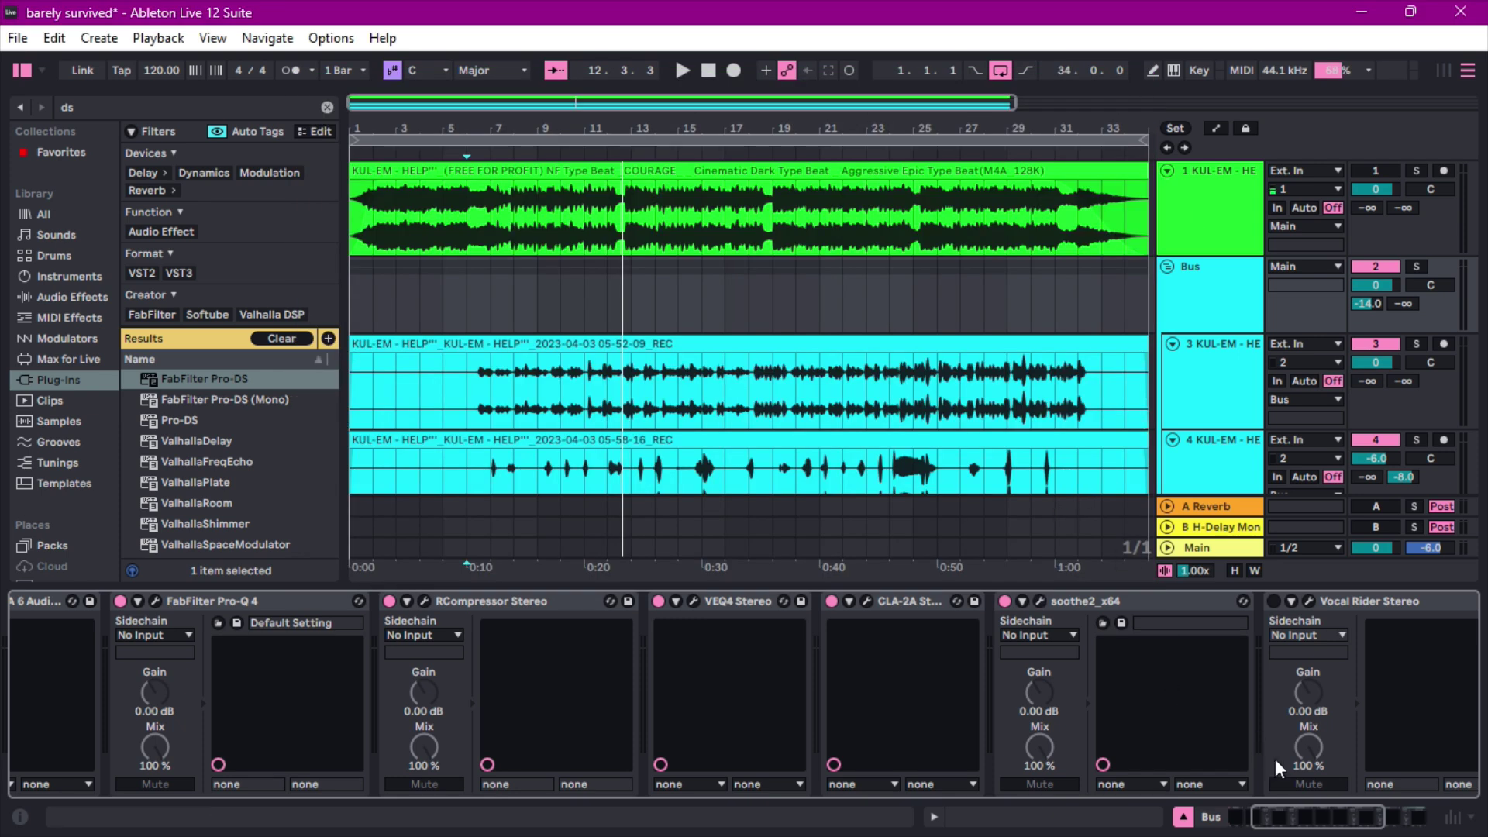
Enable Vocal Rider Stereo near the end of the bus chain and open its window
key("Return")
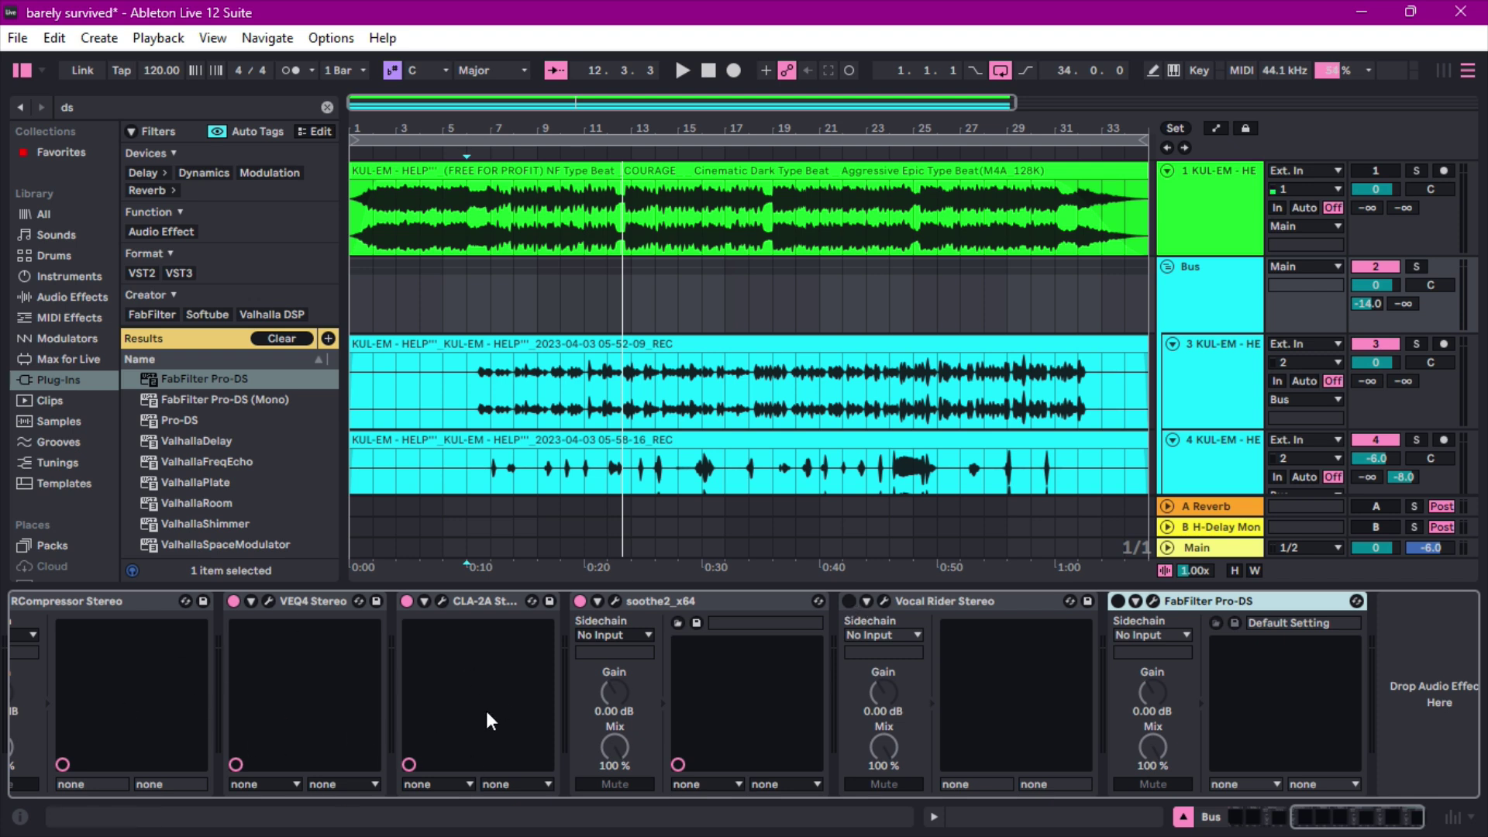
left_click(848, 601)
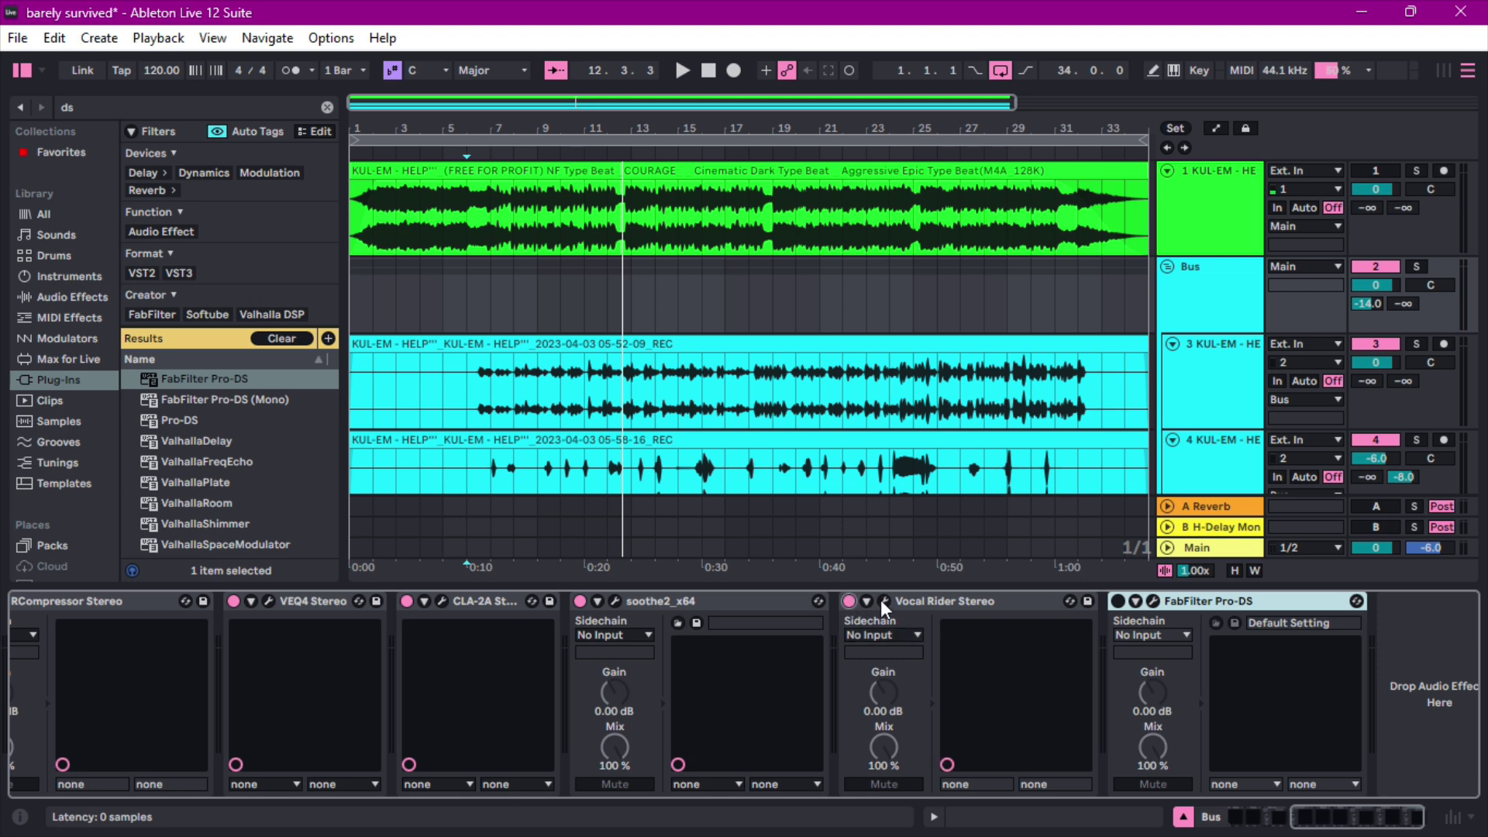
left_click(884, 601)
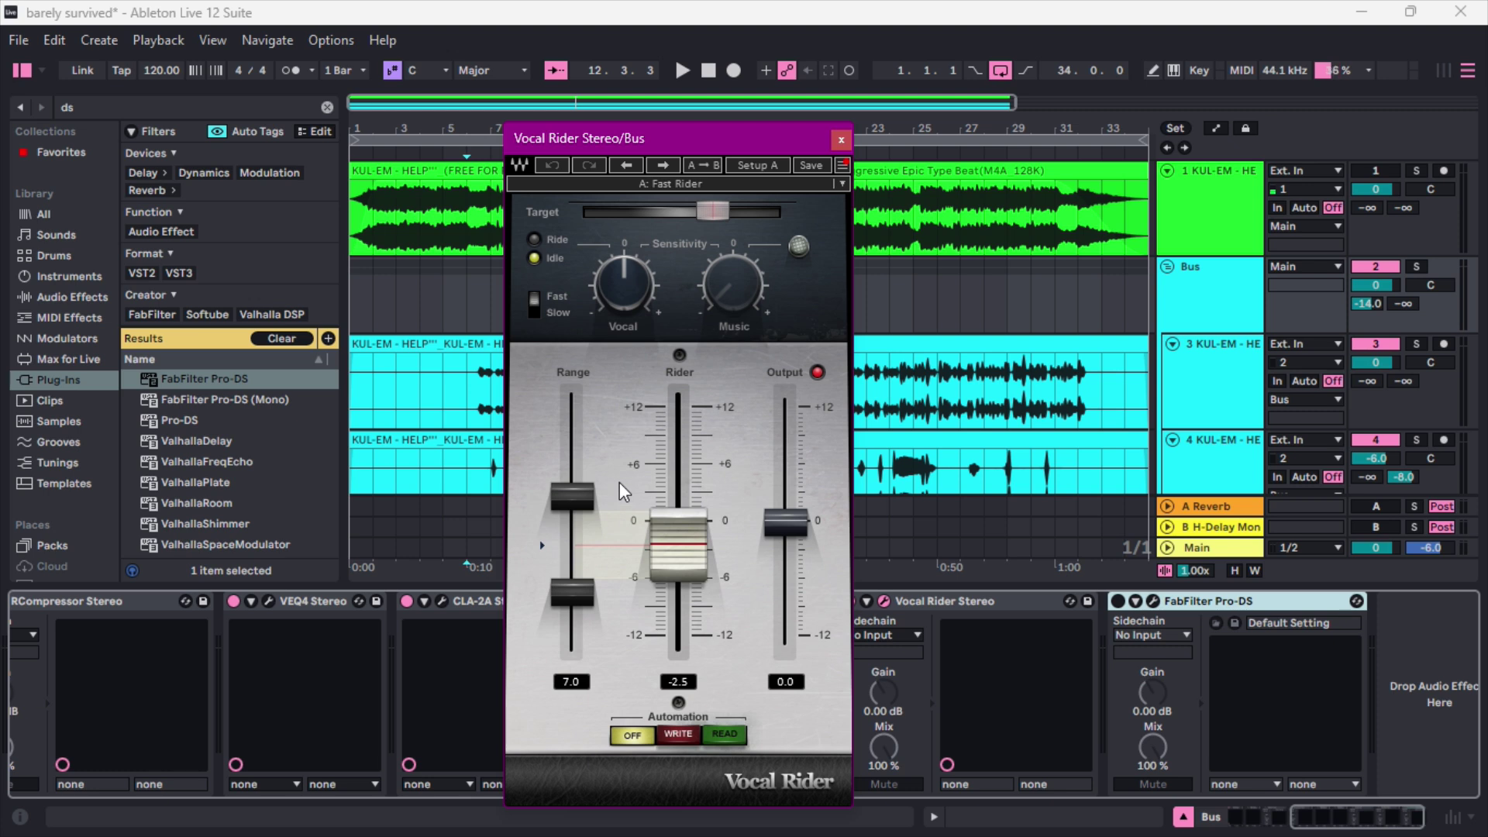
Play the vocals and compare them with Vocal Rider active and bypassed, leaving it on and closing its window
key("space")
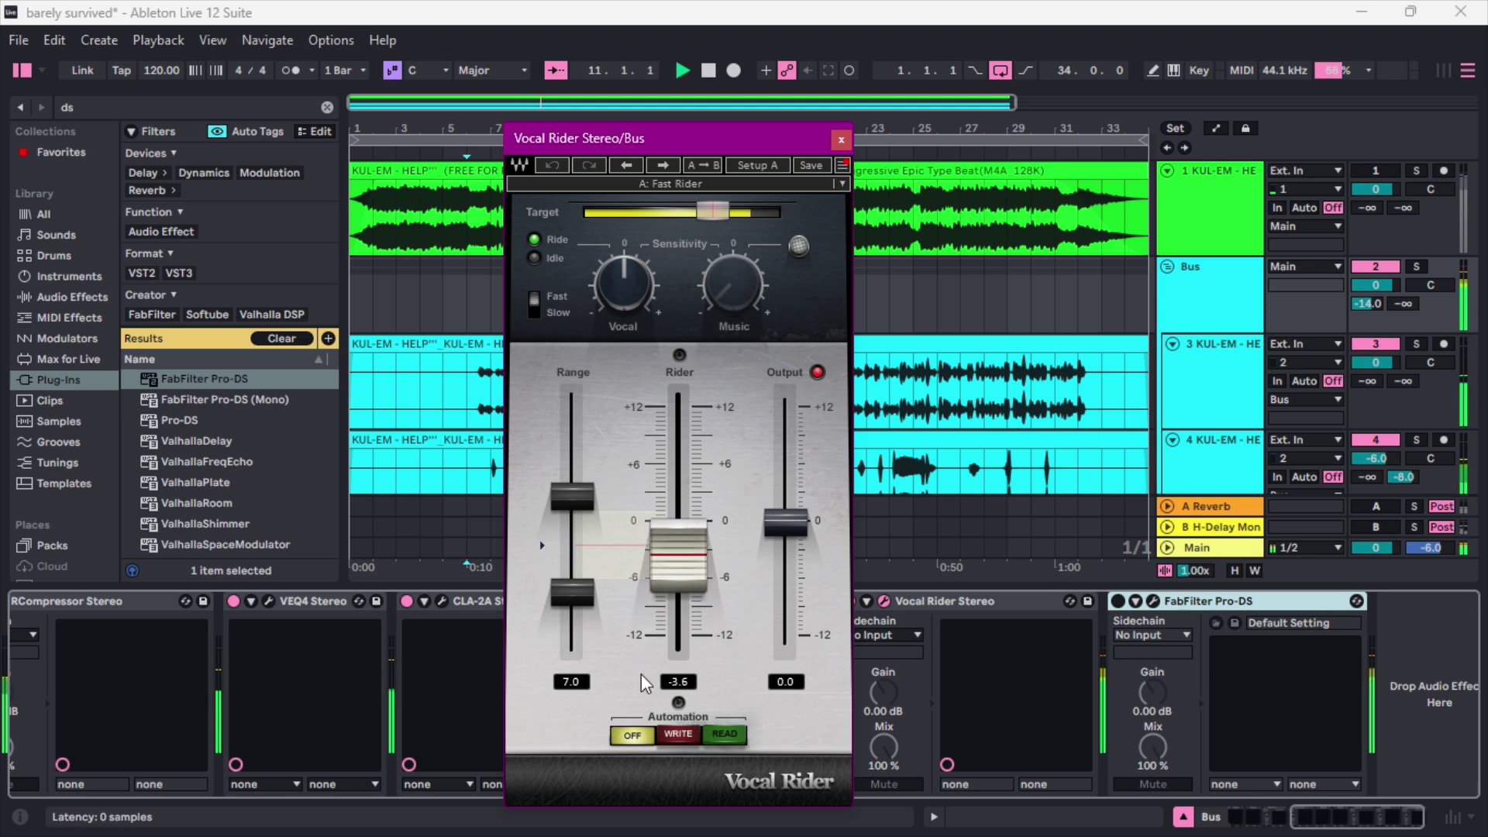
left_click_drag(687, 147, 592, 149)
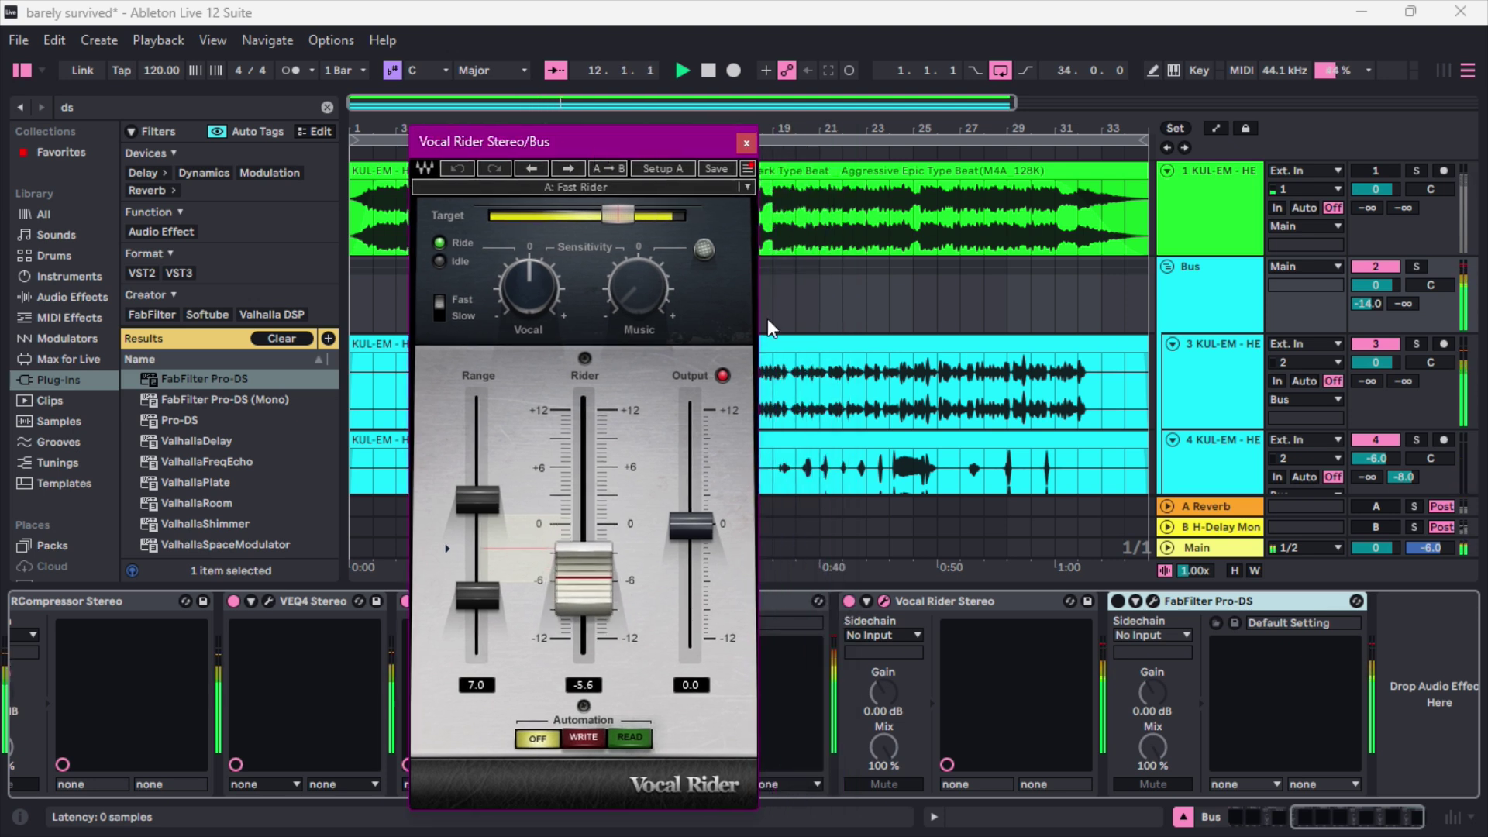
left_click(848, 602)
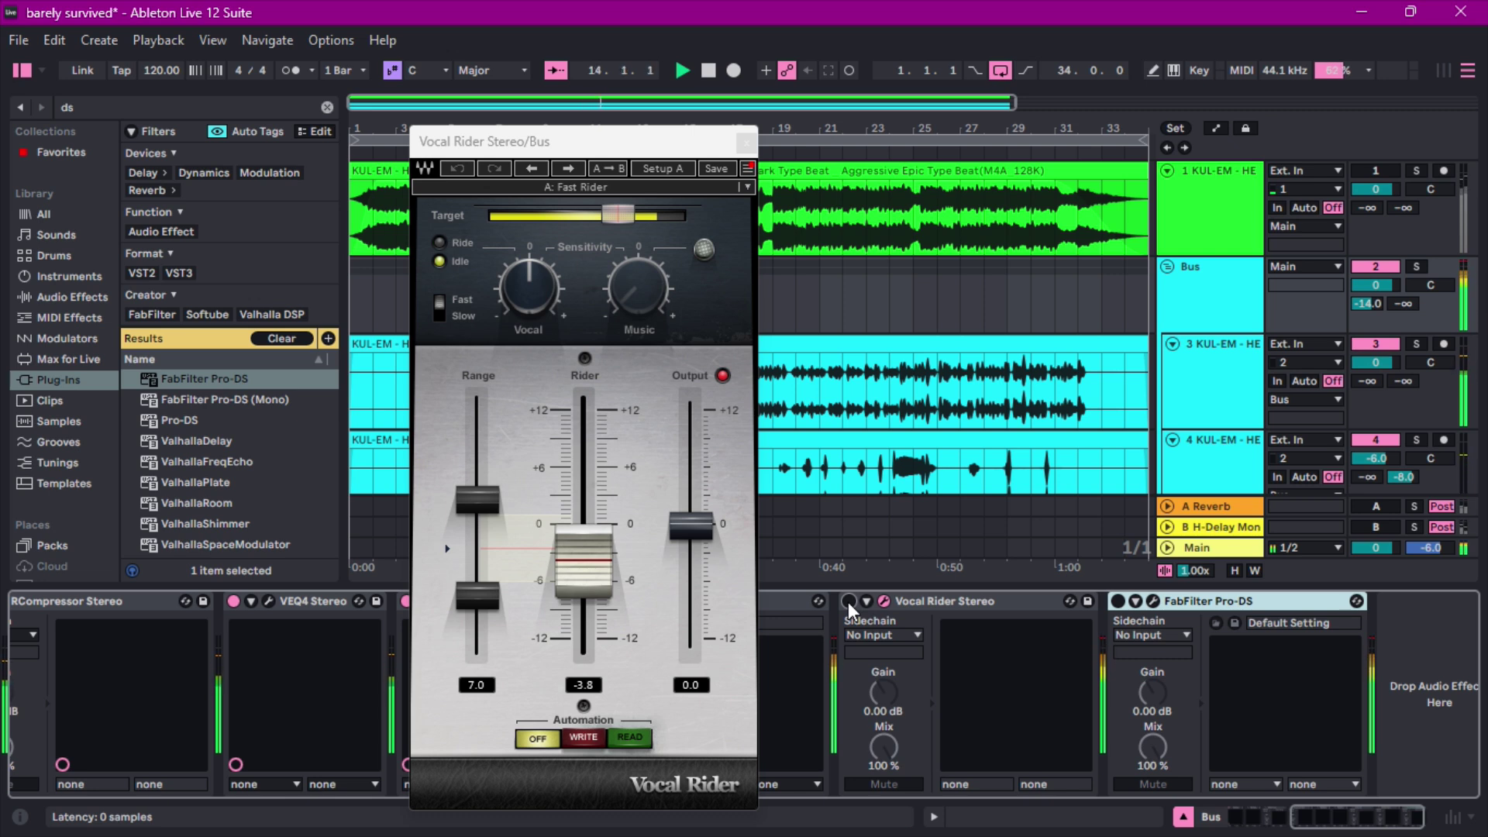
left_click(848, 601)
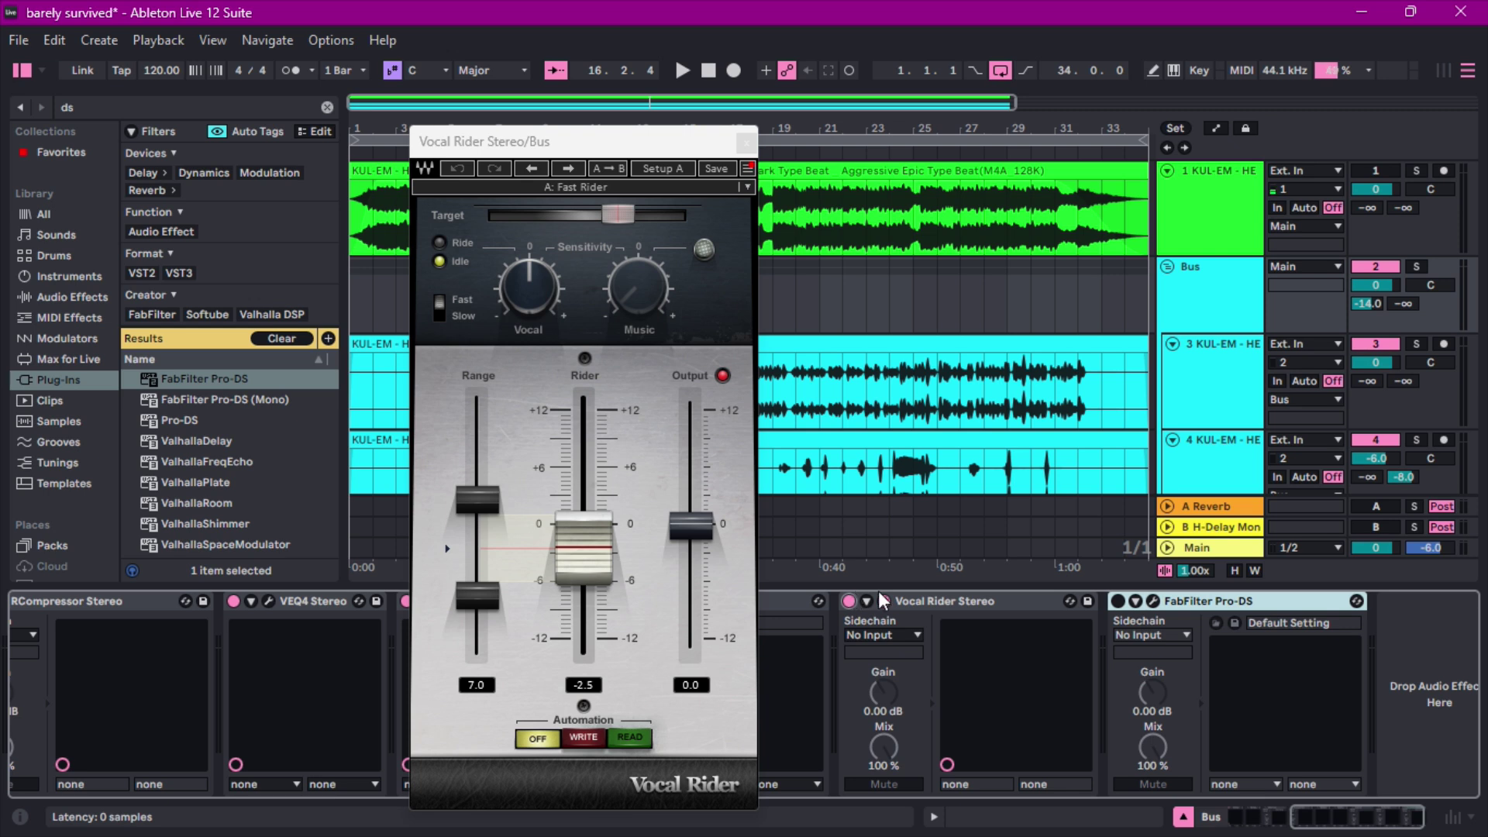
left_click(744, 144)
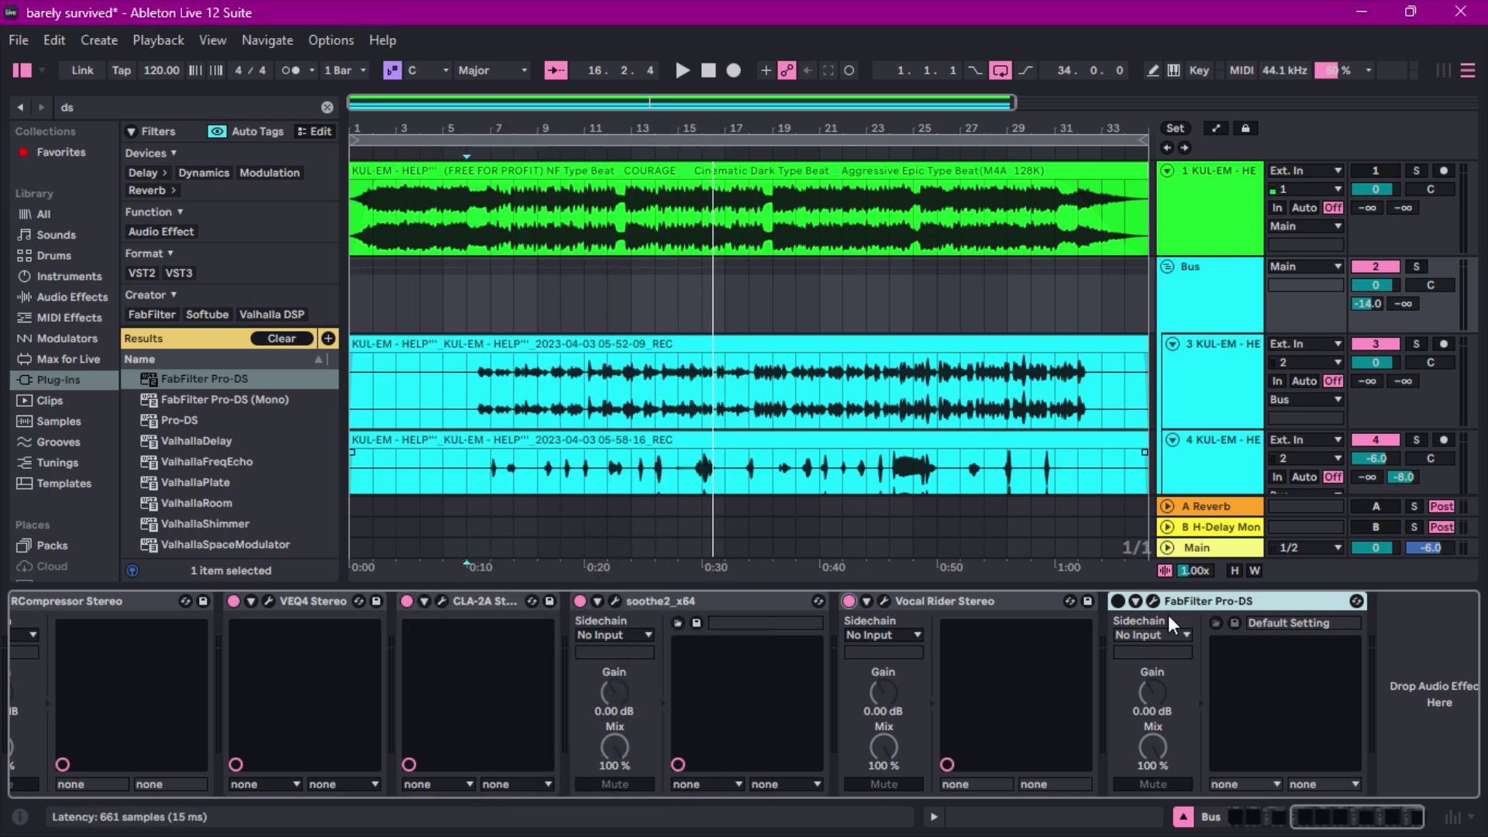
Enable FabFilter Pro-DS on the bus and audition its detected sibilance during playback, switching the audition off and closing its window
left_click(1117, 601)
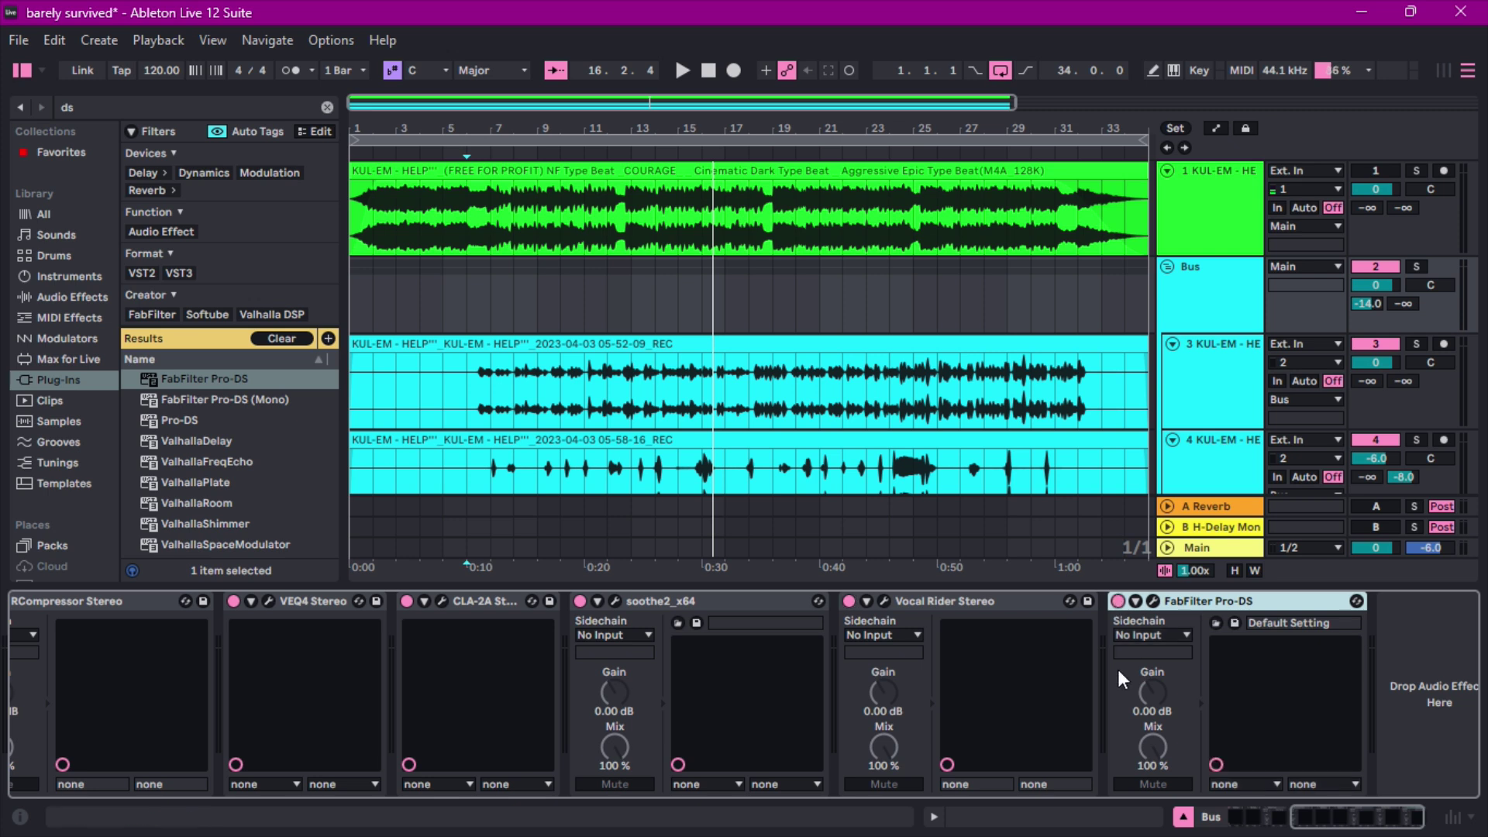
left_click(1153, 602)
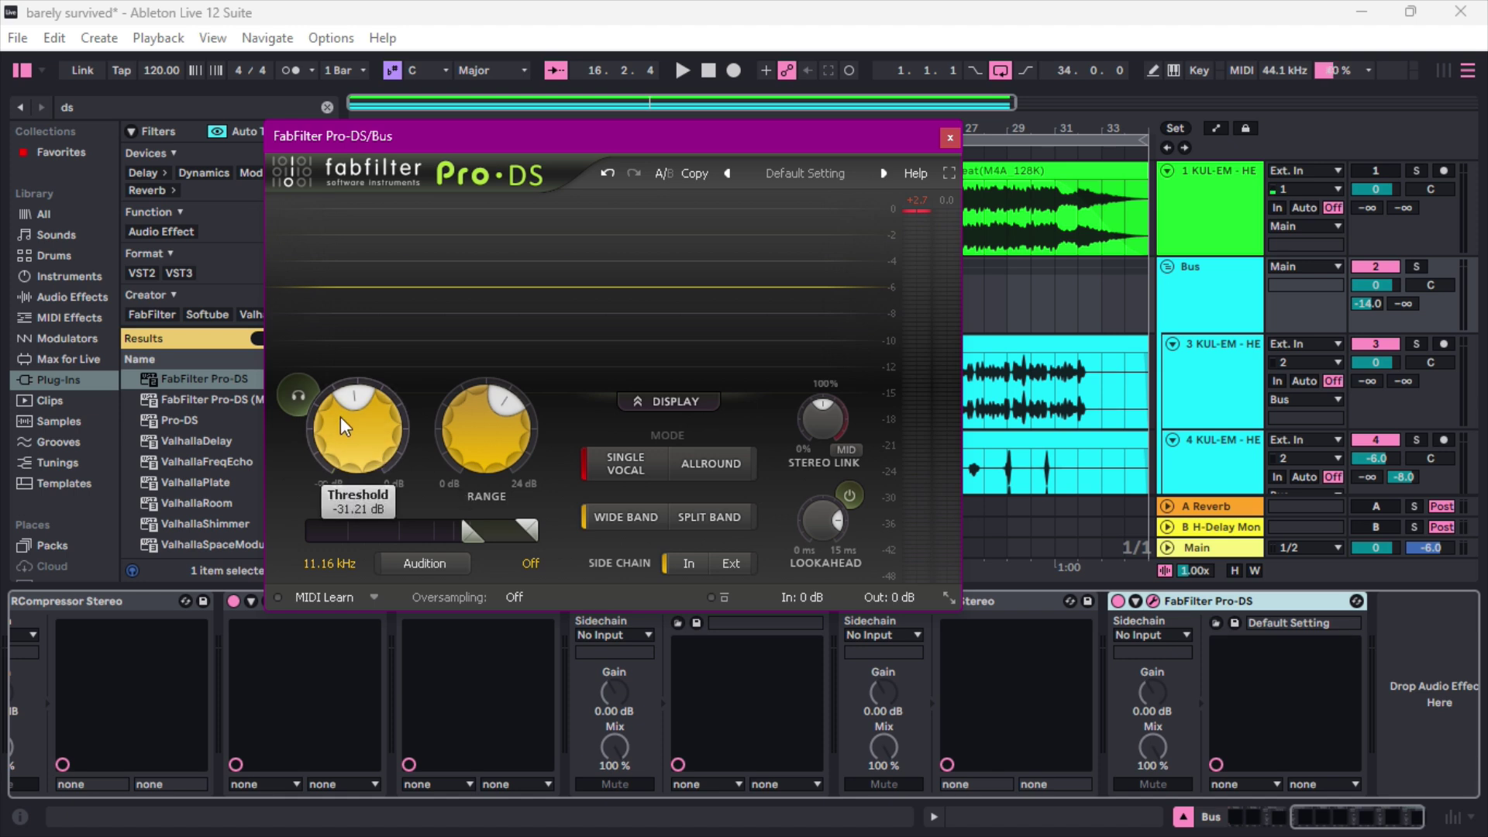
key("space")
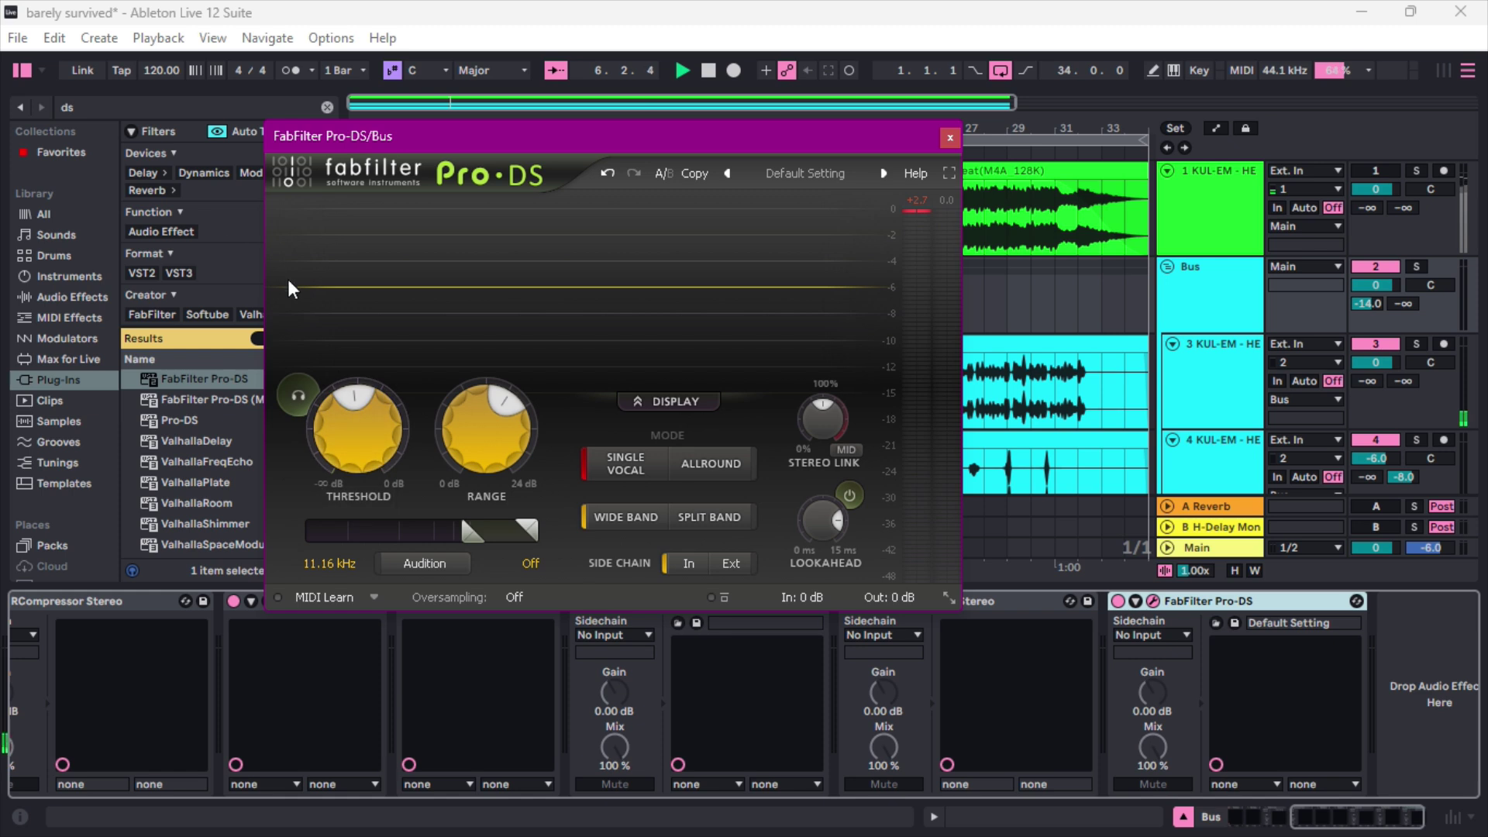
left_click(298, 396)
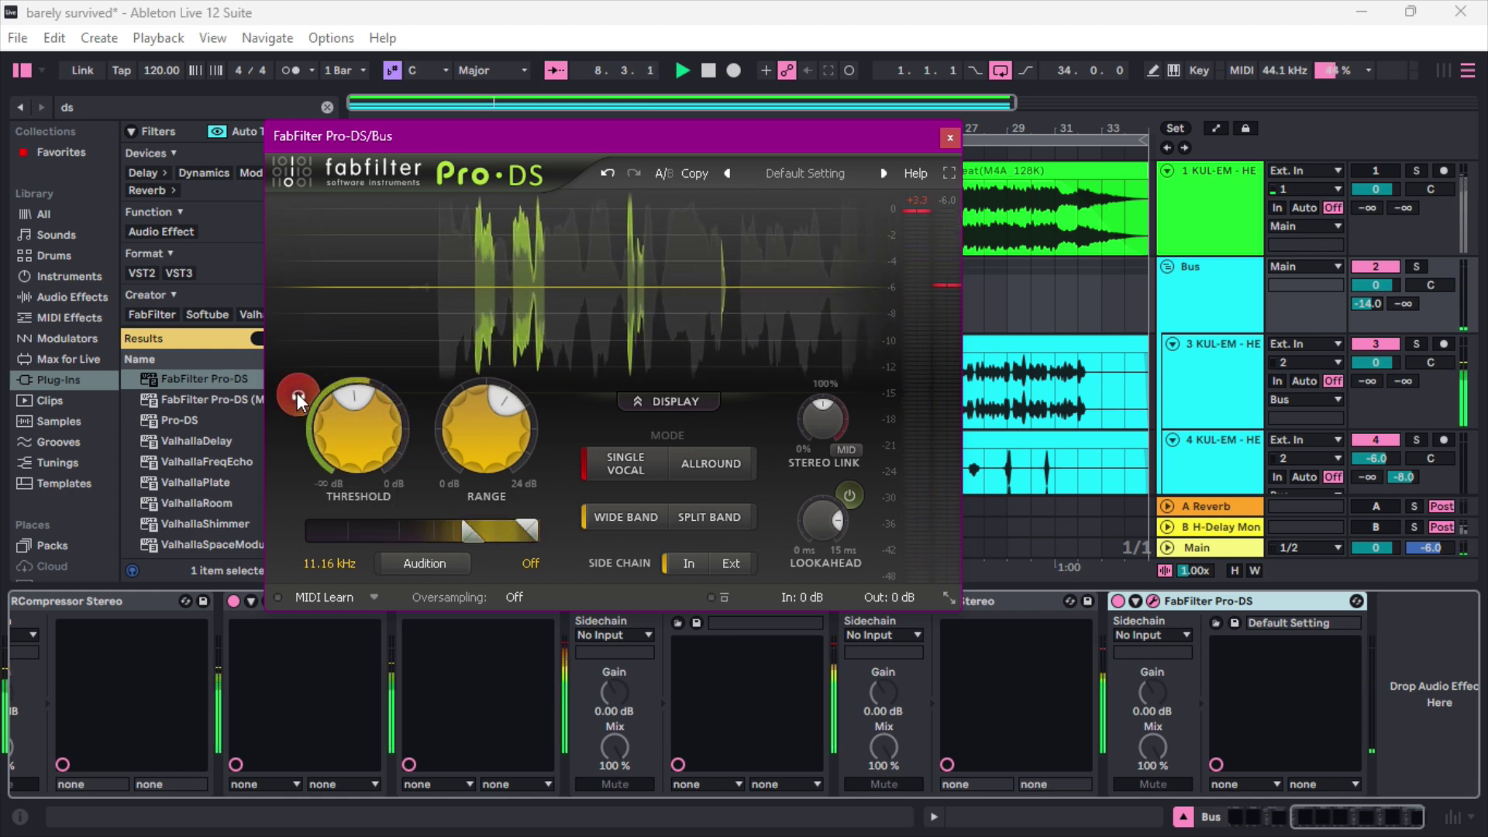
left_click(299, 396)
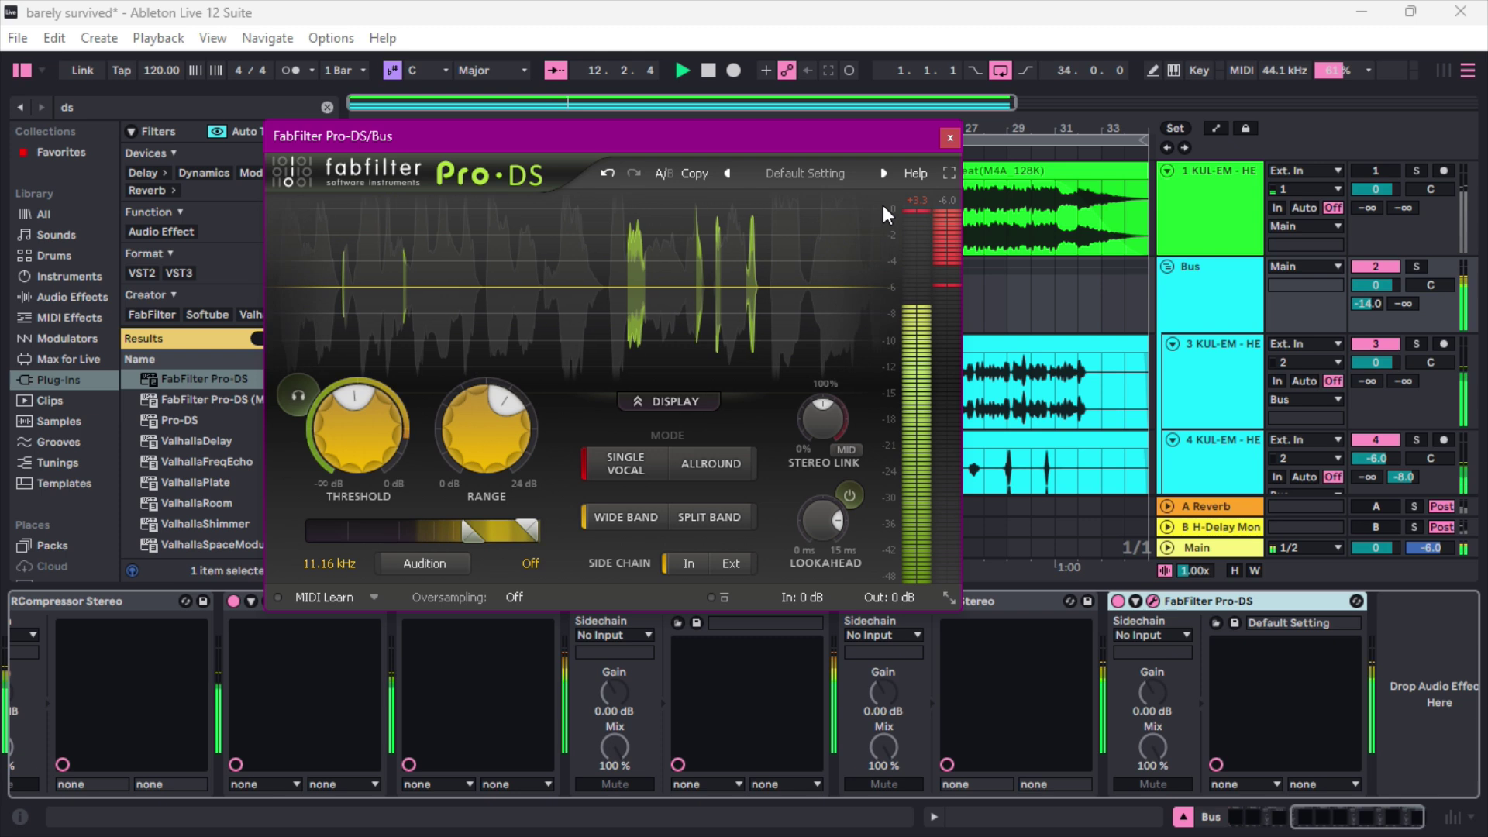
left_click(948, 140)
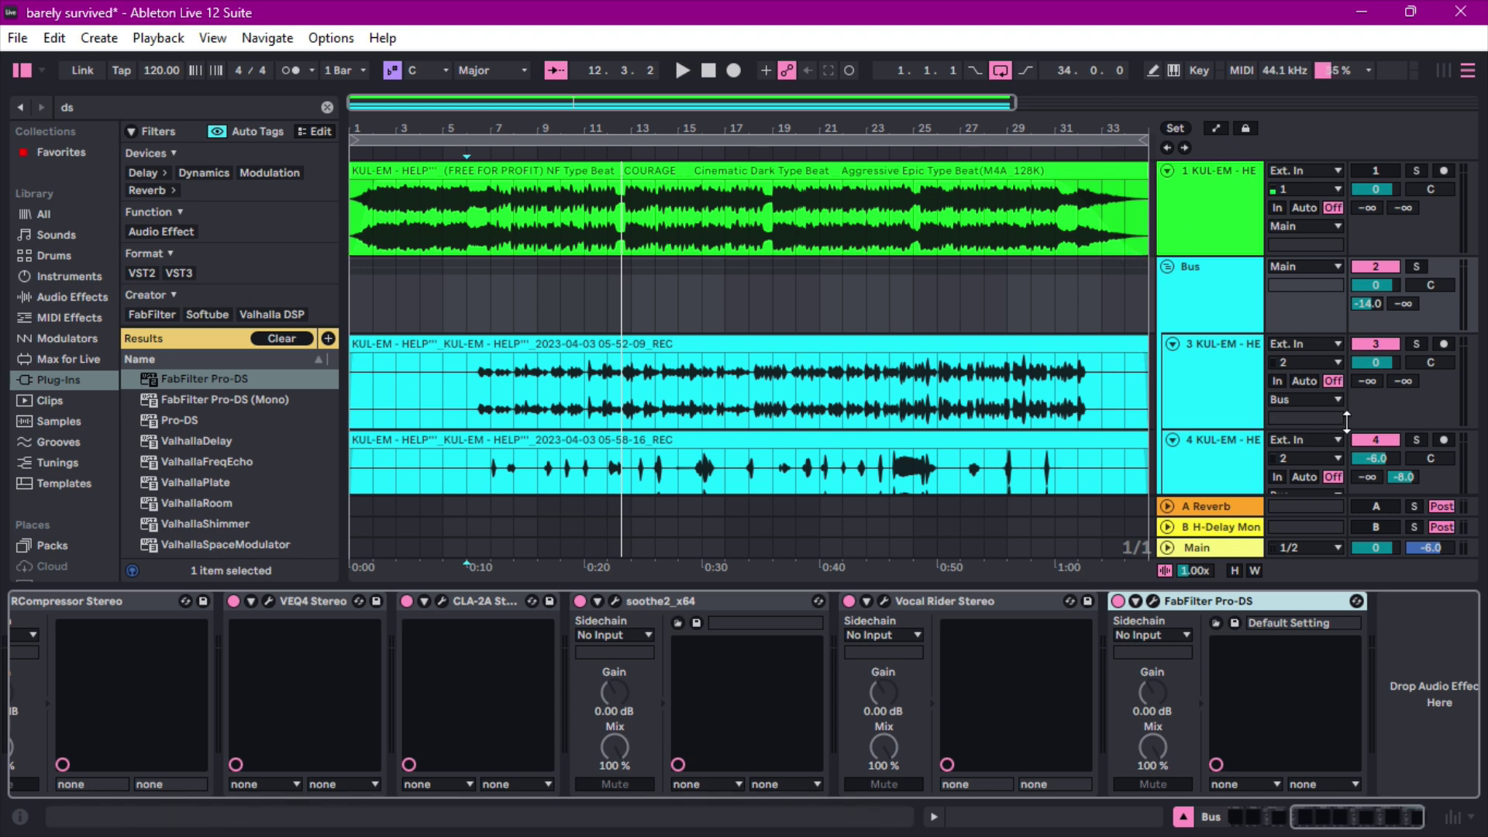
Unmute the beat on track 1 and play it together with the processed vocals
left_click(1368, 174)
key("space")
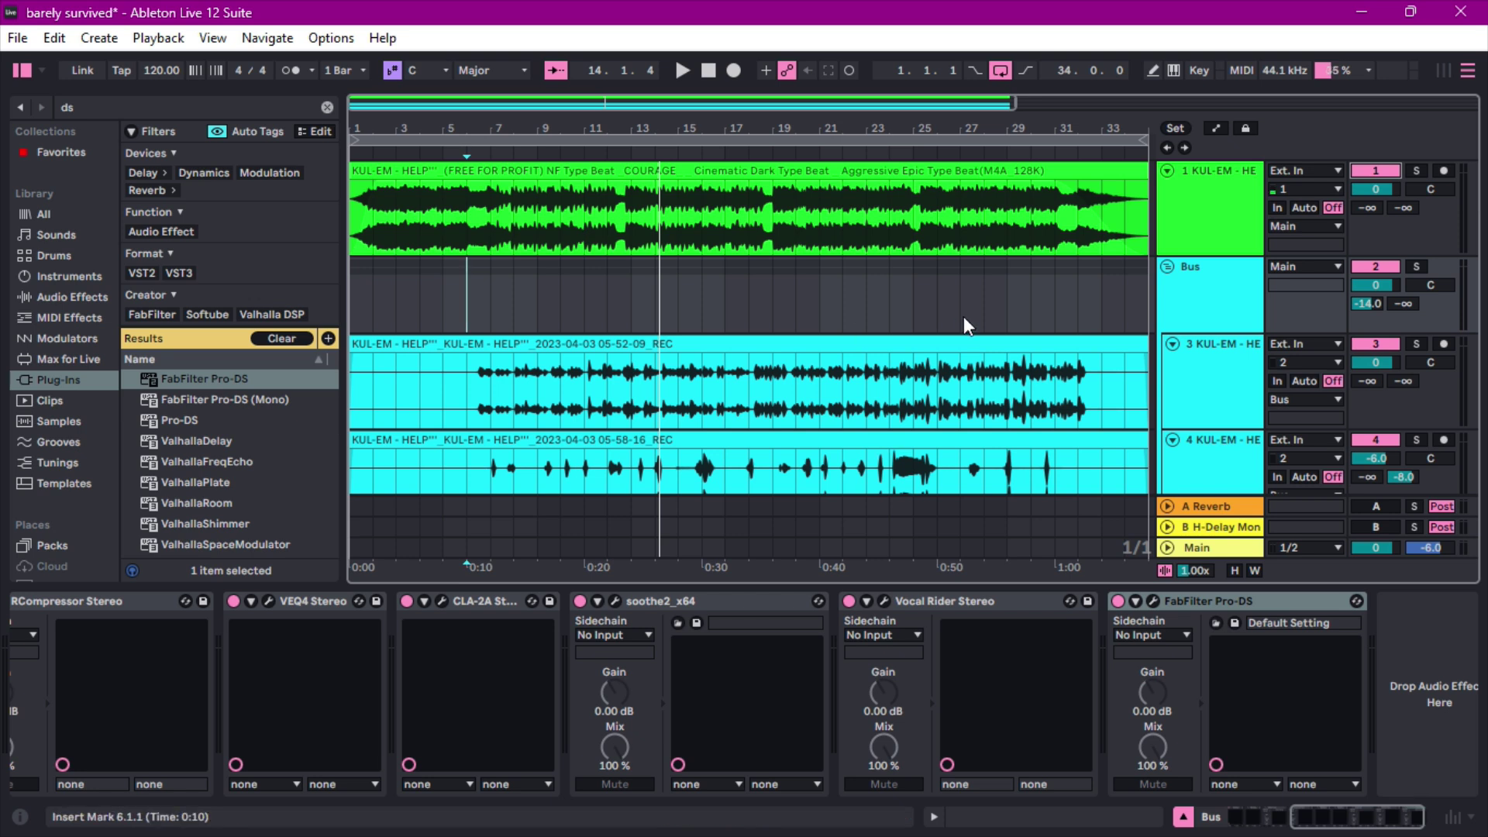
Select track 4, the second vocal recording, to show its LALA and RVerb Stereo effects chain
scroll(1013, 308, "down", 1)
scroll(1015, 314, "up", 1)
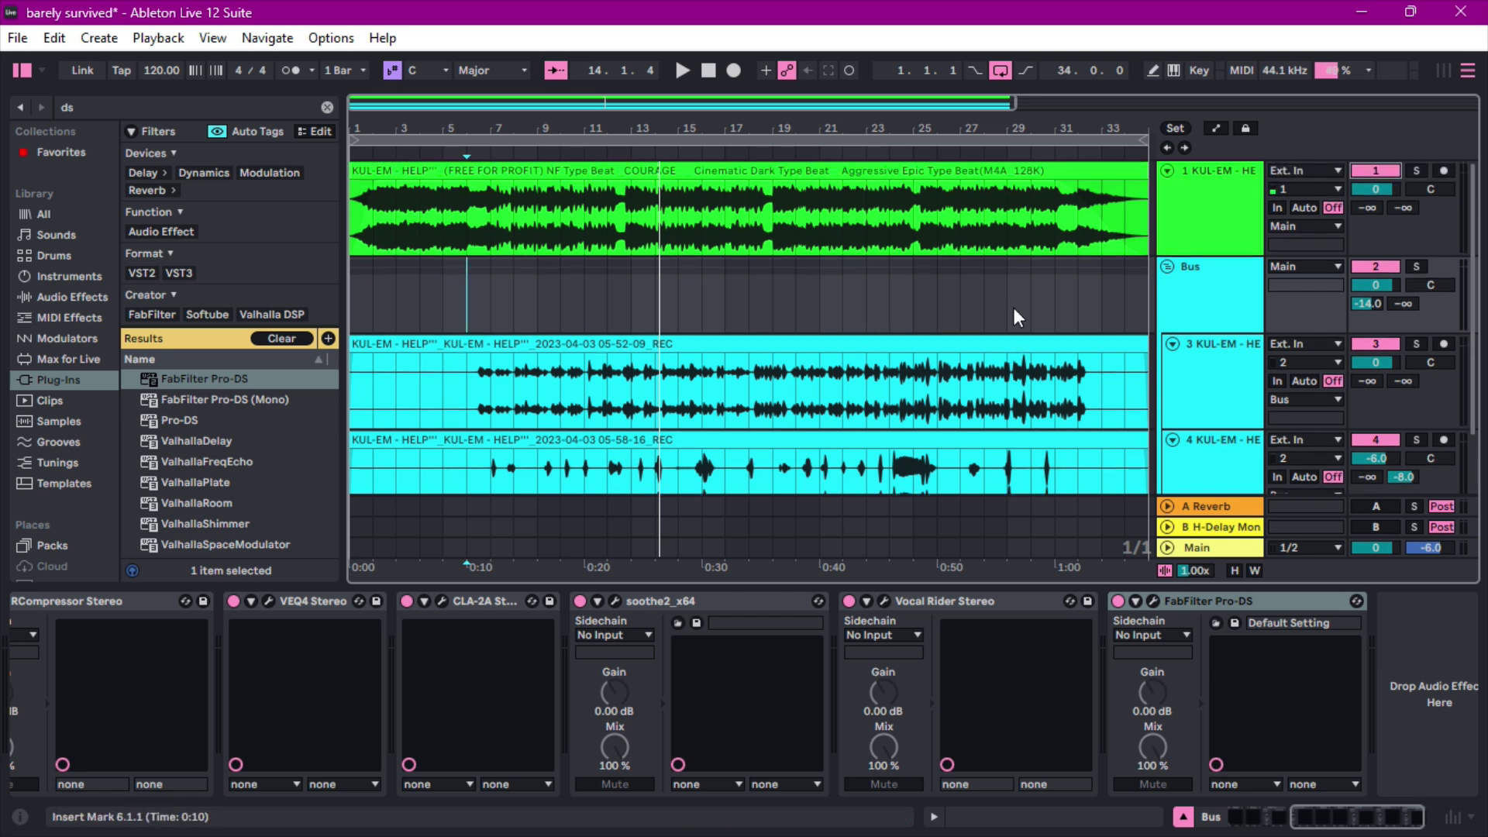
scroll(1100, 412, "down", 1)
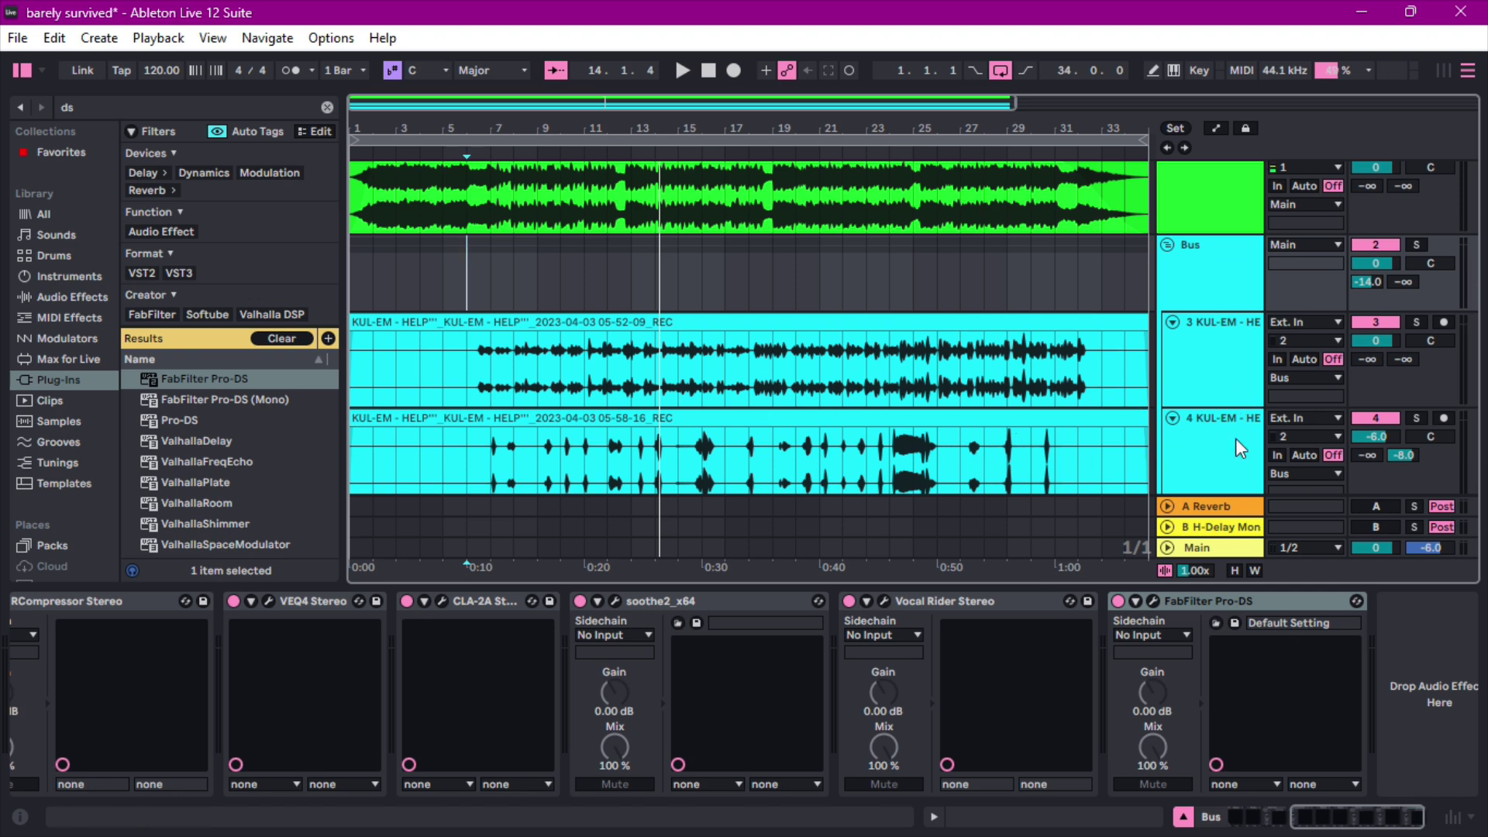
left_click(1220, 468)
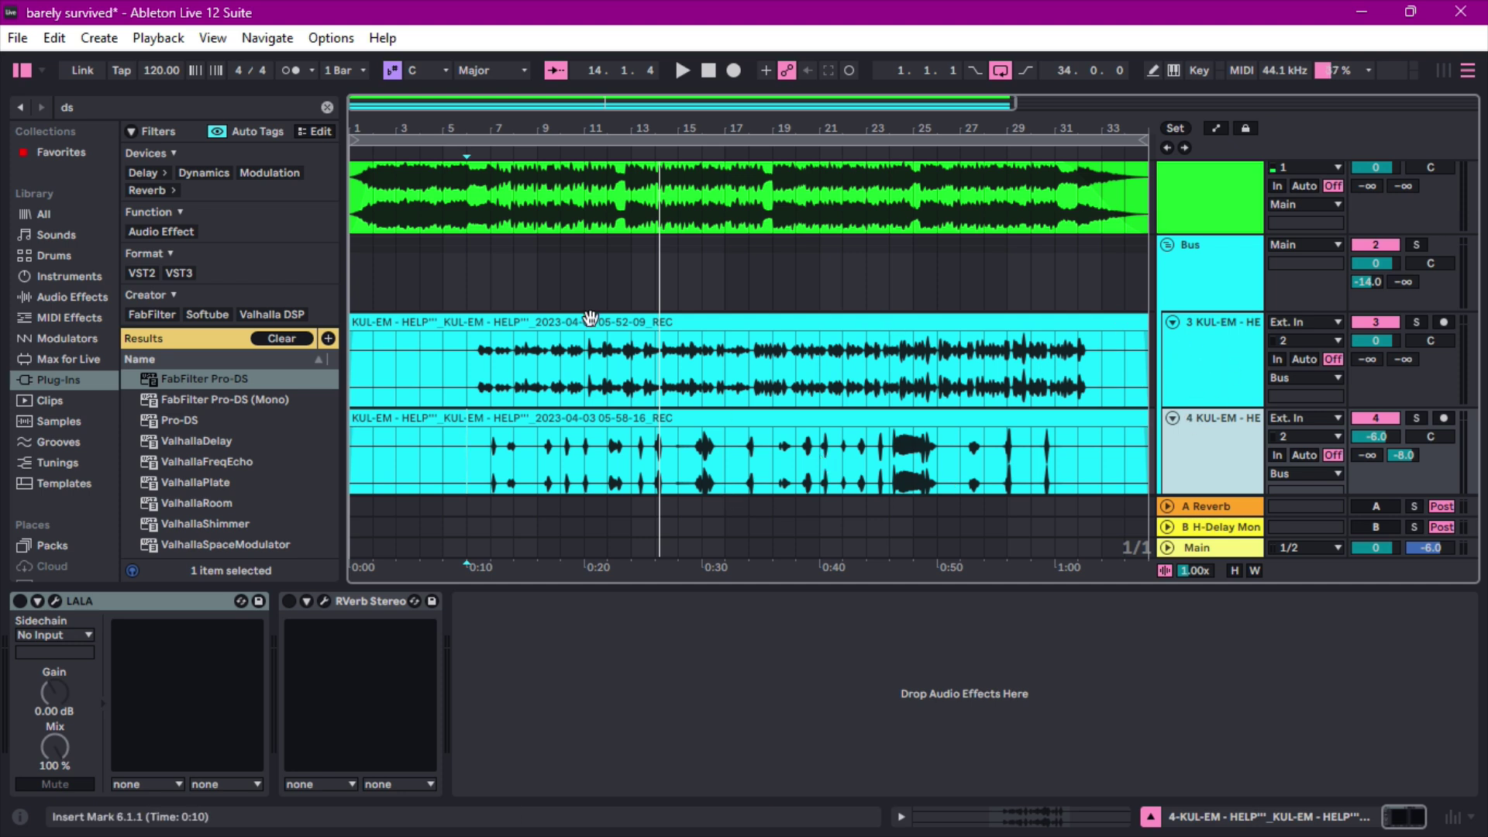
Enable LALA on track 4, play the song with its compressor window open, and close the window
left_click(15, 602)
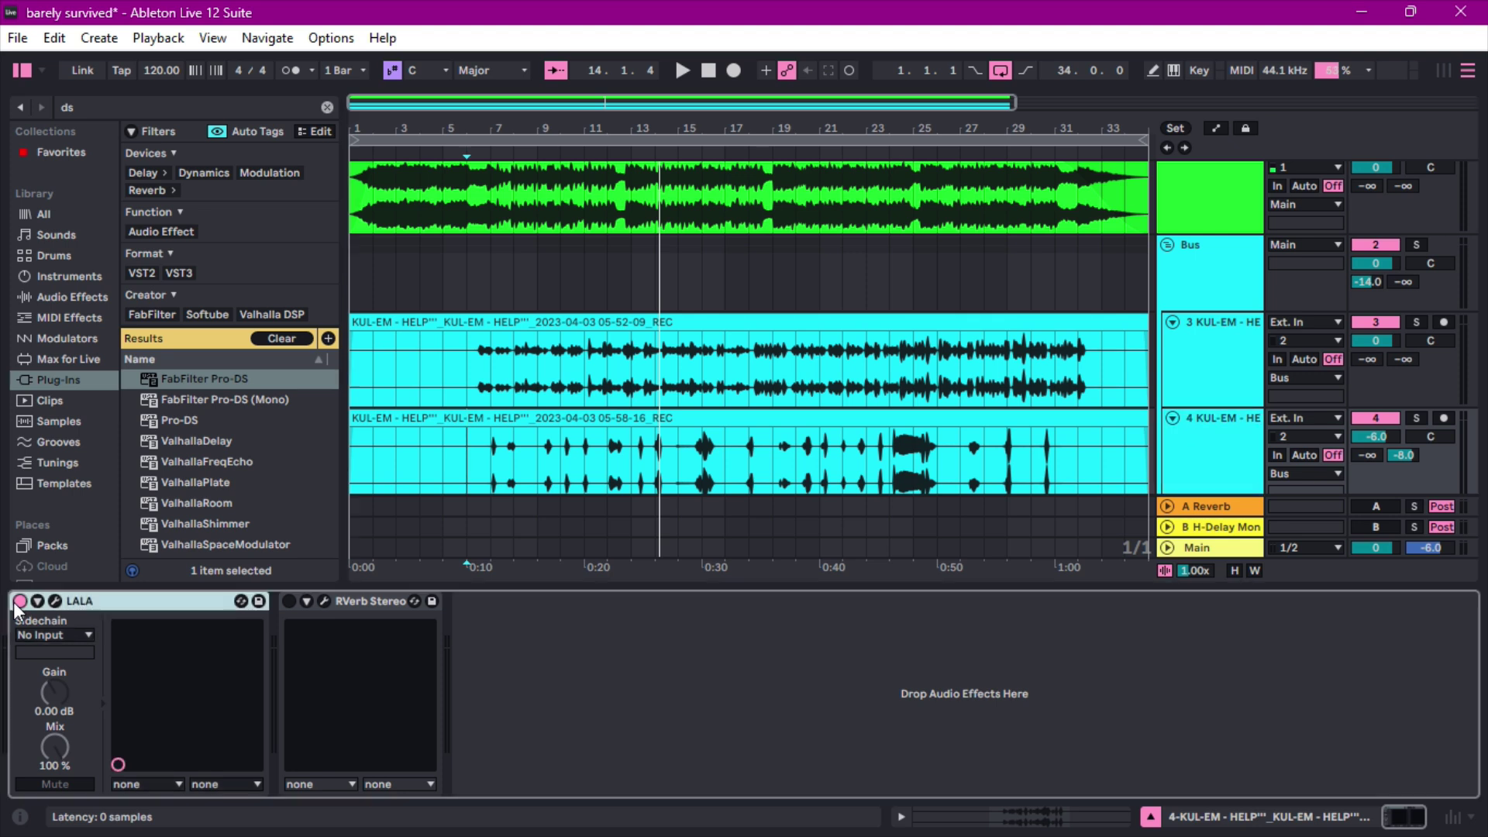
left_click(54, 601)
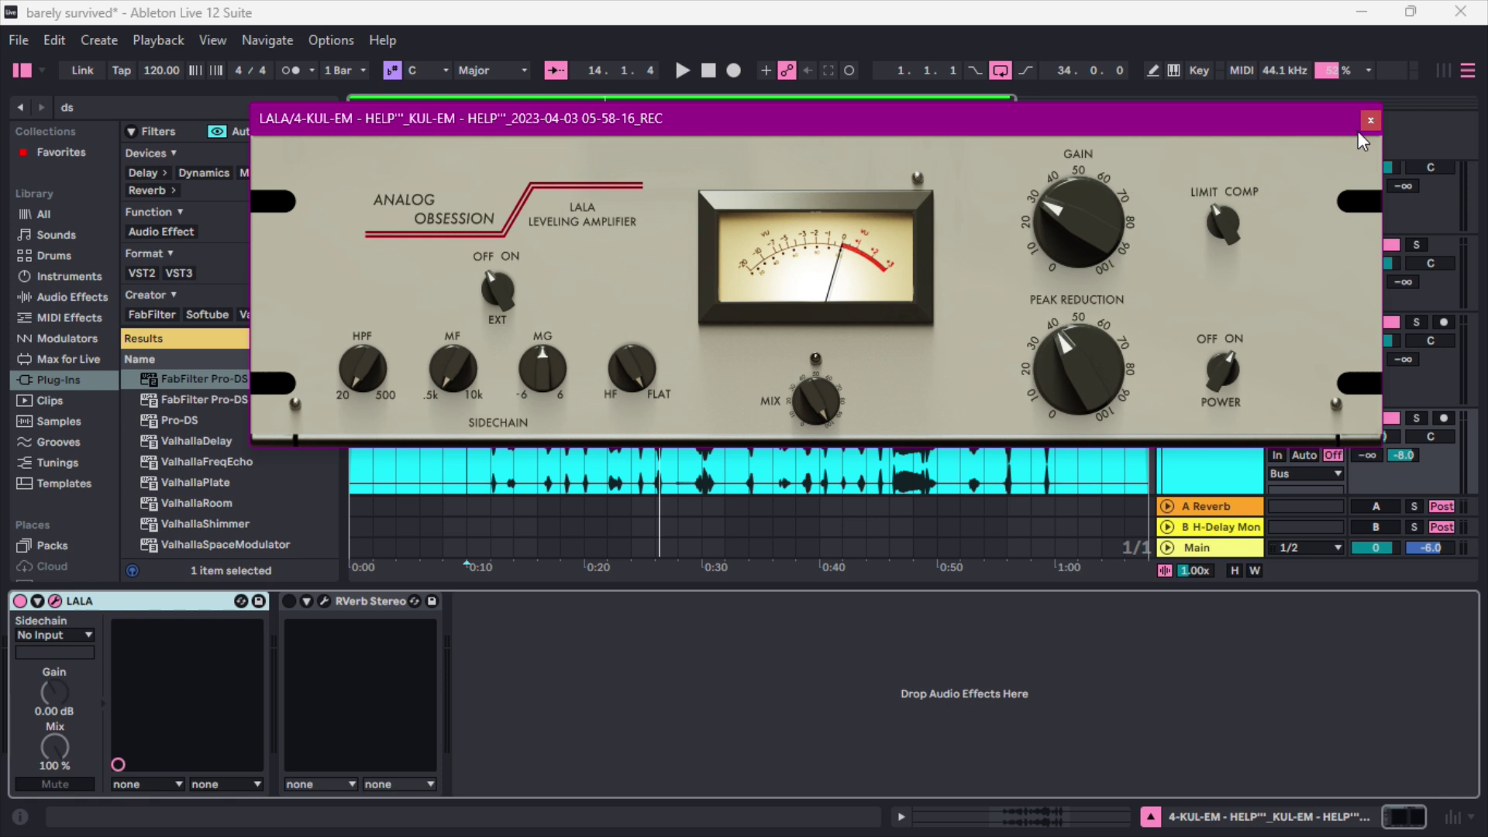
key("space")
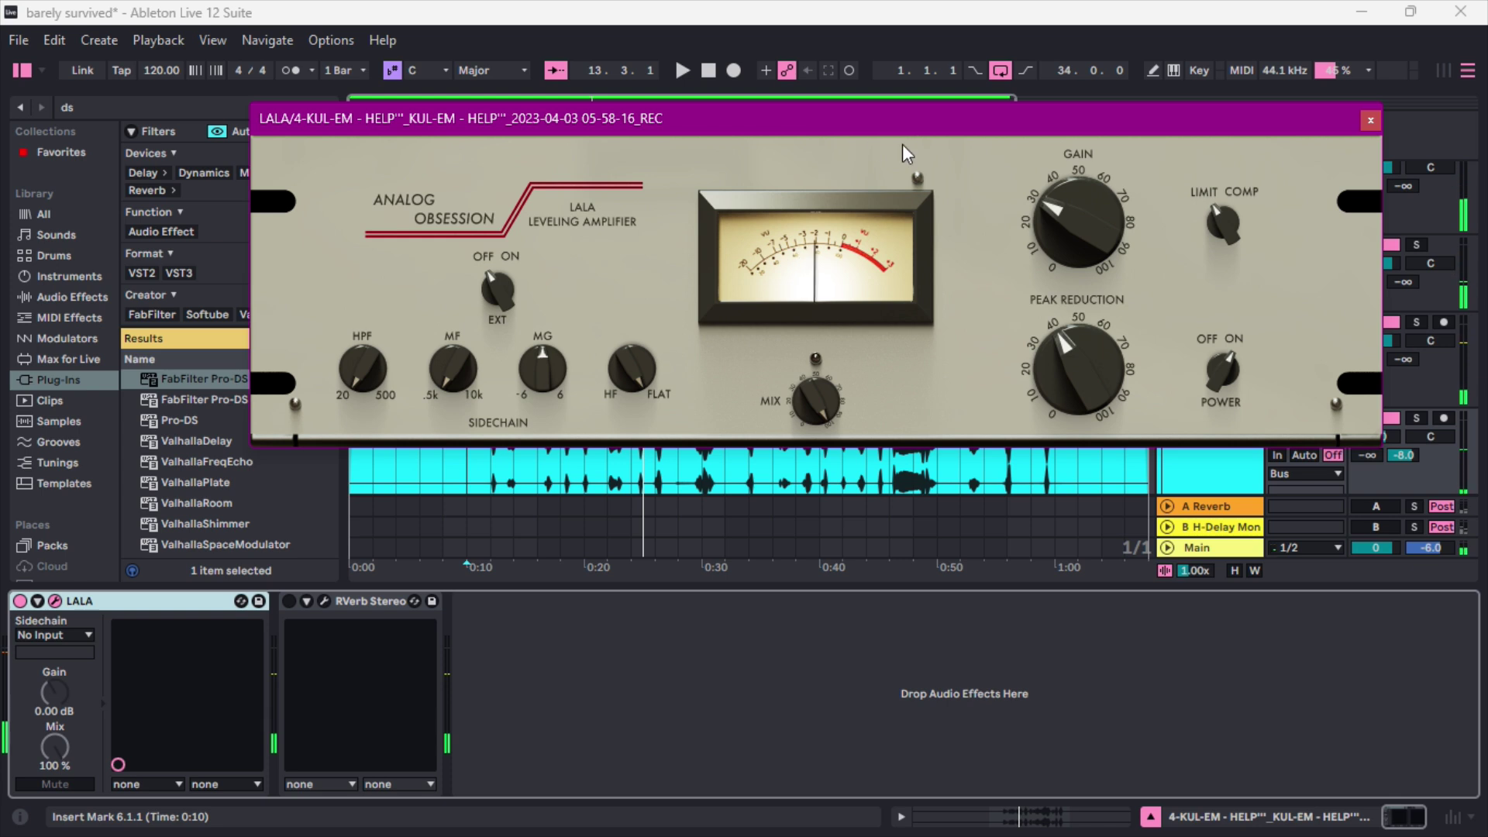
left_click_drag(947, 123, 951, 234)
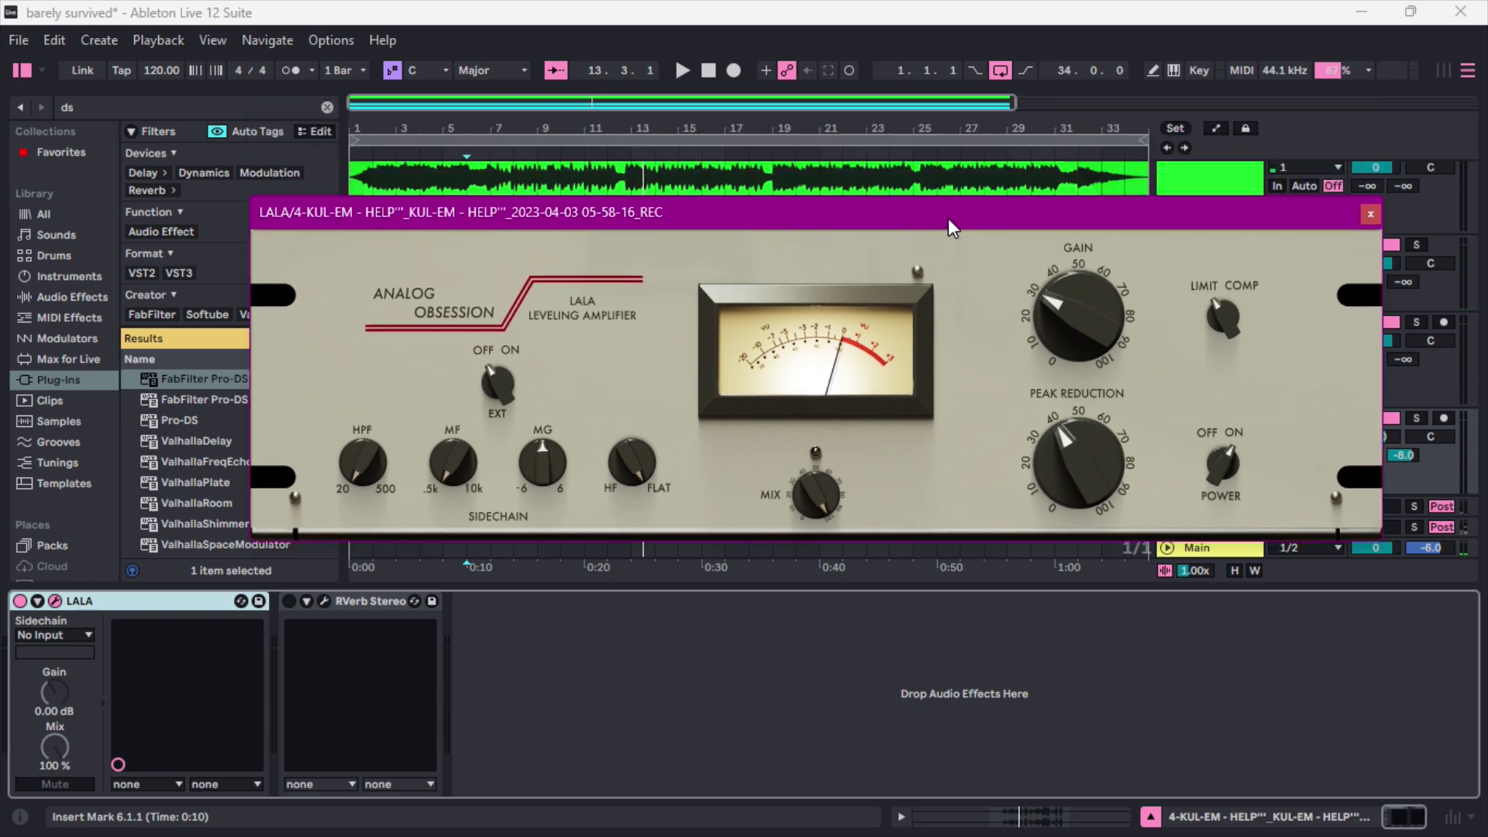
left_click(1371, 223)
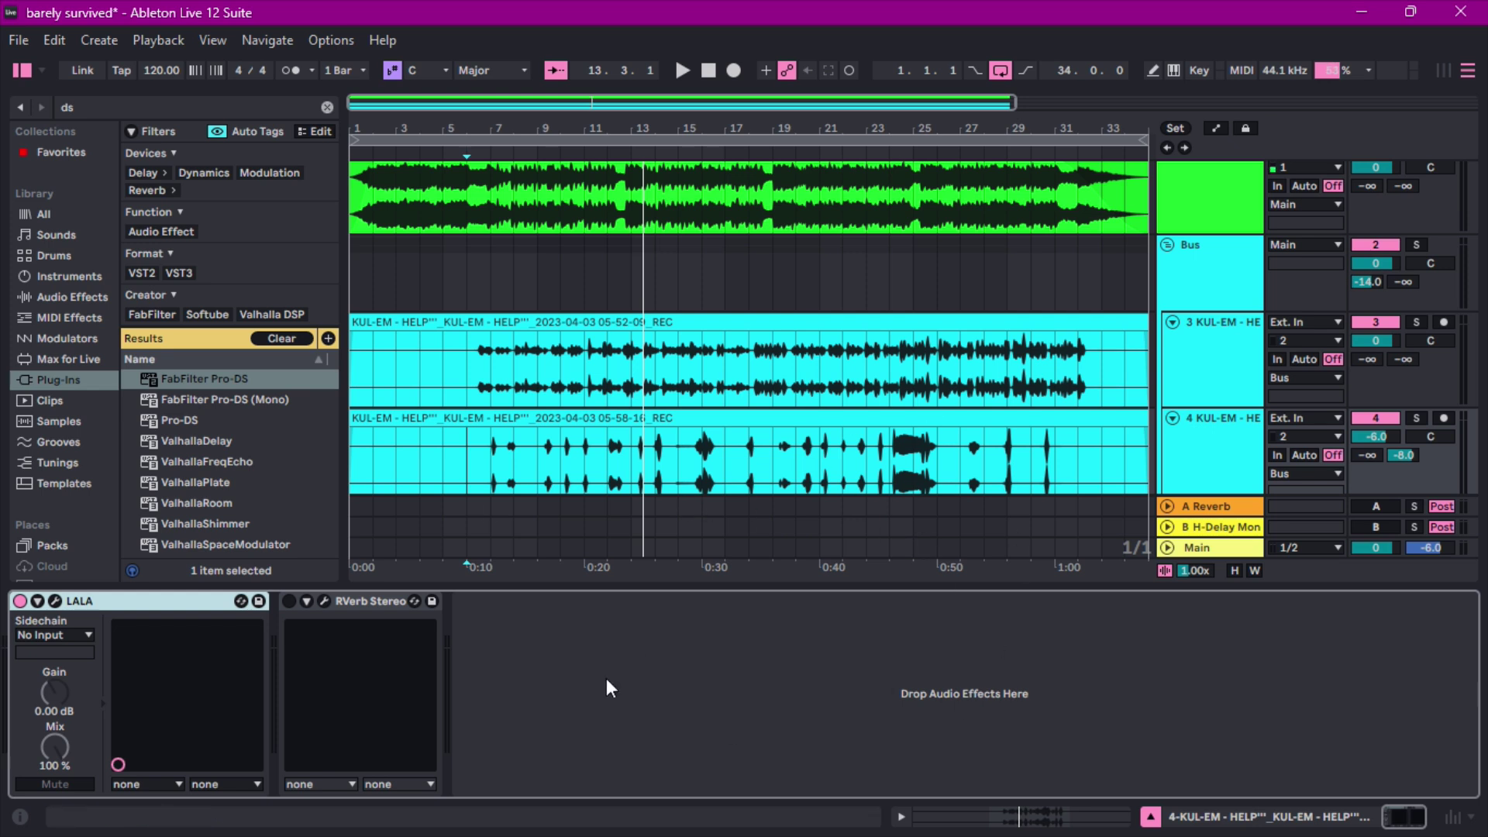
Enable RVerb Stereo on track 4 and open its window to show the Hall 1 reverb settings
left_click(289, 599)
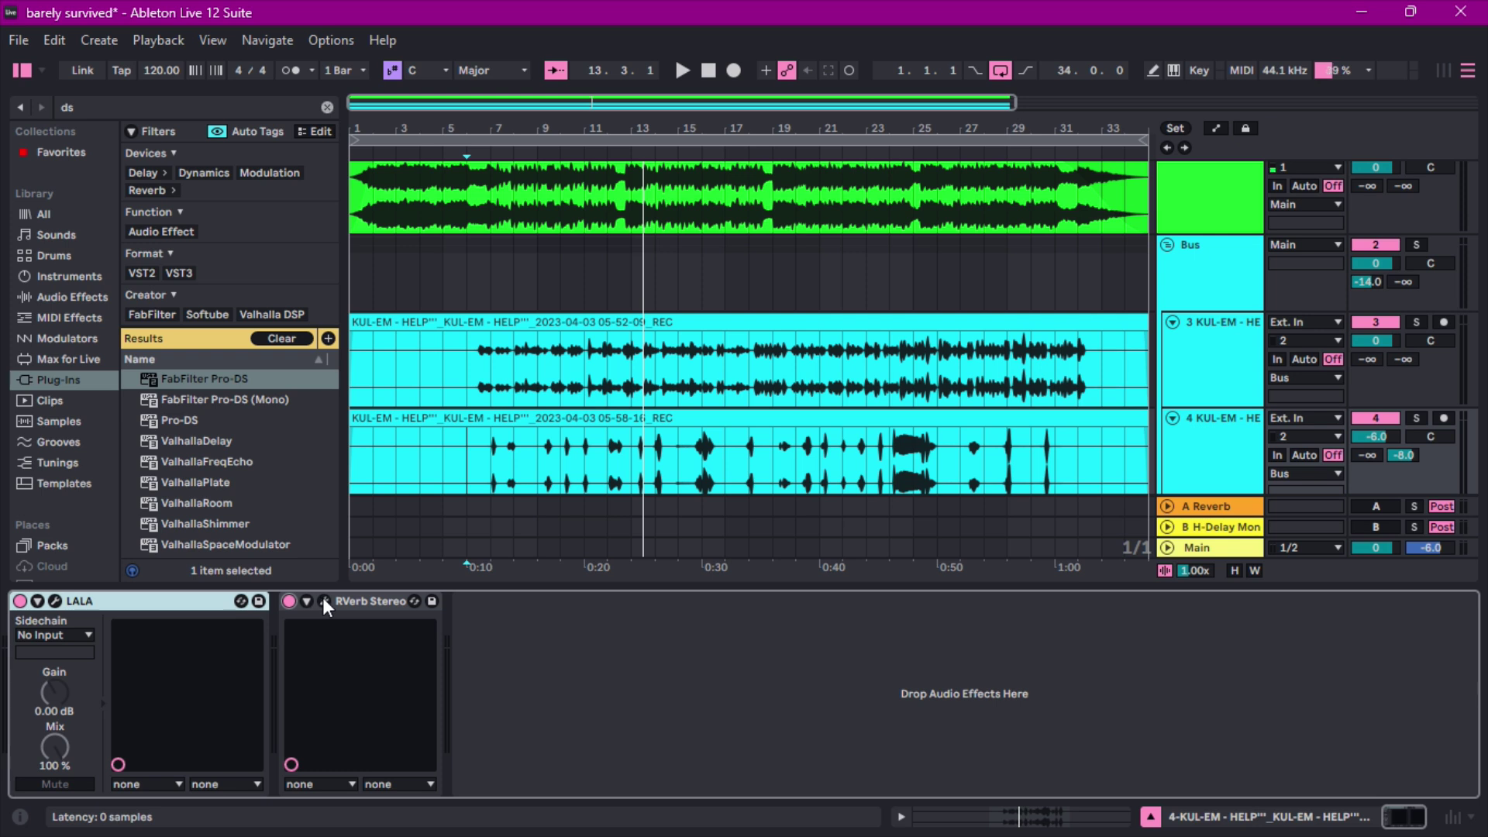
left_click(324, 602)
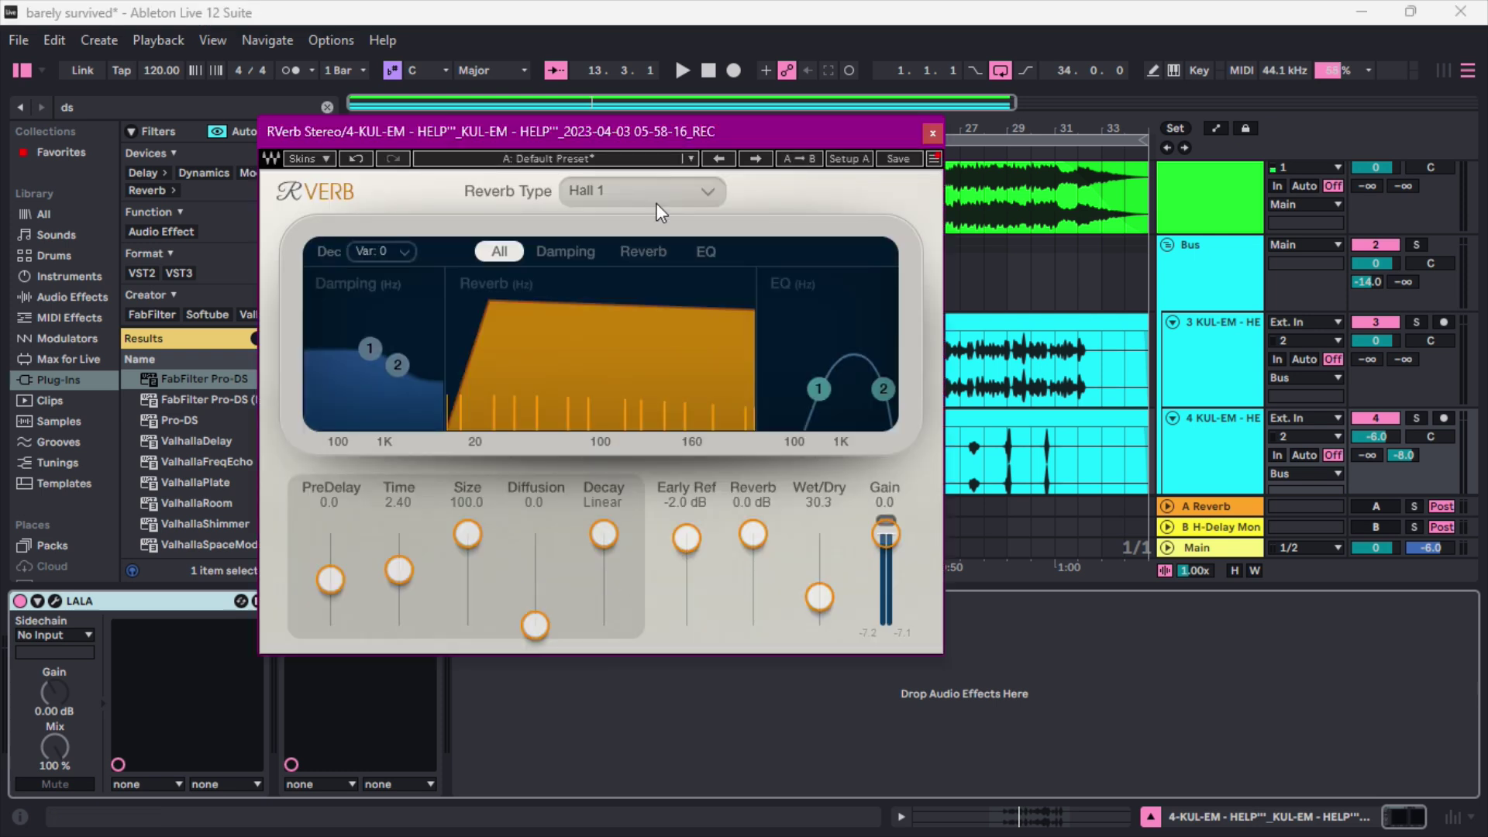
left_click_drag(649, 133, 767, 194)
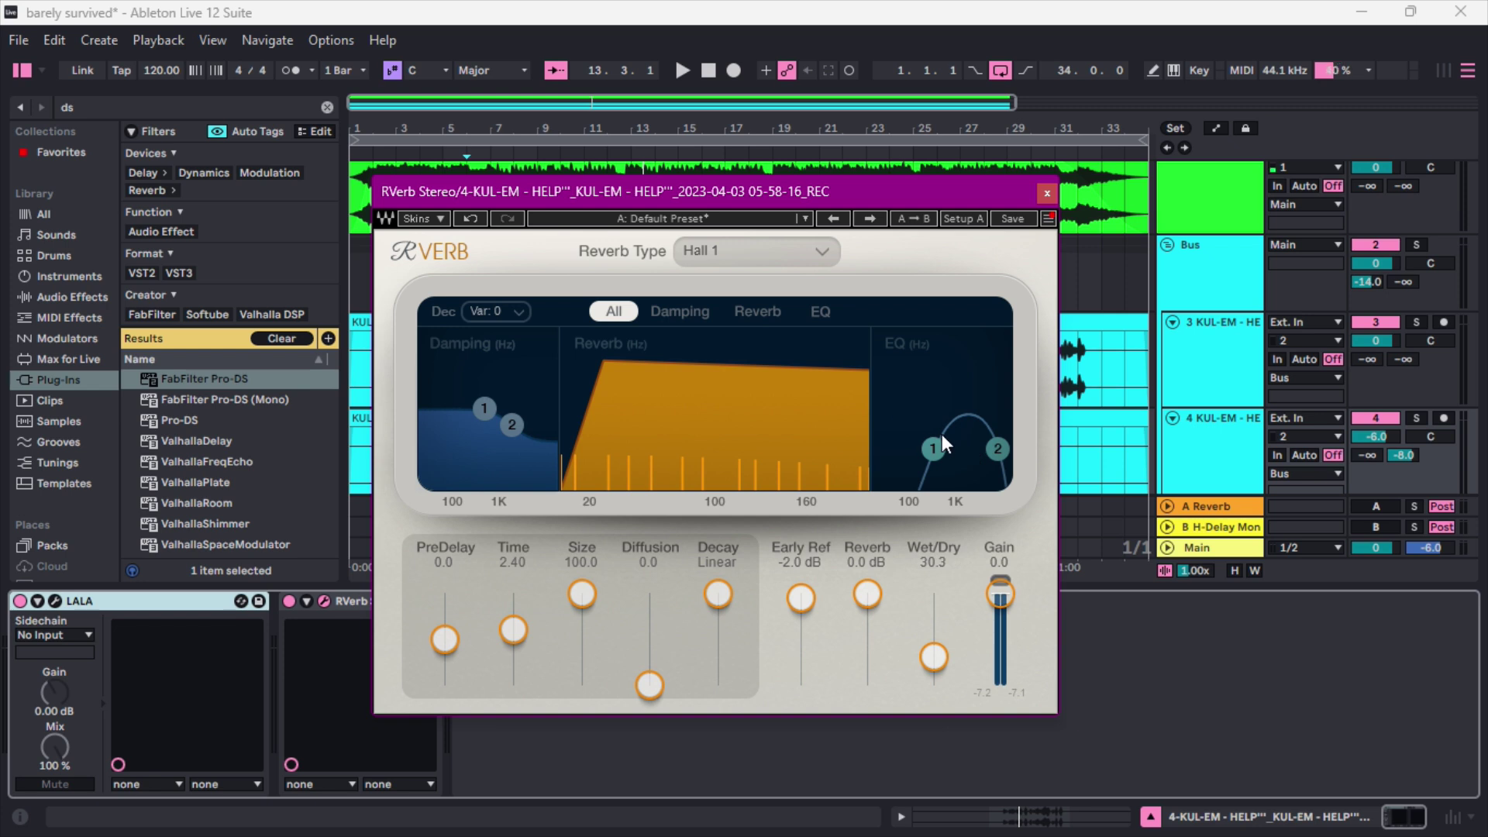
Mute the beat on track 1 and play the vocals while adjusting the RVerb EQ points, closing the RVerb window
scroll(1221, 366, "up", 1)
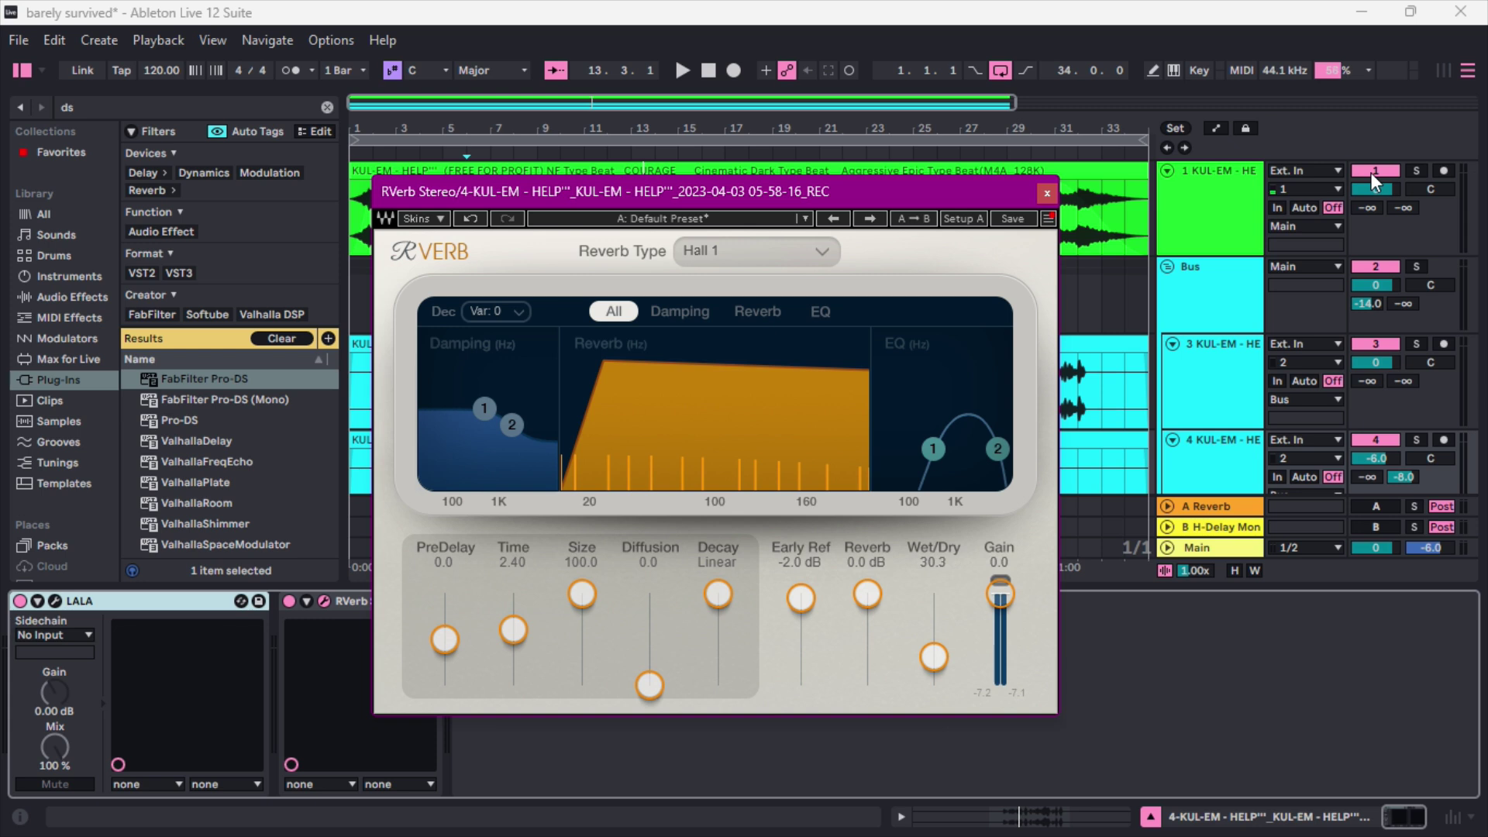
key("space")
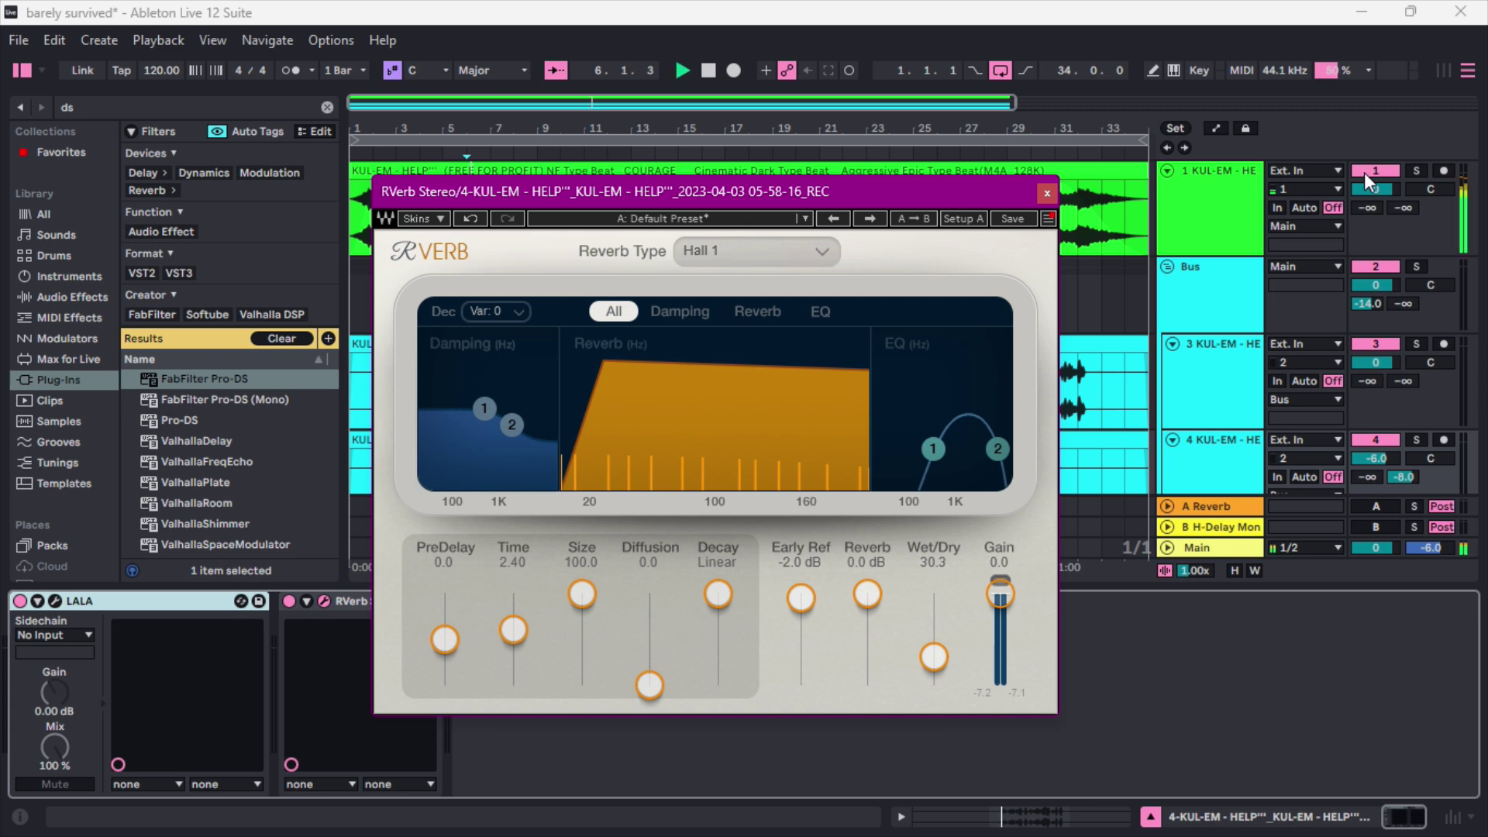
left_click(1359, 170)
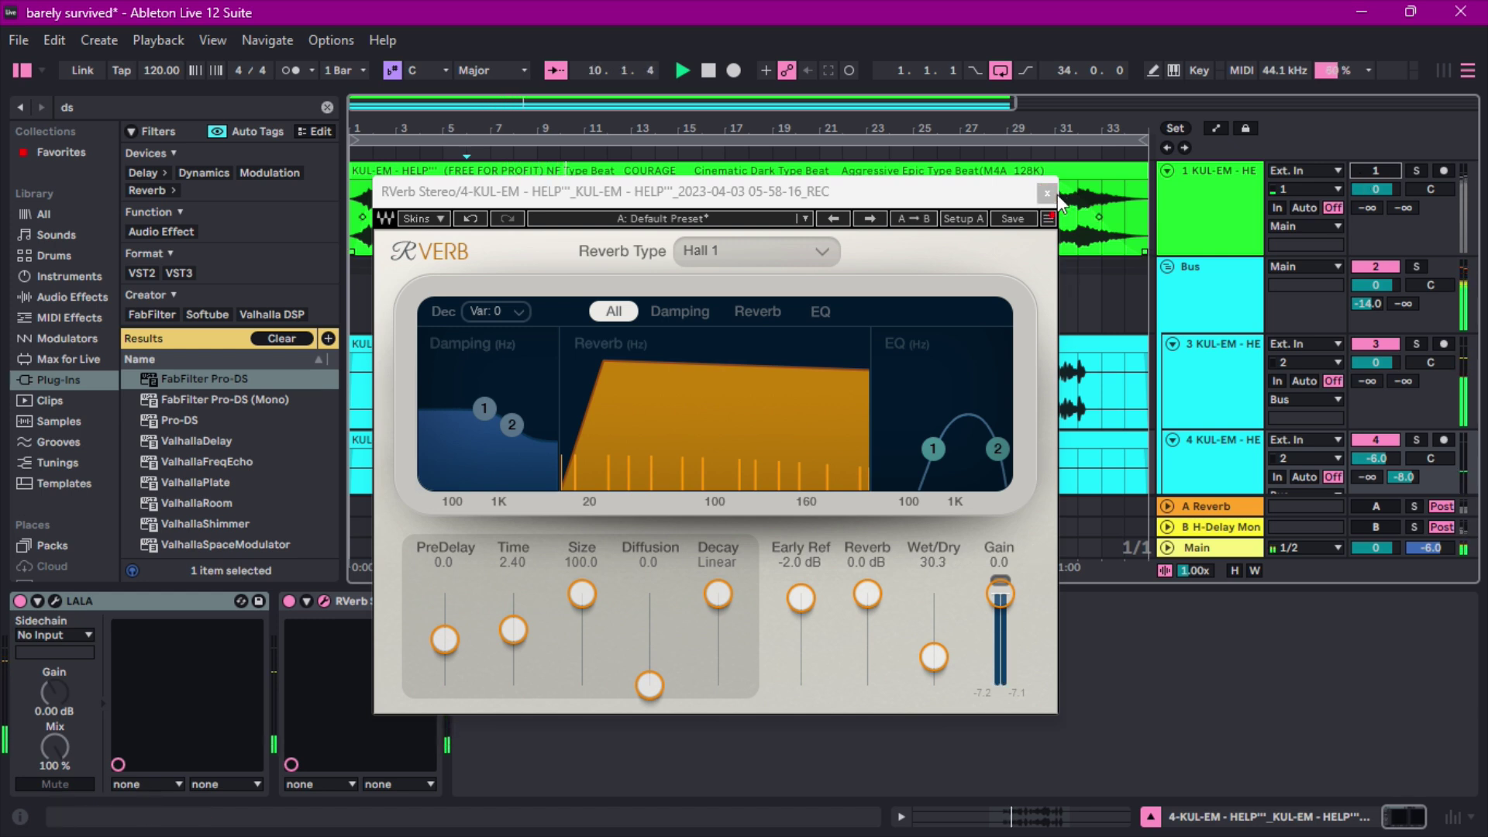
mouse_move(932, 448)
left_mouse_down()
mouse_move(918, 449)
mouse_move(996, 449)
mouse_move(991, 431)
mouse_move(940, 453)
left_mouse_up()
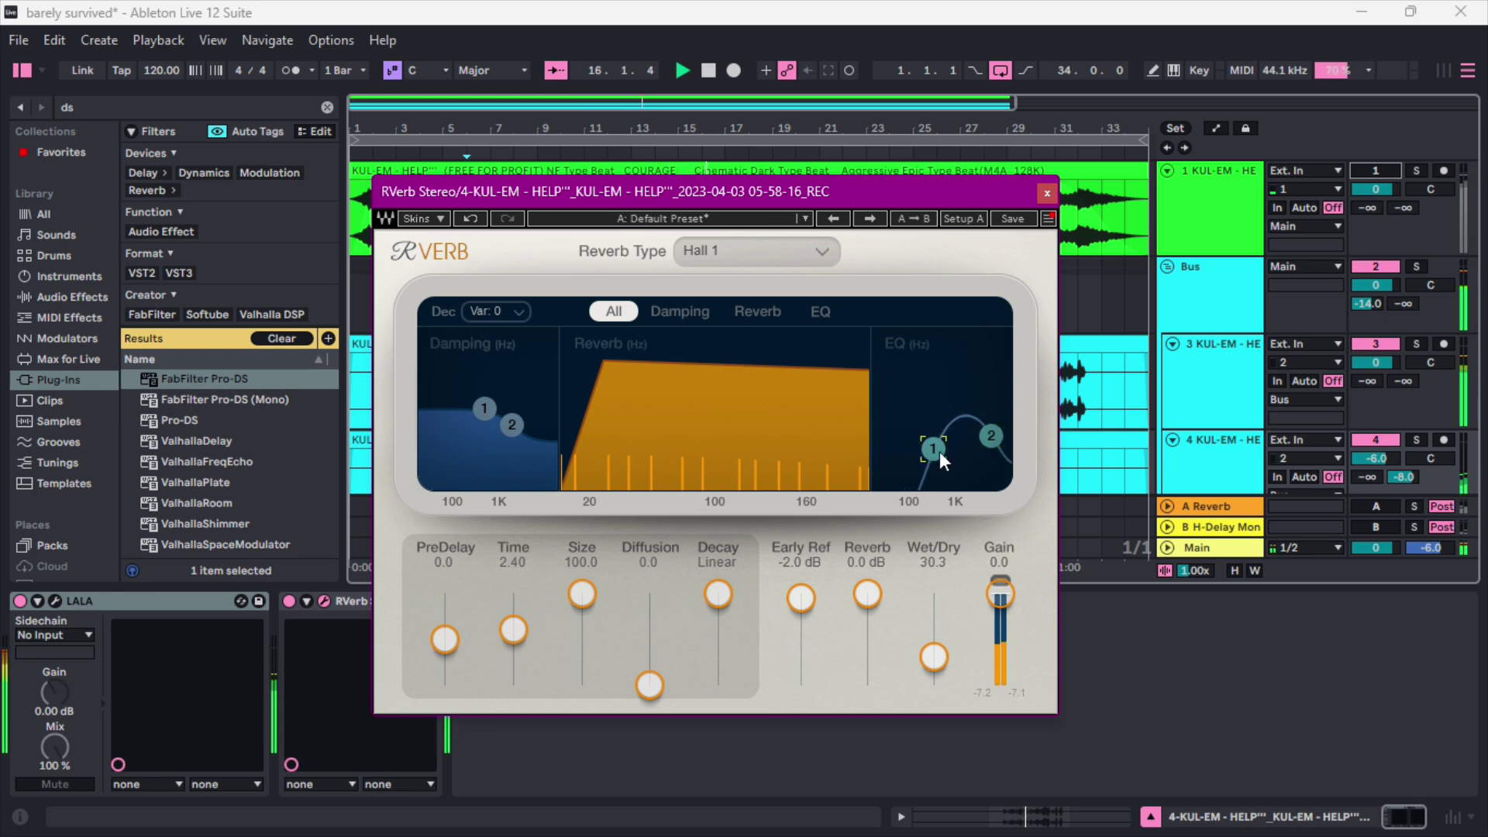
left_click(1046, 192)
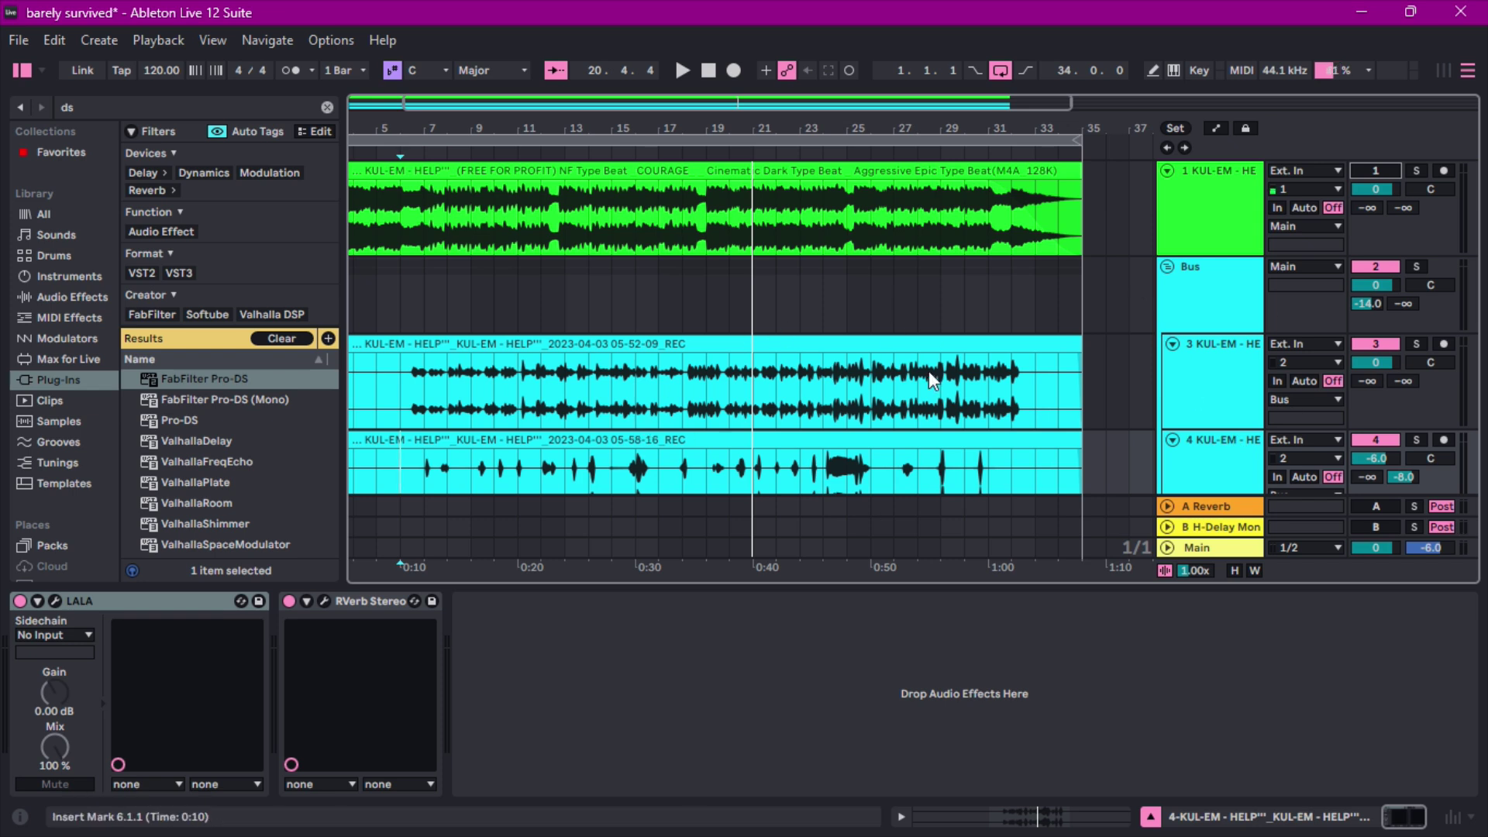
Select return track A Reverb and compare the playing vocals with the return switched on and off, leaving it on
left_click(1201, 505)
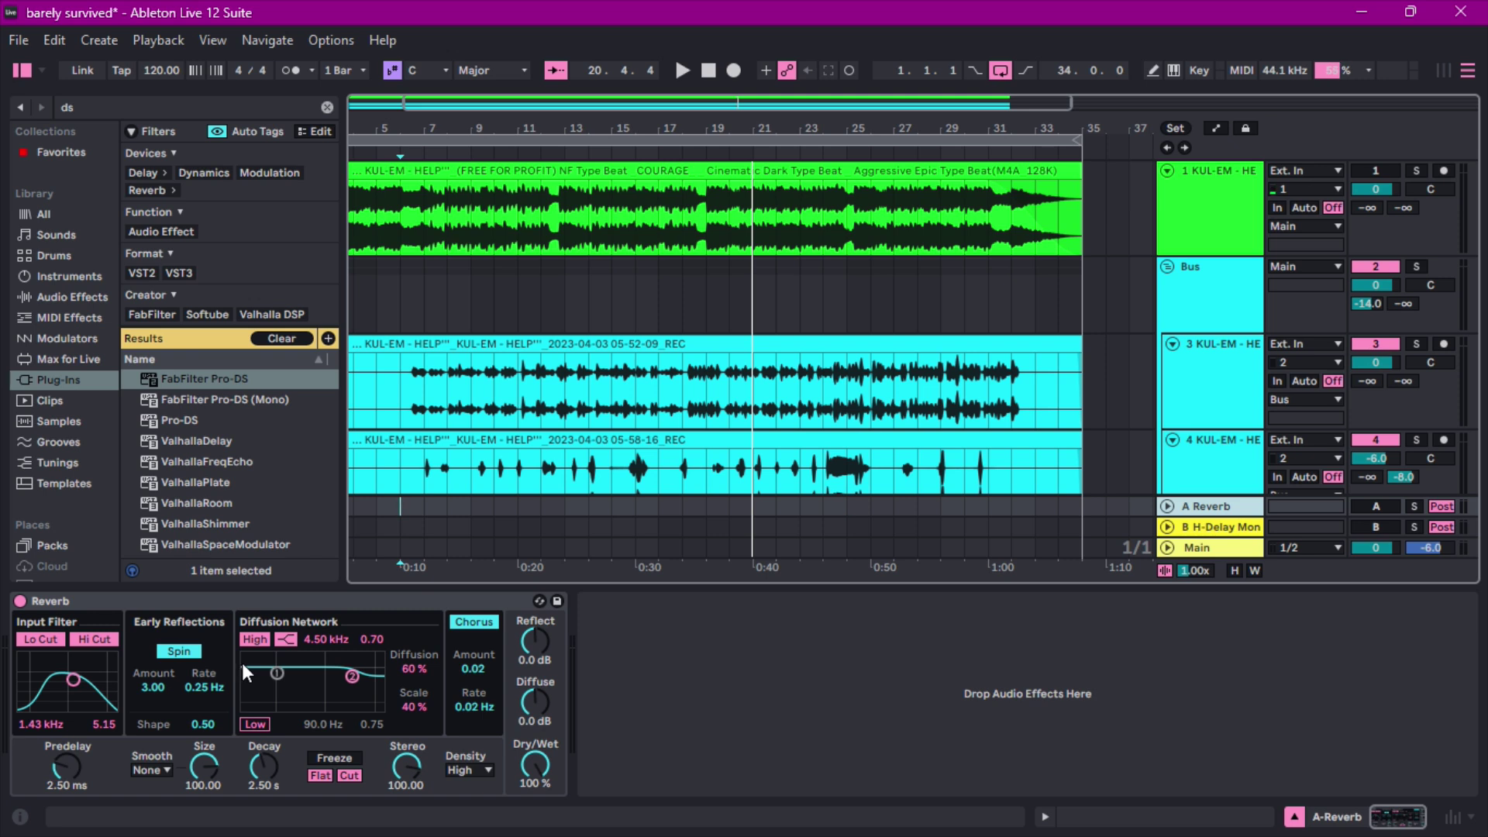
key("space")
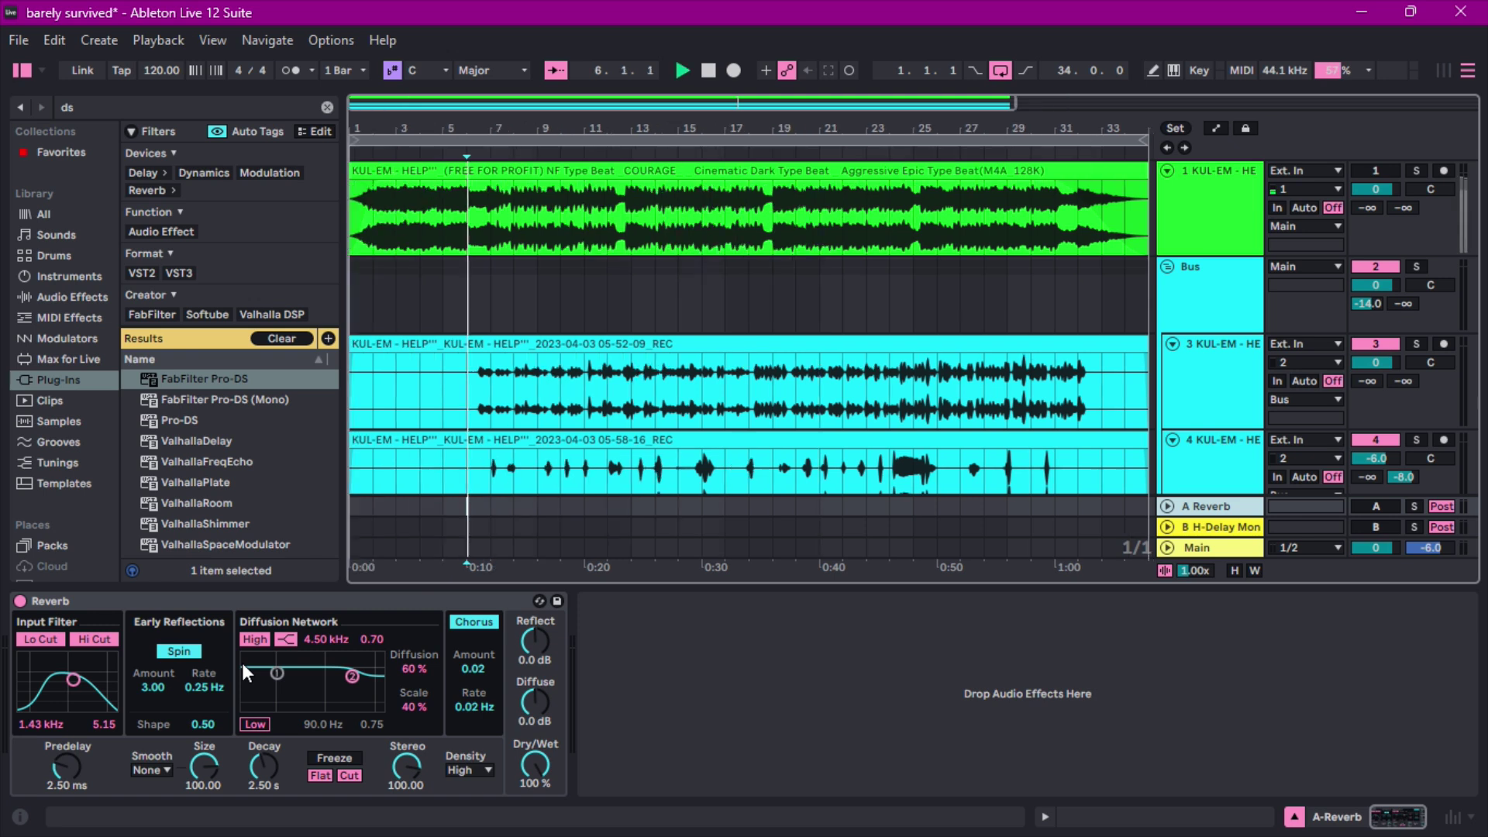
left_click(1368, 506)
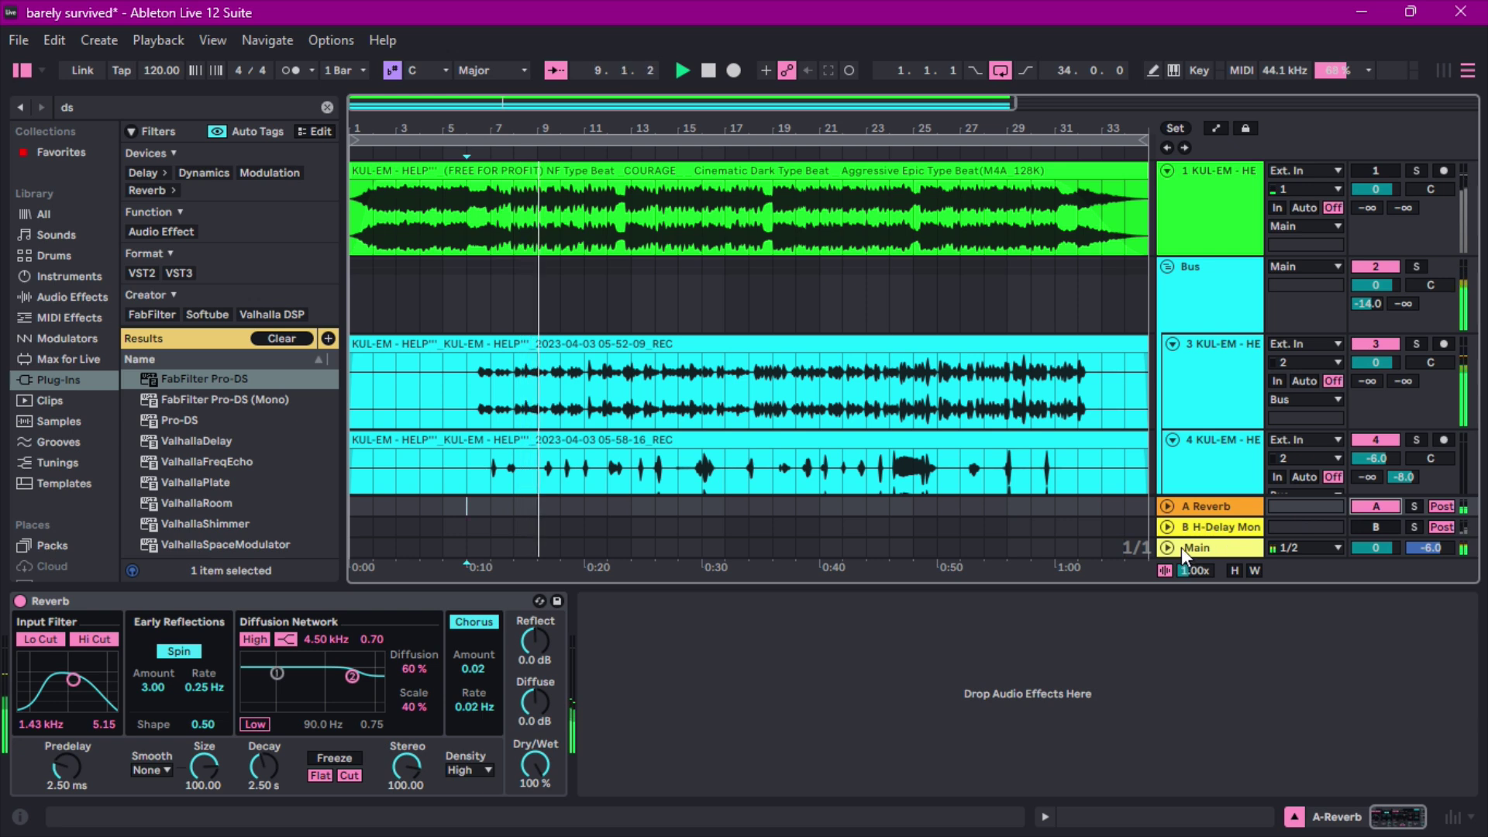
left_click(1366, 508)
left_click(1361, 509)
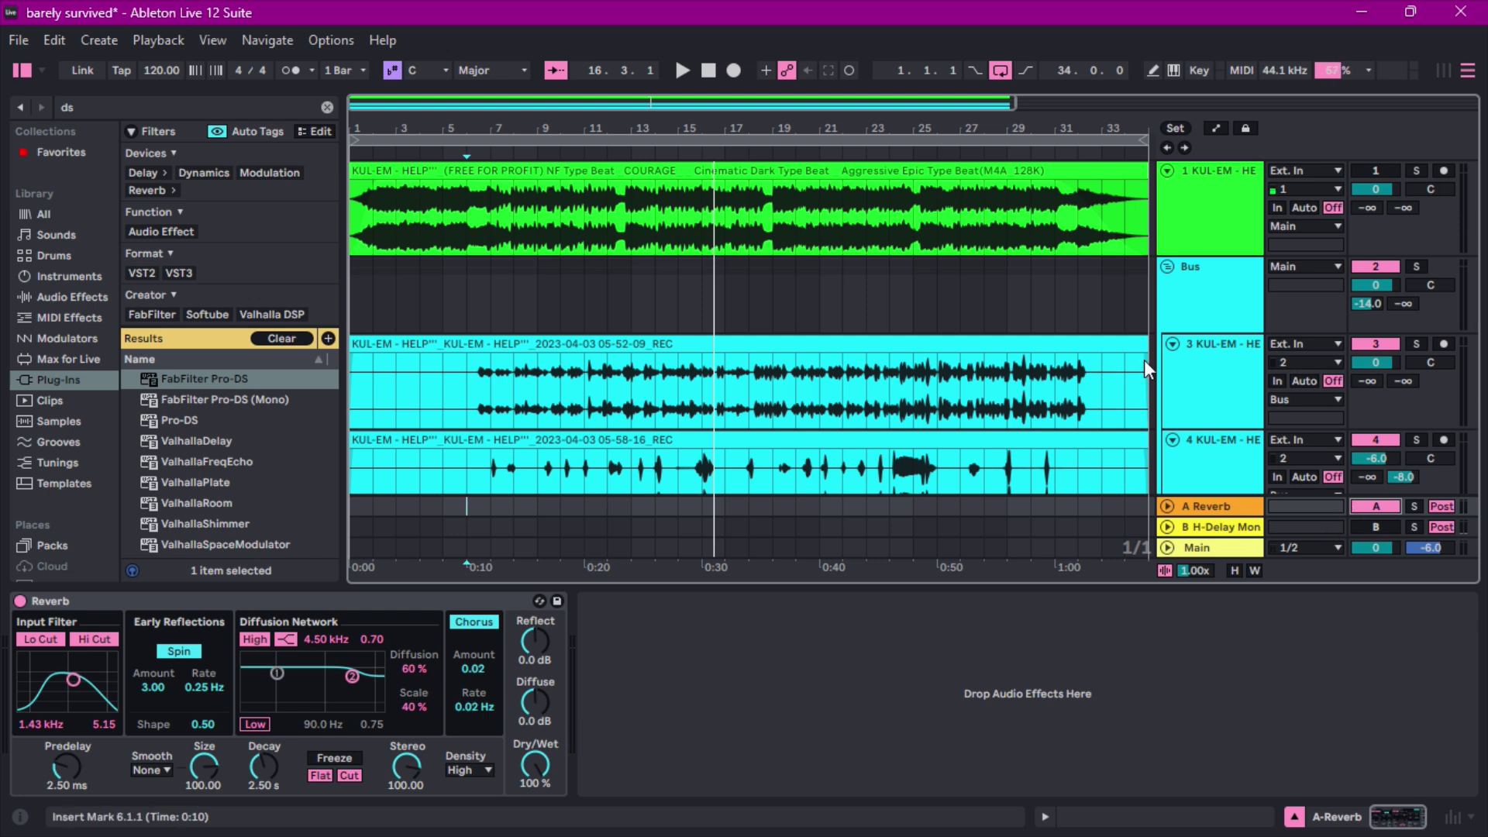
Select return track B H-Delay and open the H-Delay plug-in window to show its delay settings
left_click(1222, 534)
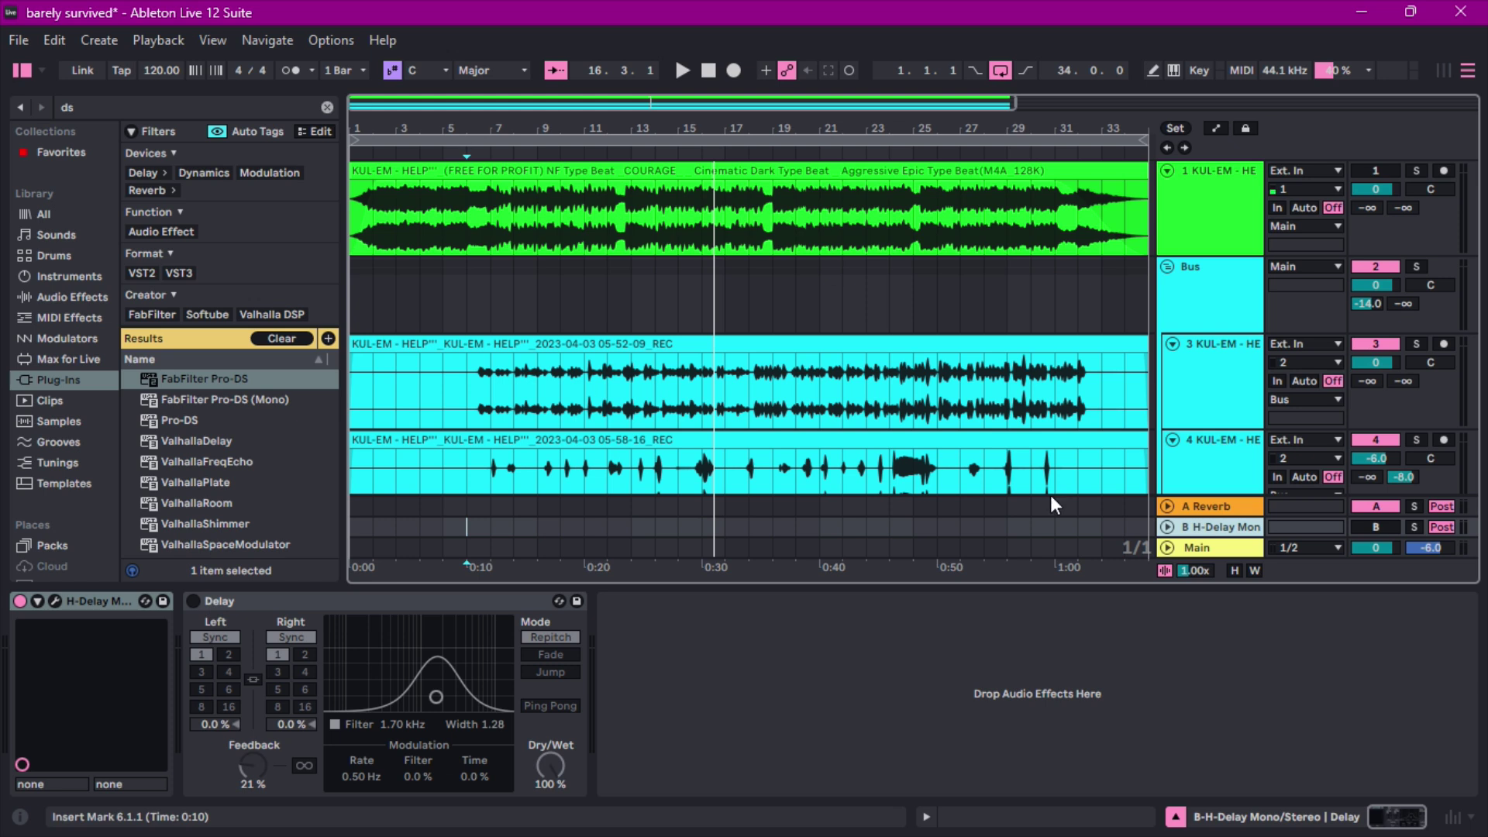
left_click(1193, 468)
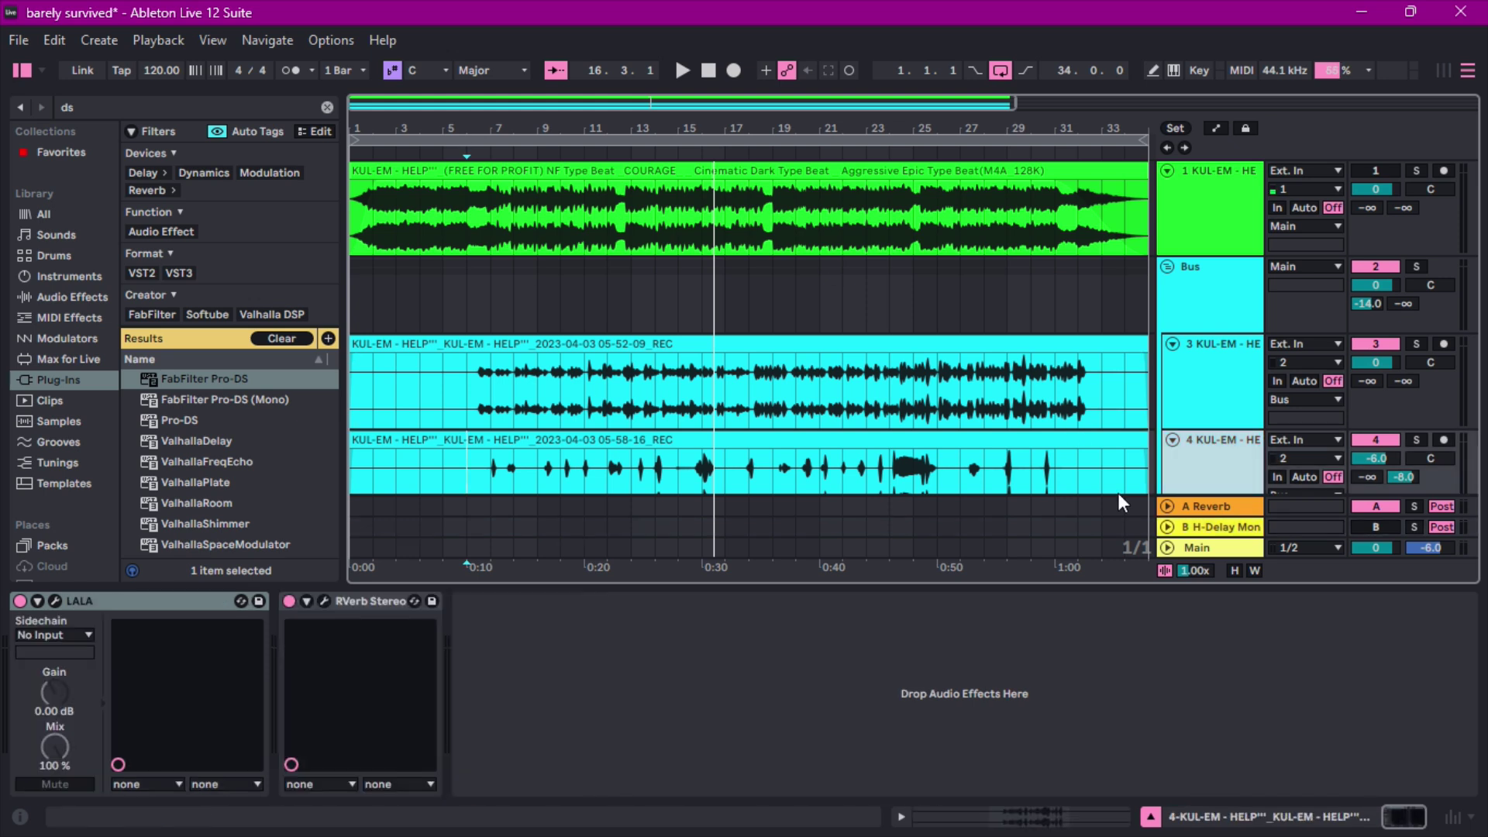
left_click(1199, 531)
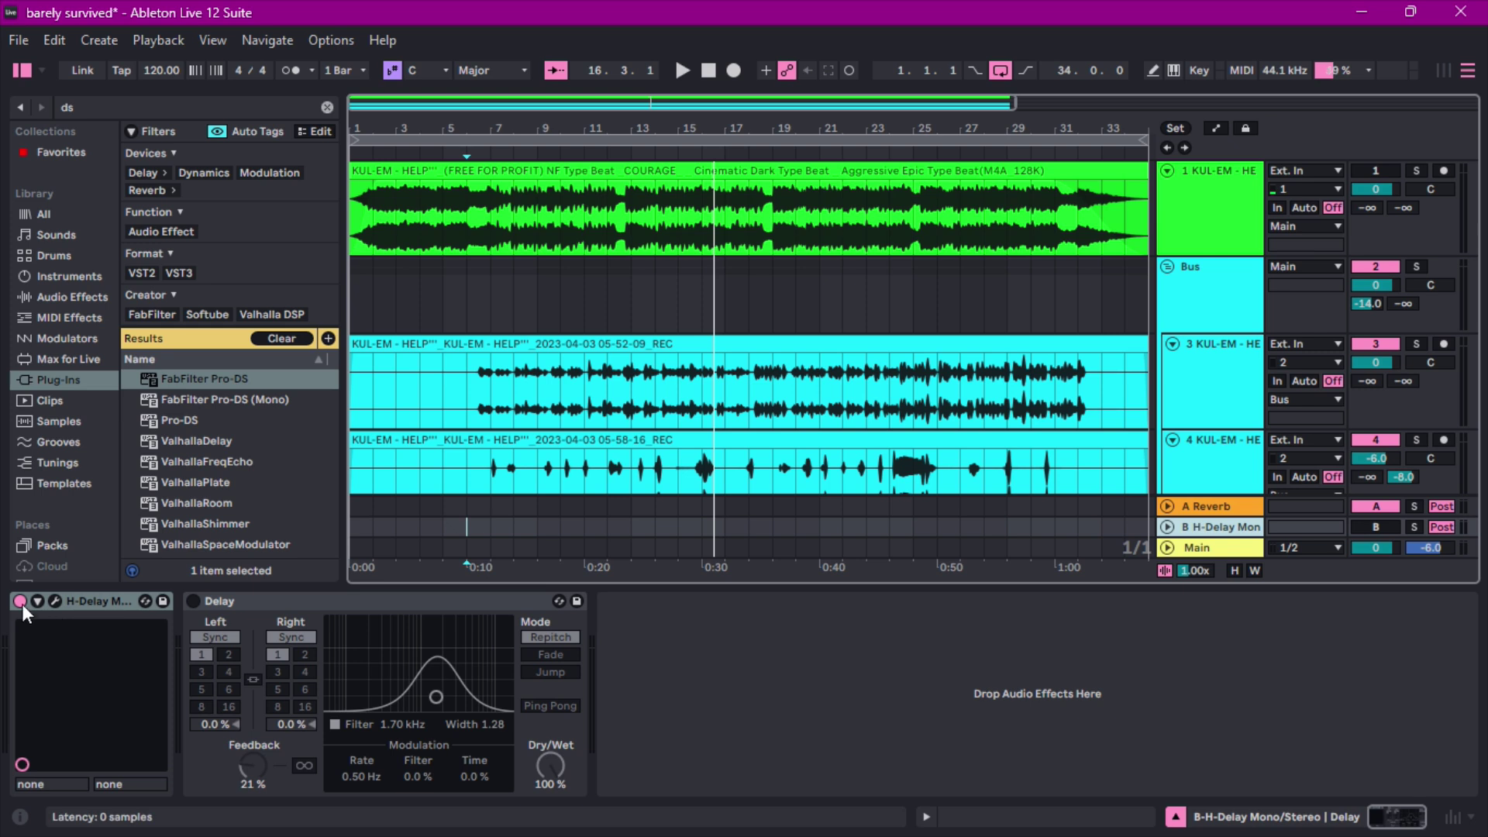
left_click(55, 601)
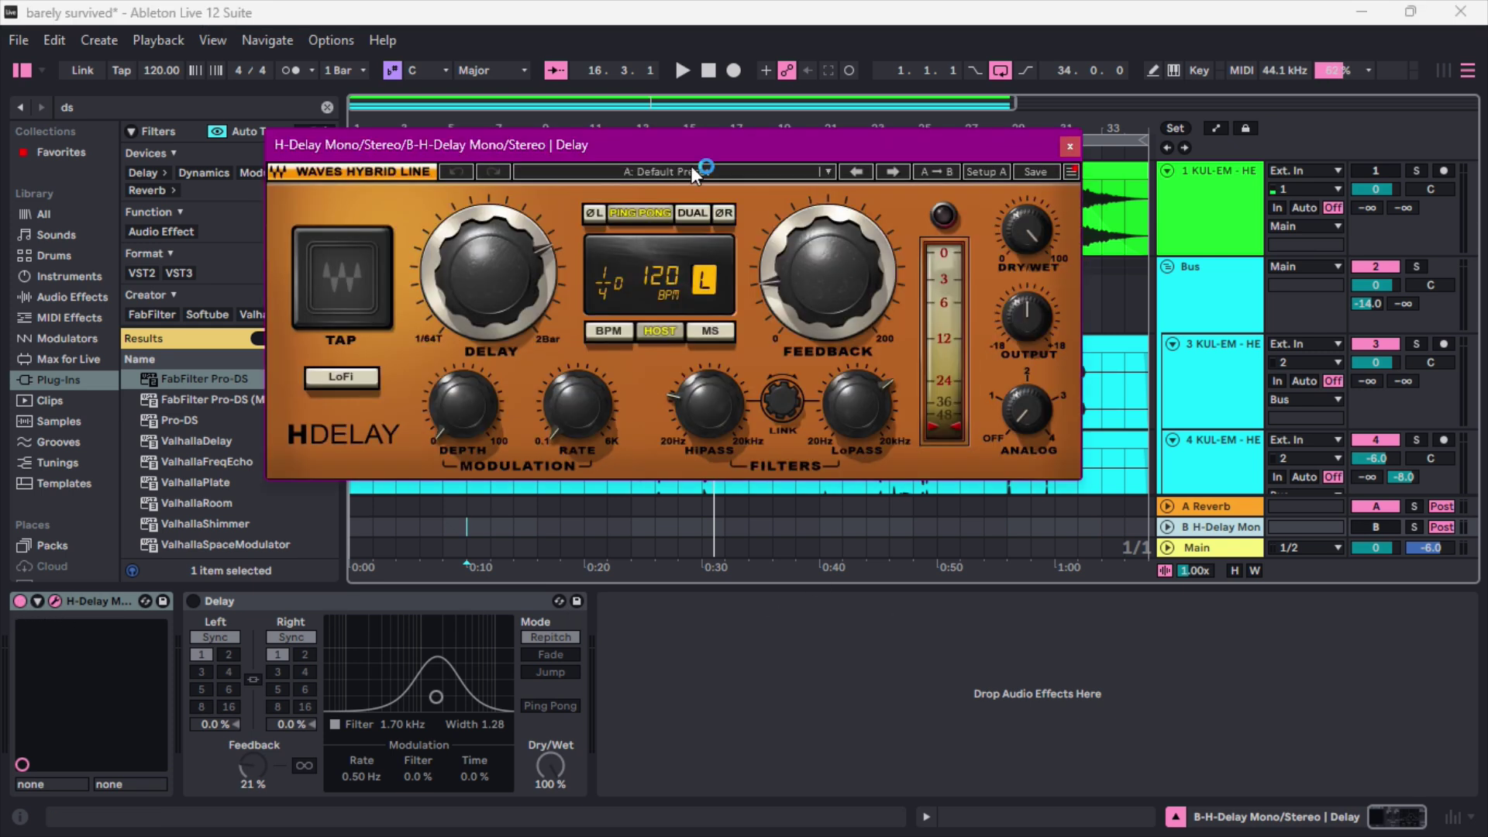
left_click_drag(699, 144, 732, 224)
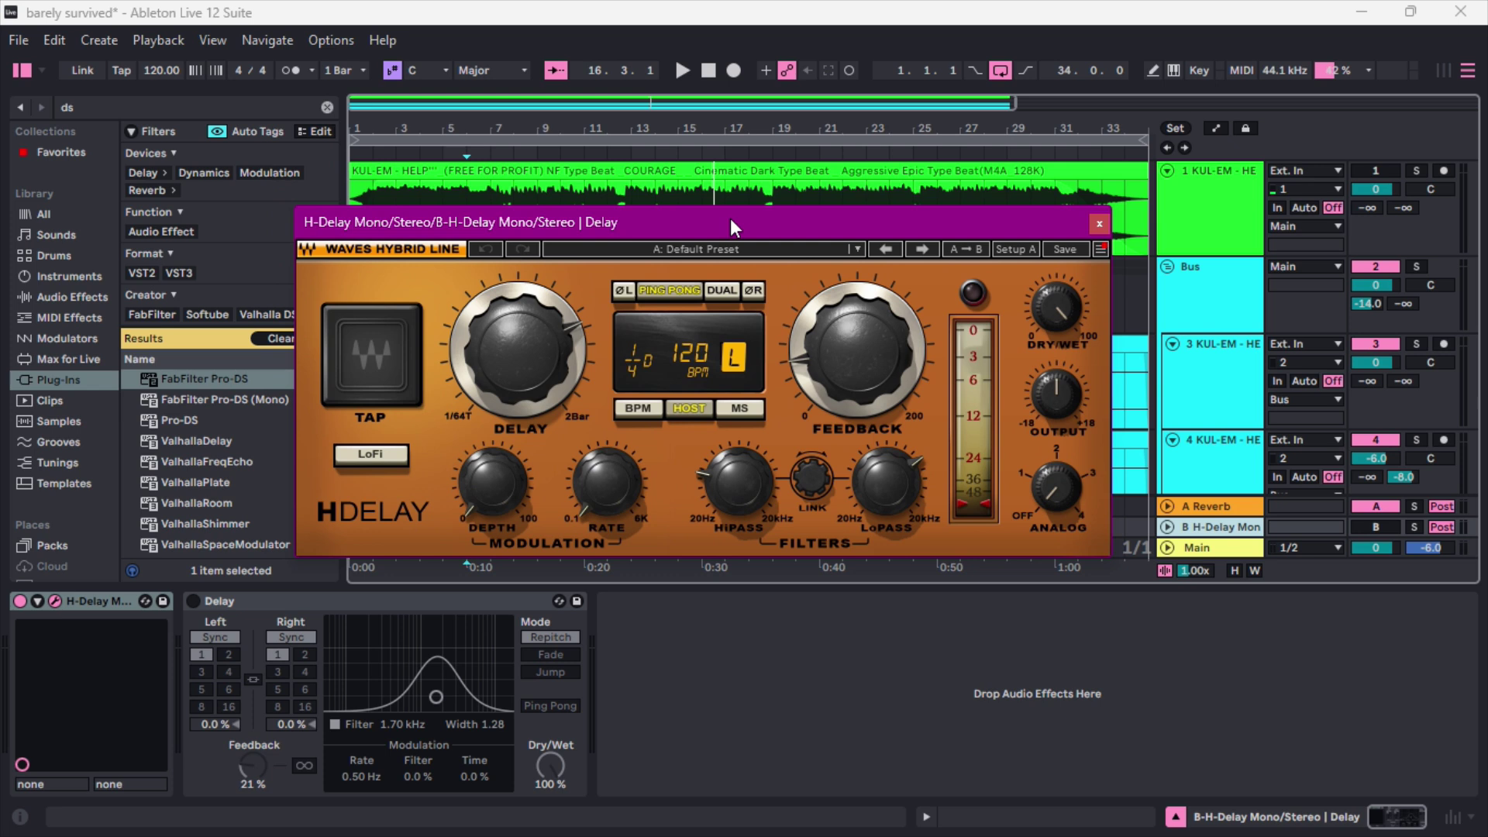
Play the vocals, activate return track B to hear H-Delay, and close the plug-in window
key("space")
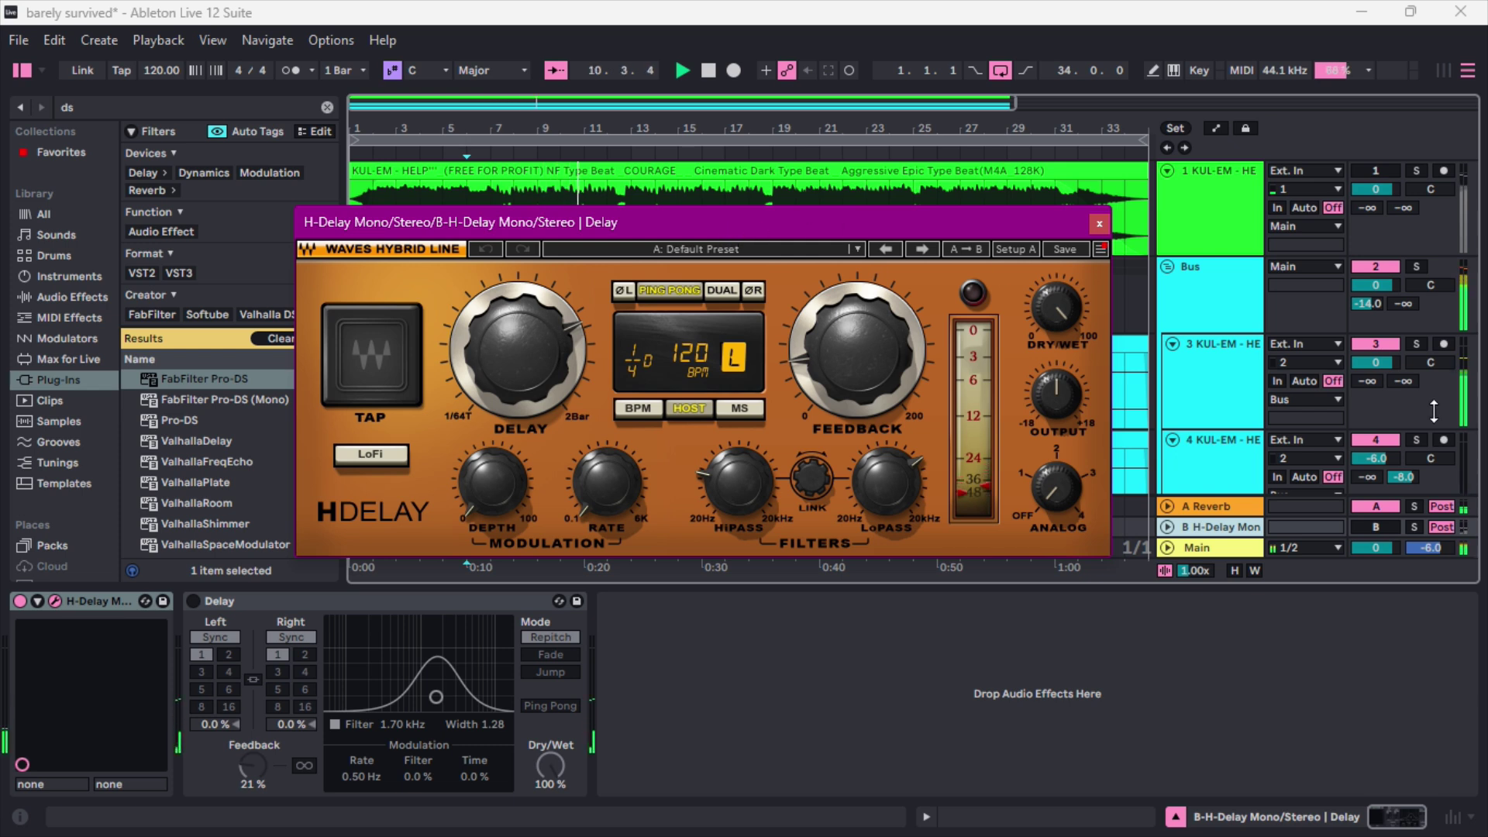
left_click(1368, 524)
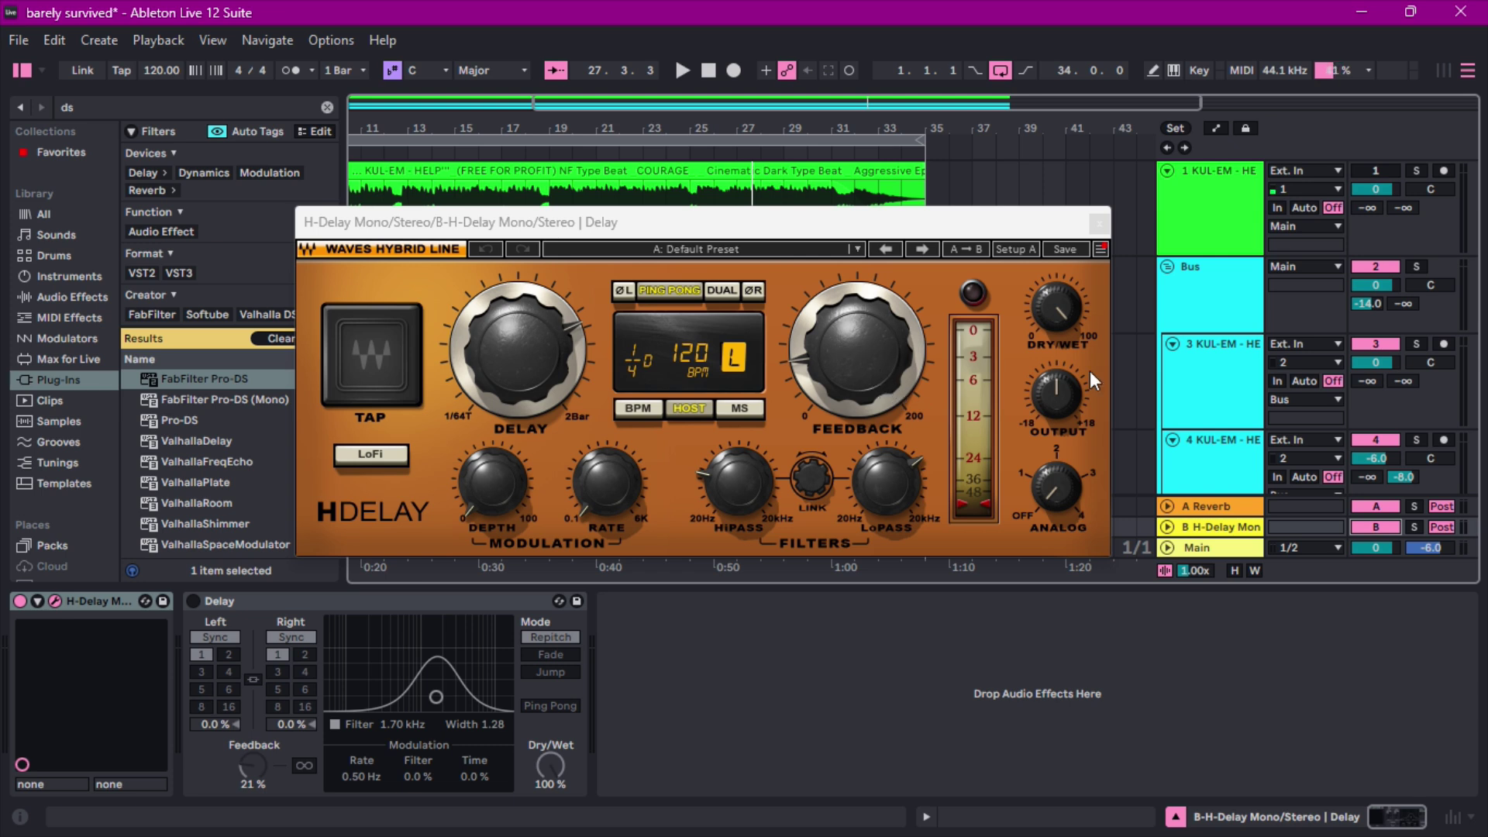
left_click(1098, 224)
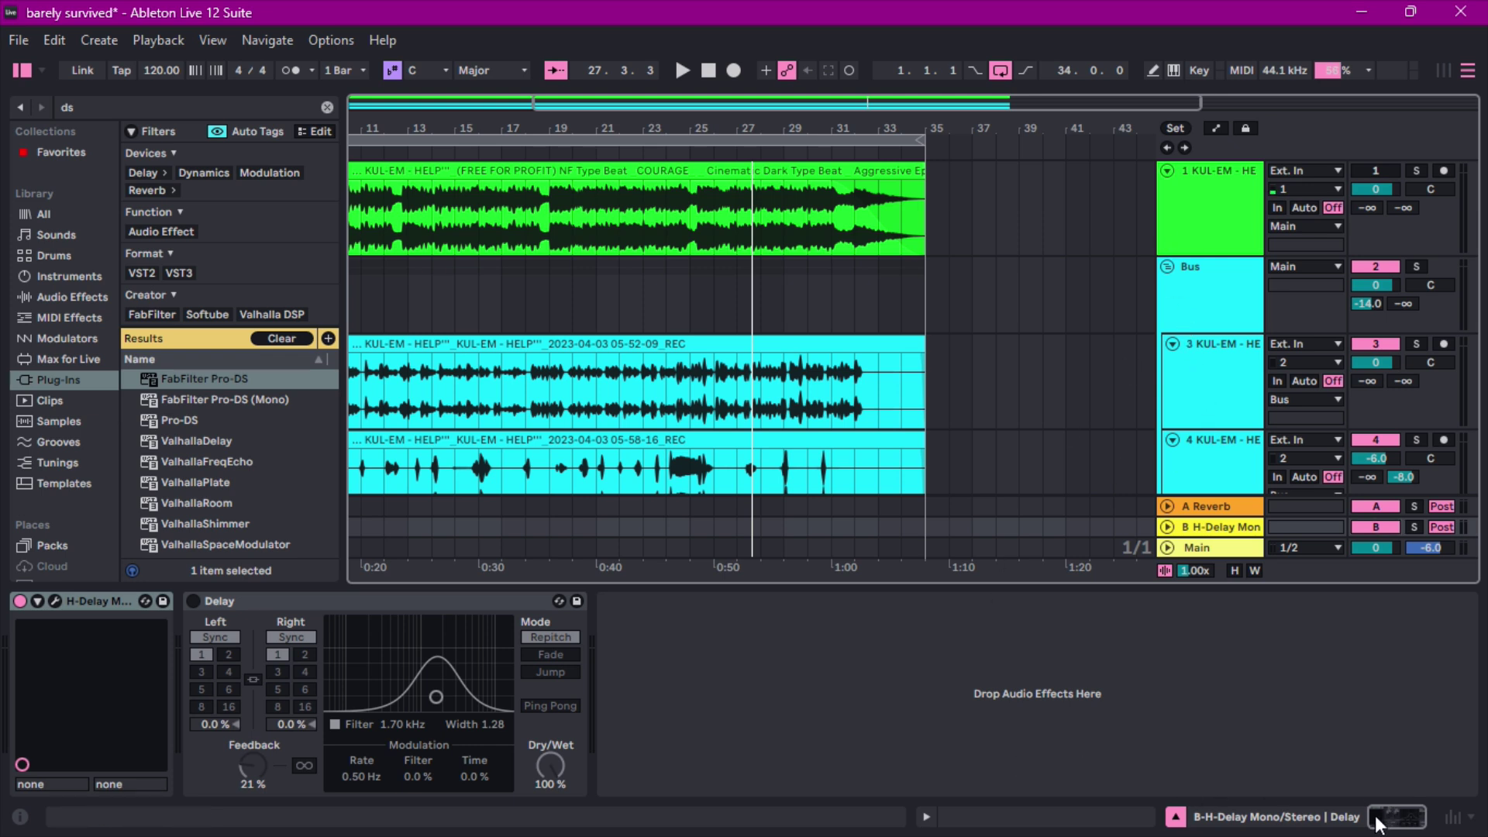
Unmute the beat on track 1 and play the full mix with both vocals and return effects
left_click_drag(974, 106, 793, 109)
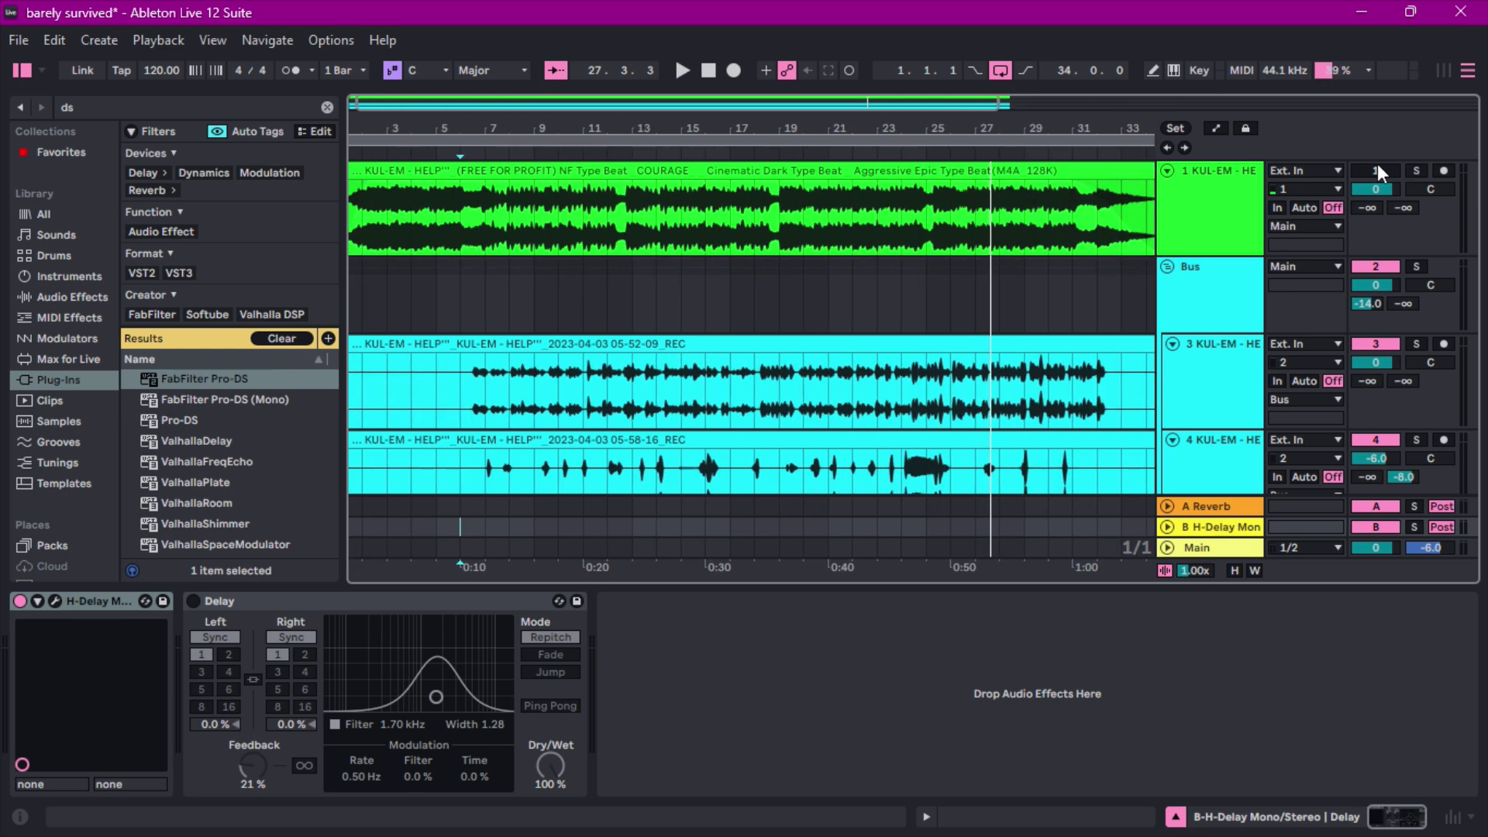
left_click(1378, 166)
key("space")
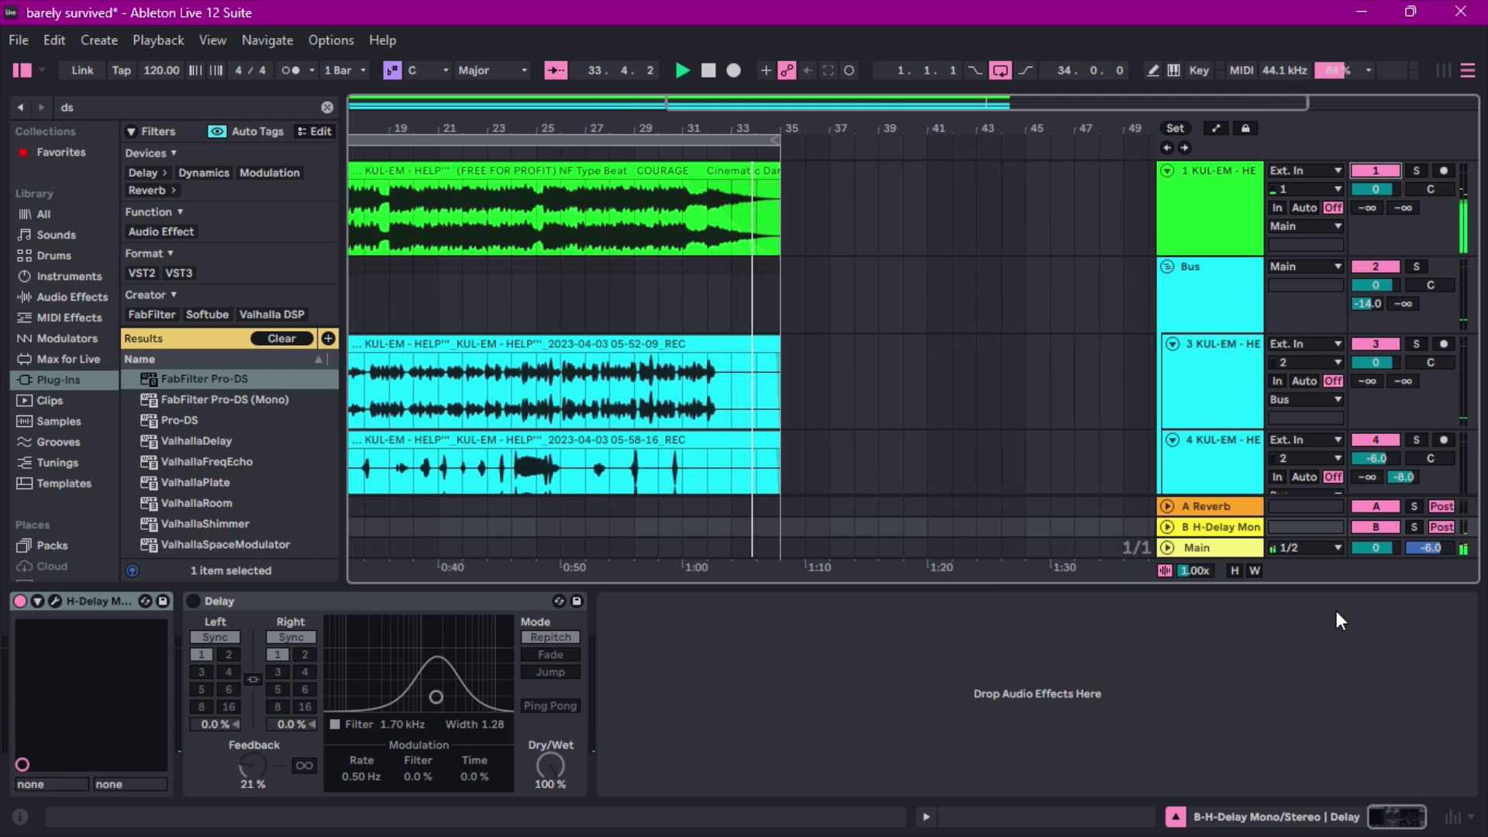
scroll(583, 322, "left", 3)
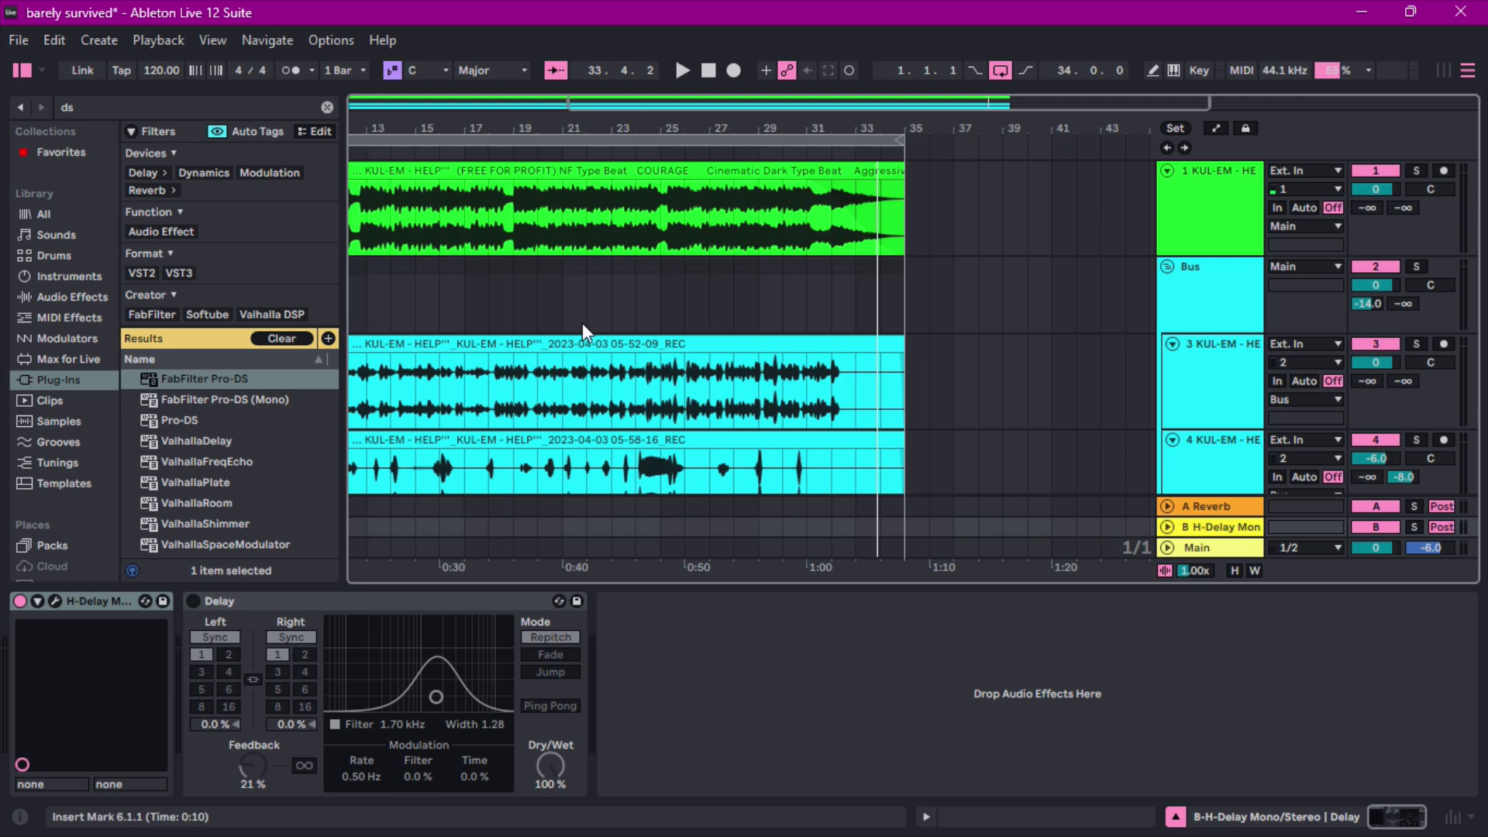